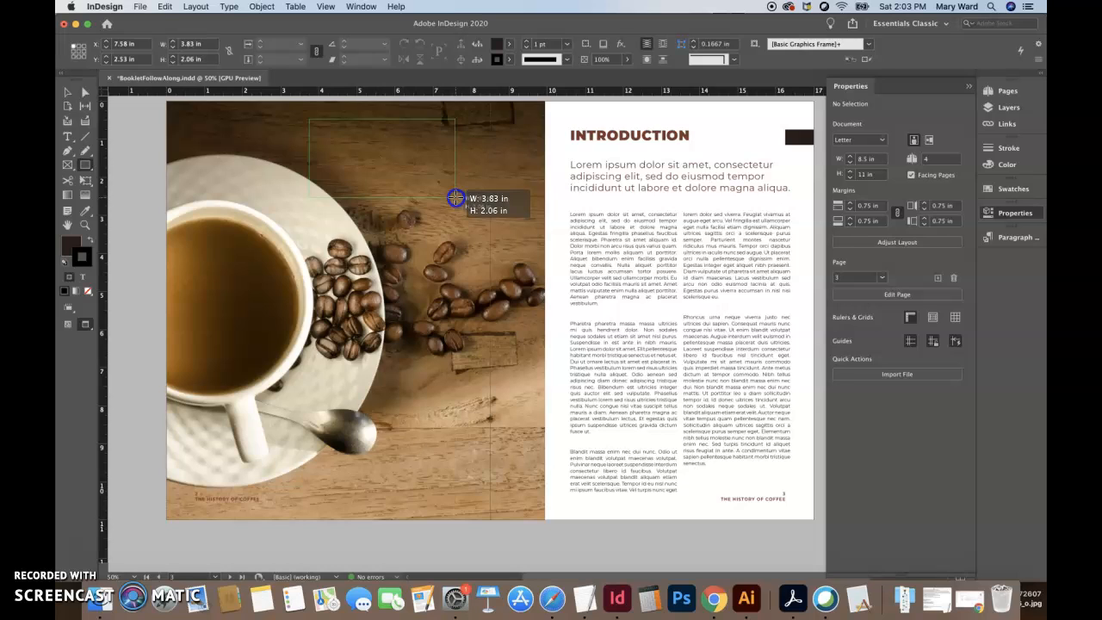
- Draw a rectangle about 3.83 by 2.06 in near the coffee photo's top edge, filled with the medium swatch and without a stroke
{"action": "left_click_drag", "start_coordinate": [455, 198], "coordinate": [454, 198]}
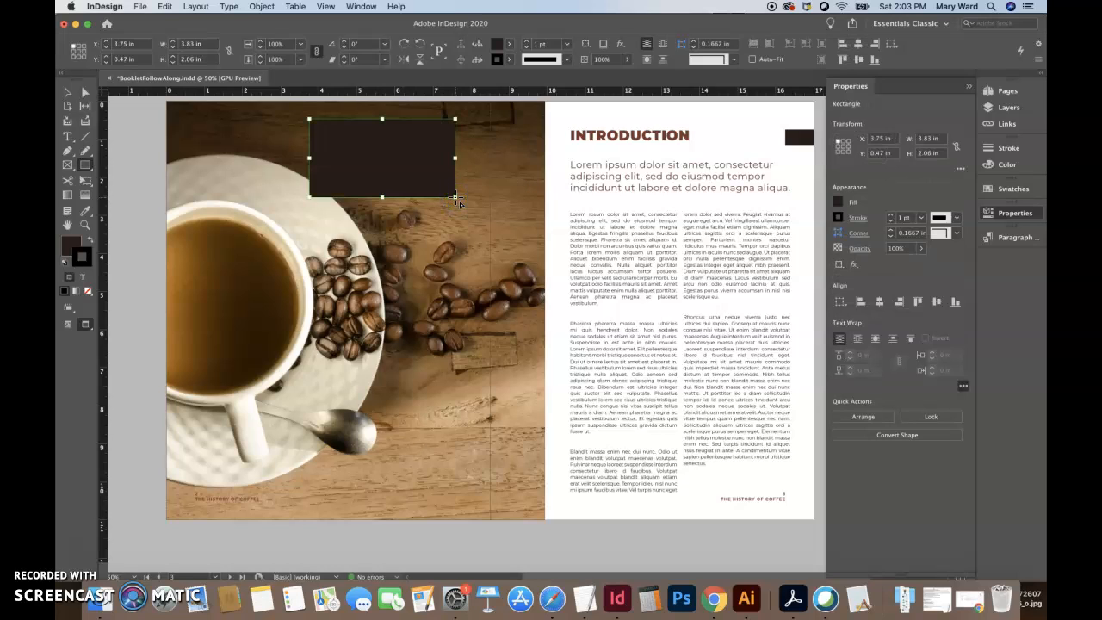
{"action": "left_click", "coordinate": [1013, 189]}
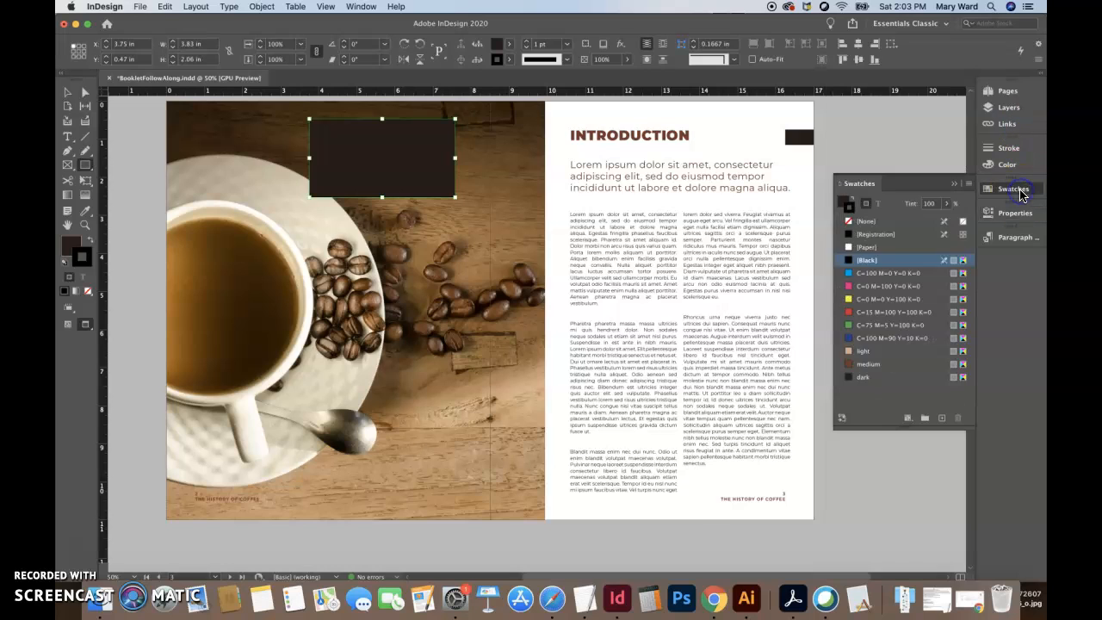
{"action": "left_click", "coordinate": [873, 367]}
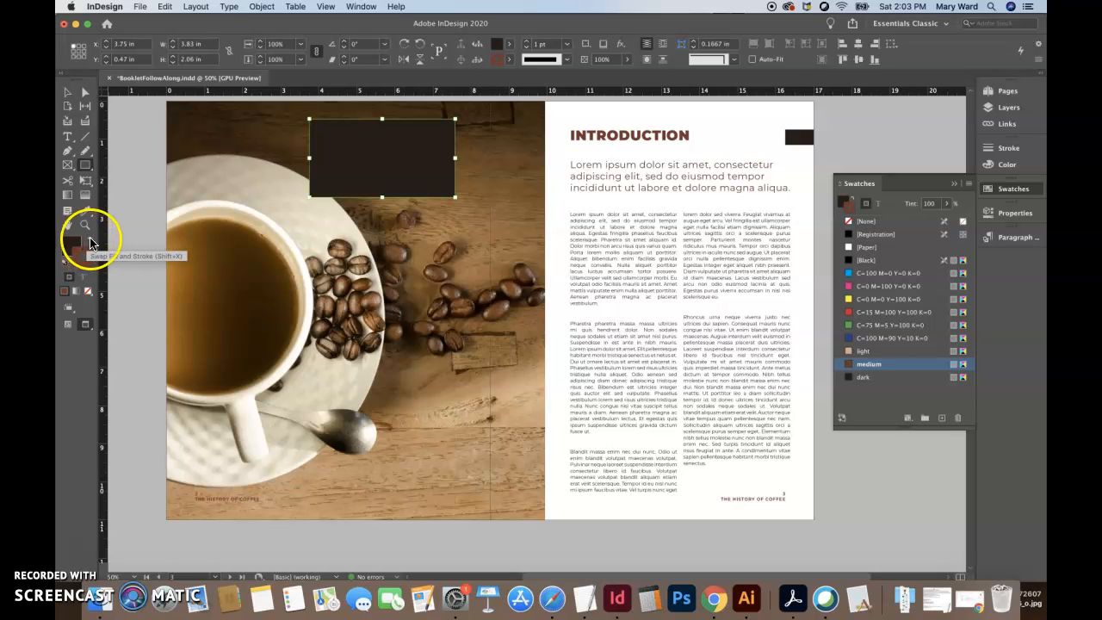
{"action": "left_click", "coordinate": [90, 243]}
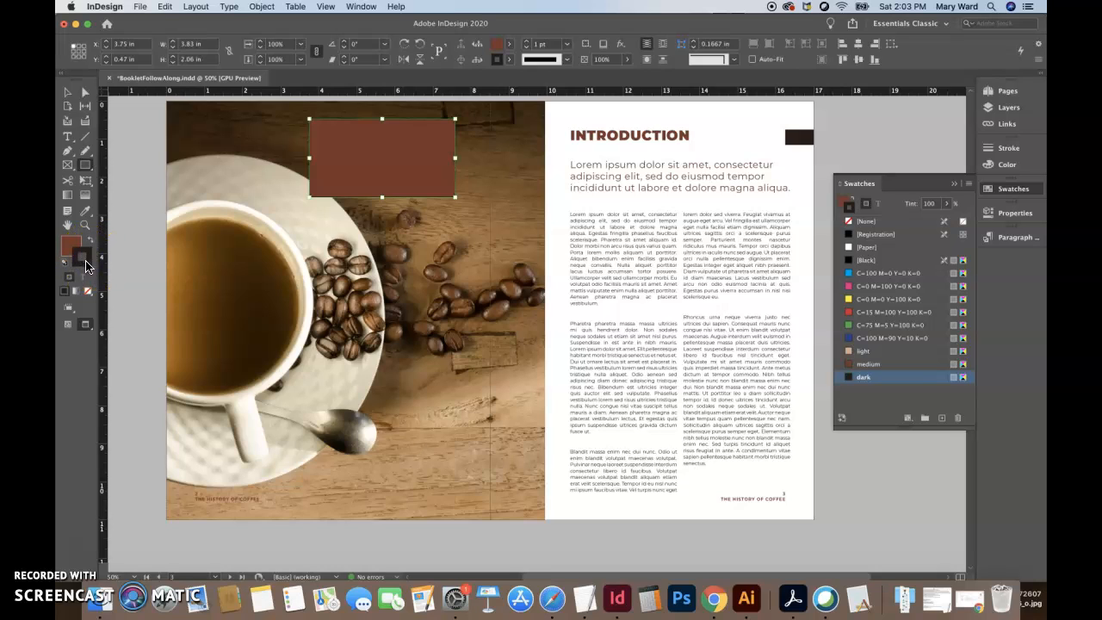
{"action": "left_click", "coordinate": [87, 291]}
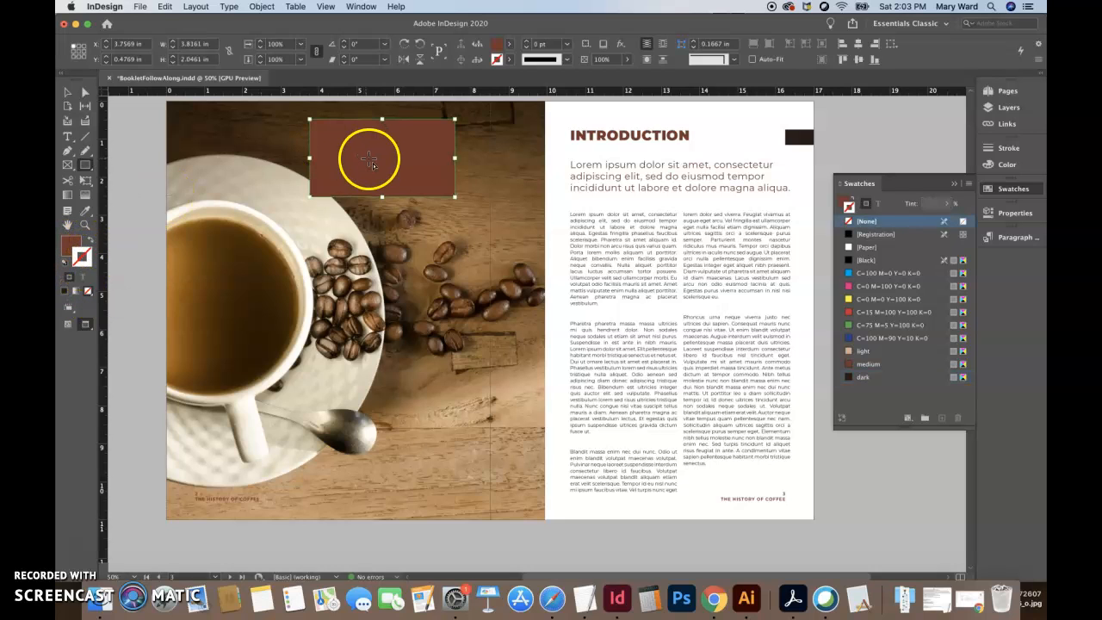
- Widen the brown rectangle on both sides to about 4.57 in
{"action": "left_click", "coordinate": [68, 92]}
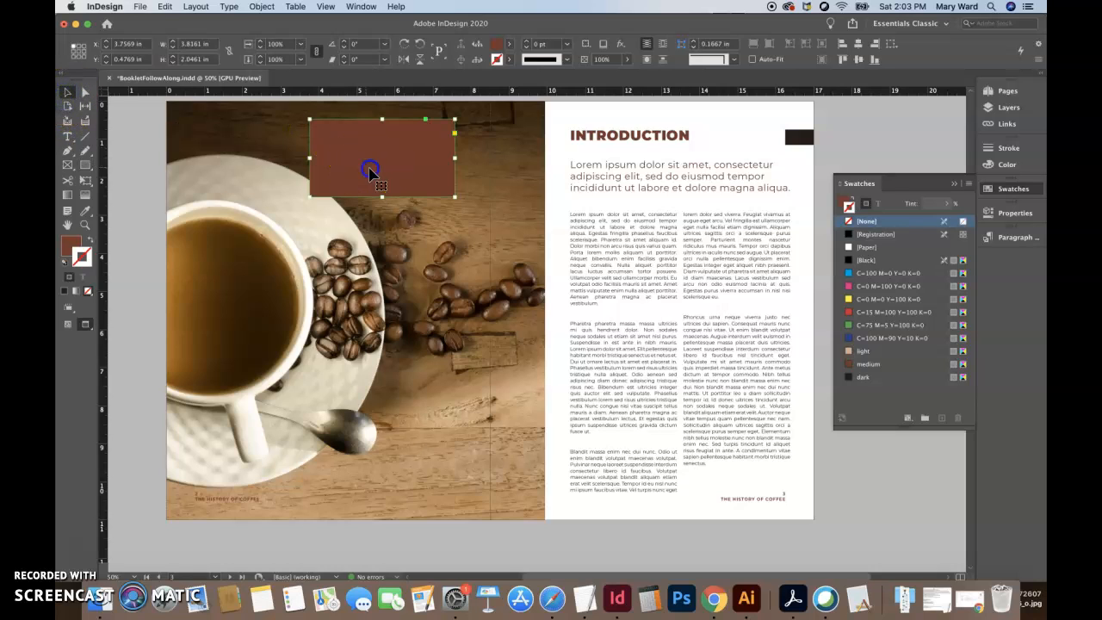
{"action": "left_click_drag", "start_coordinate": [309, 158], "coordinate": [297, 159]}
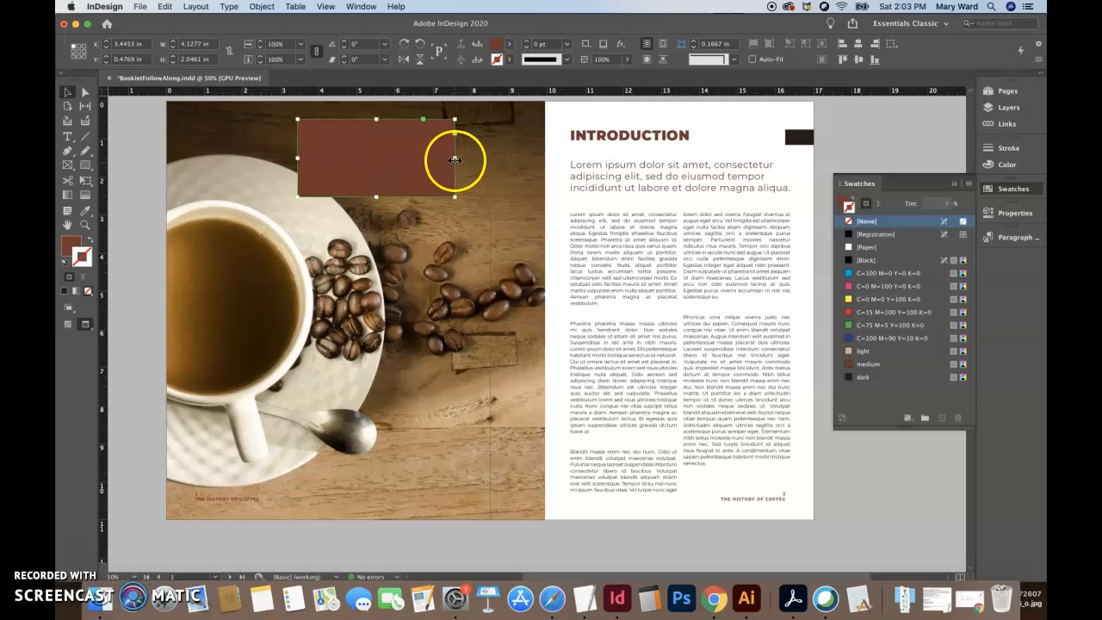
{"action": "left_click_drag", "start_coordinate": [456, 160], "coordinate": [473, 160]}
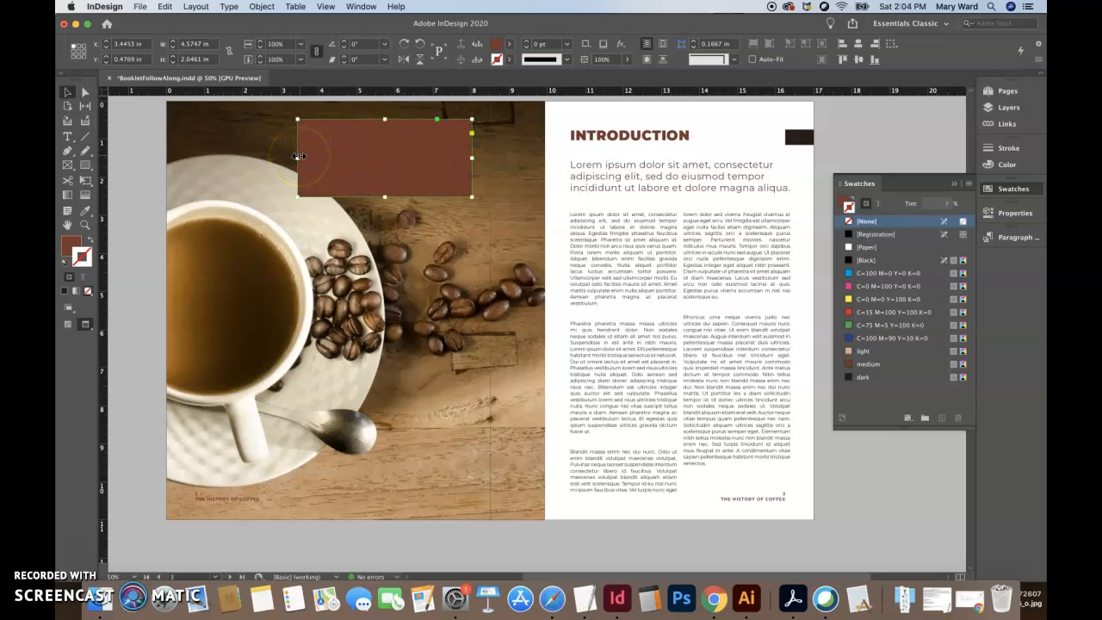
- Copy the Introduction deck text into a new text frame about 4.19 by 1.6 in over the brown rectangle
{"action": "left_click", "coordinate": [591, 177]}
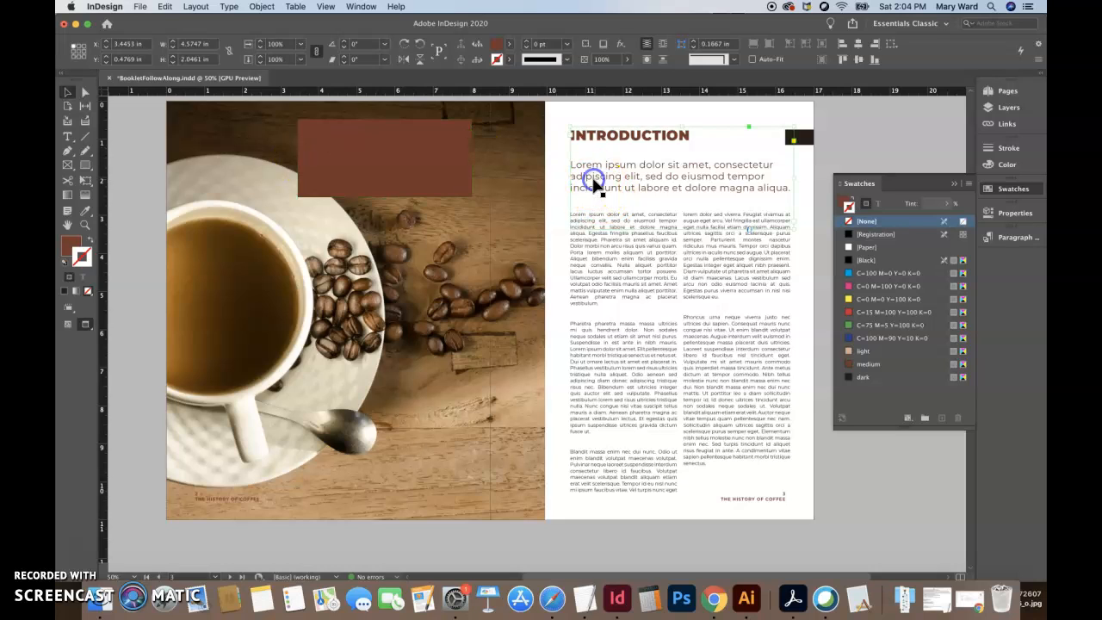
{"action": "double_click", "coordinate": [573, 164]}
{"action": "left_click_drag", "start_coordinate": [571, 164], "coordinate": [754, 178]}
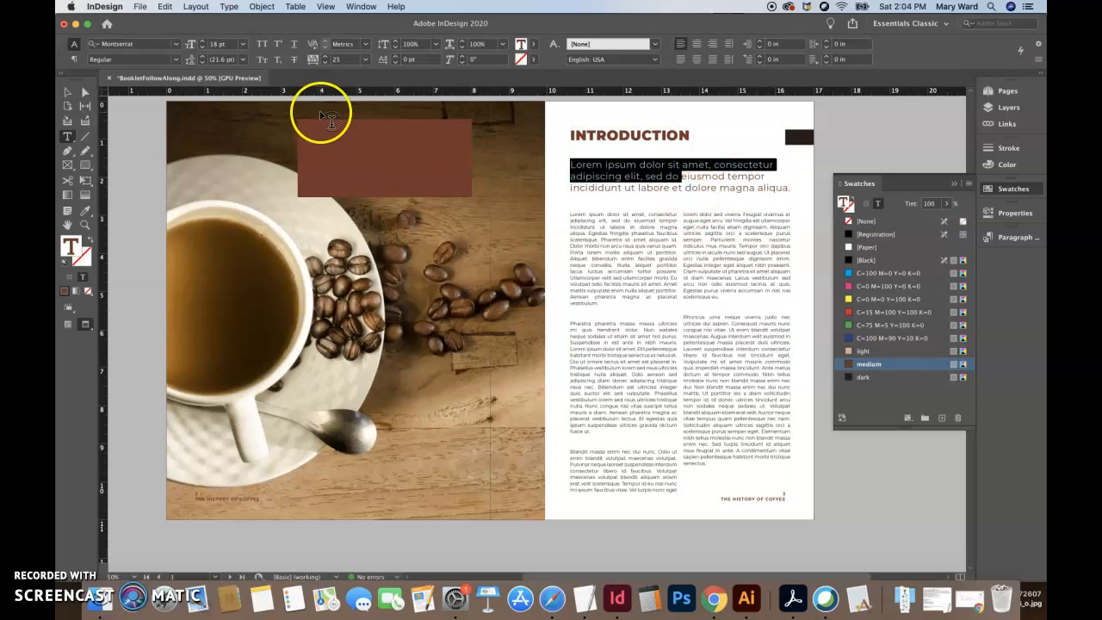
{"action": "left_click_drag", "start_coordinate": [301, 130], "coordinate": [462, 191]}
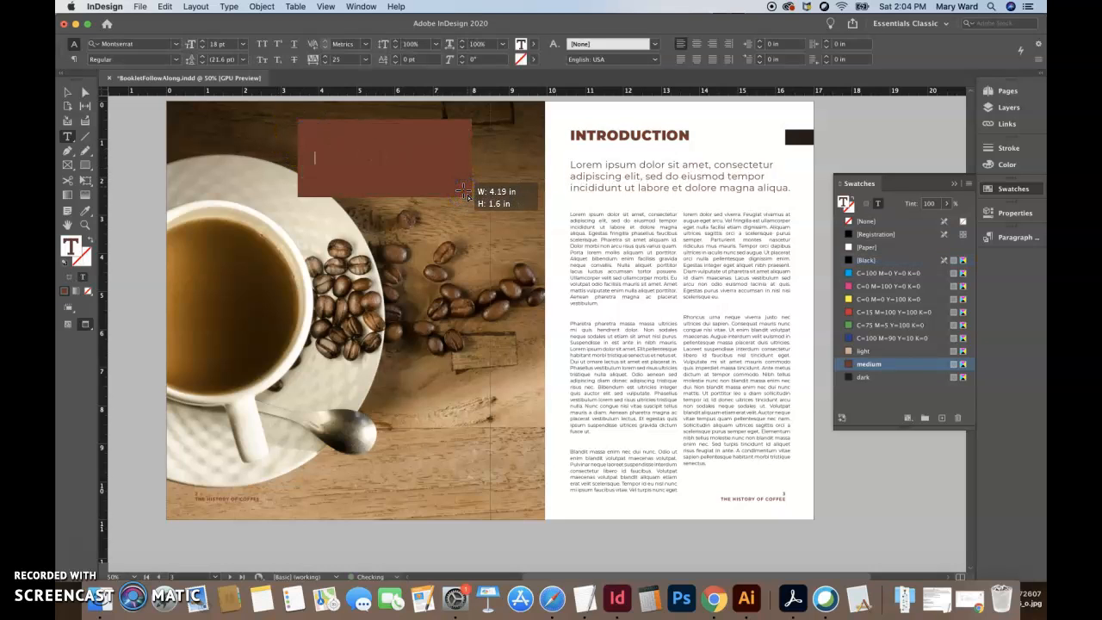
{"action": "left_click_drag", "start_coordinate": [573, 166], "coordinate": [372, 143]}
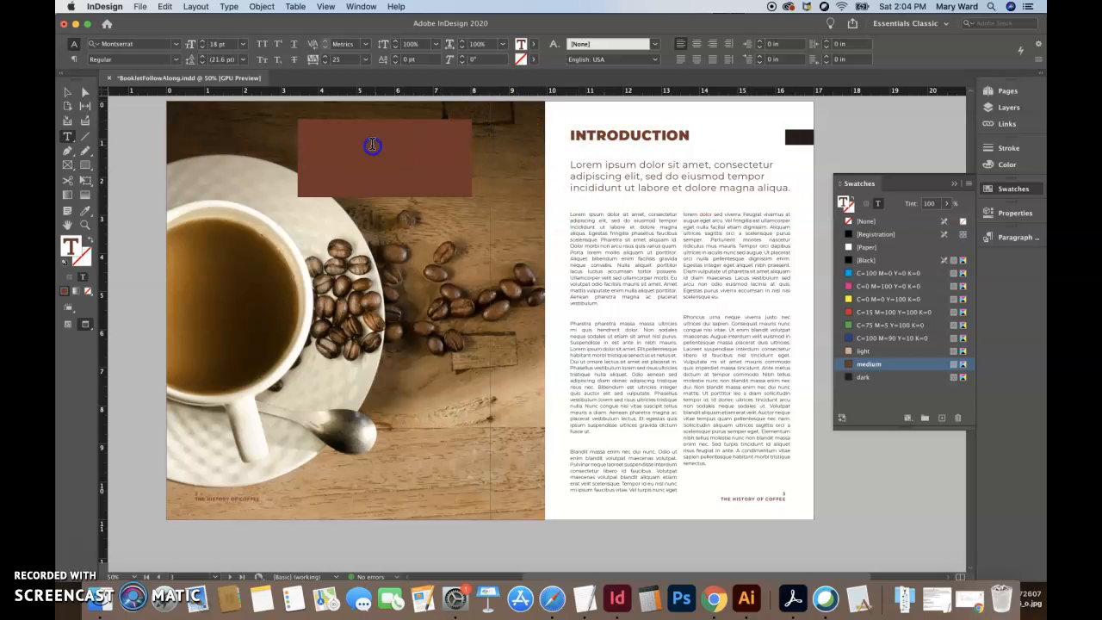
{"action": "key", "text": "BackSpace"}
- Apply the Pull-quote paragraph style to all the text in the new frame
{"action": "key", "text": "super+a"}
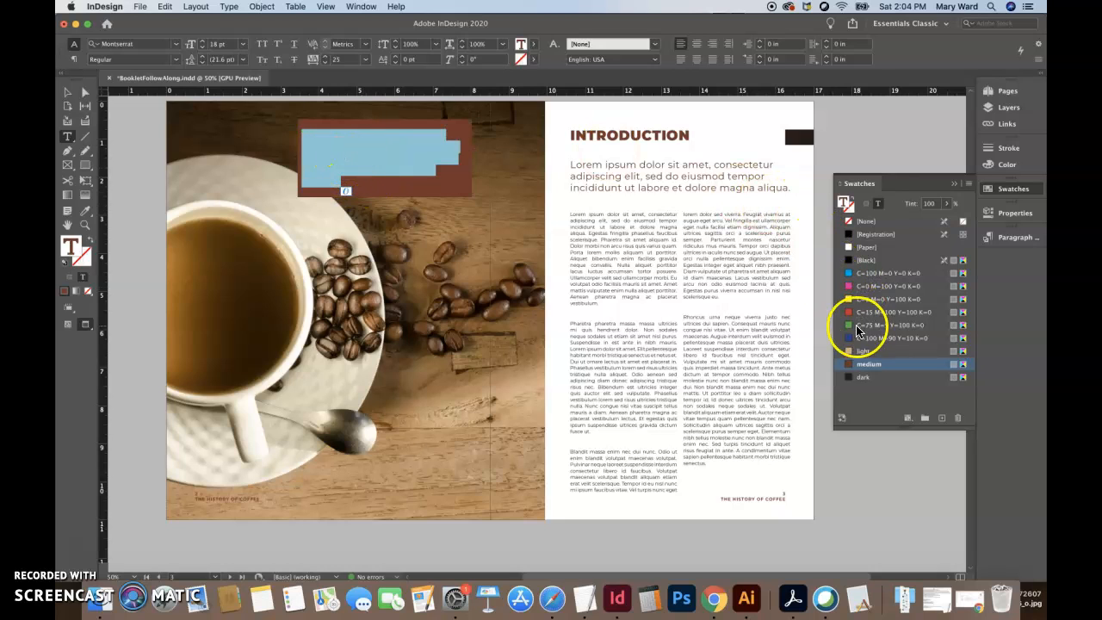
{"action": "left_click", "coordinate": [1016, 237]}
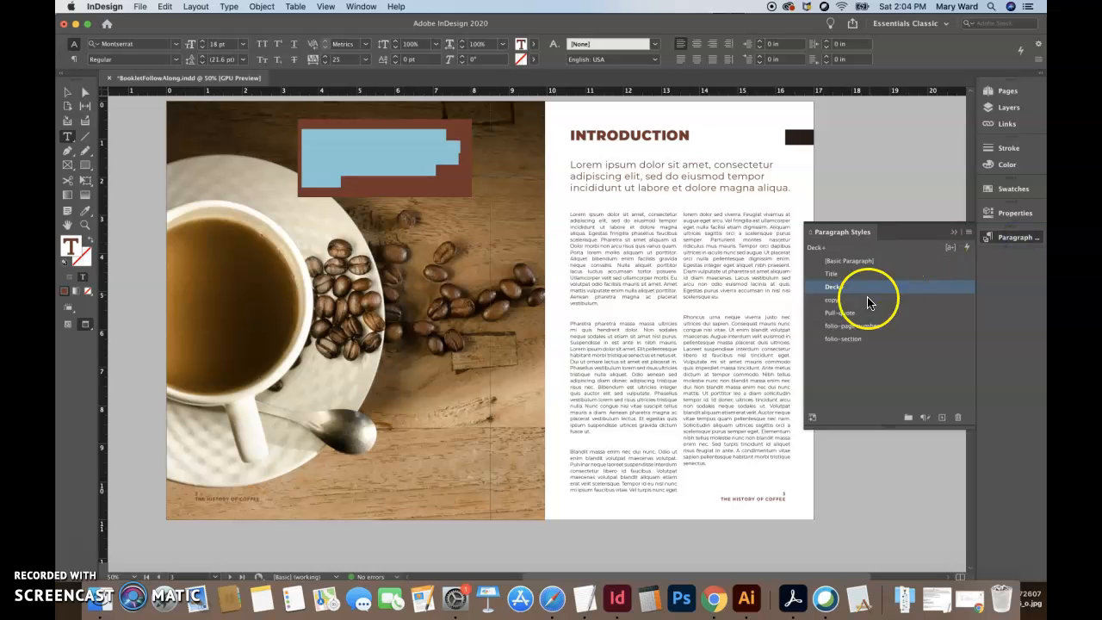
{"action": "left_click", "coordinate": [850, 314]}
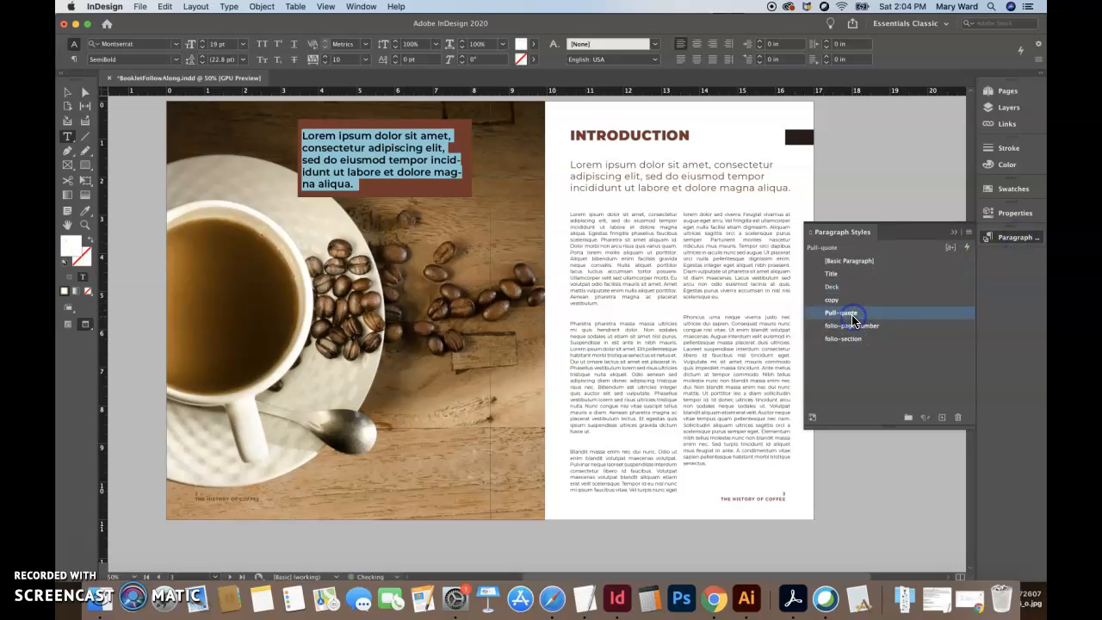
- Turn off hyphenation for the pull quote and enclose its text in quotation marks
{"action": "left_click", "coordinate": [353, 182]}
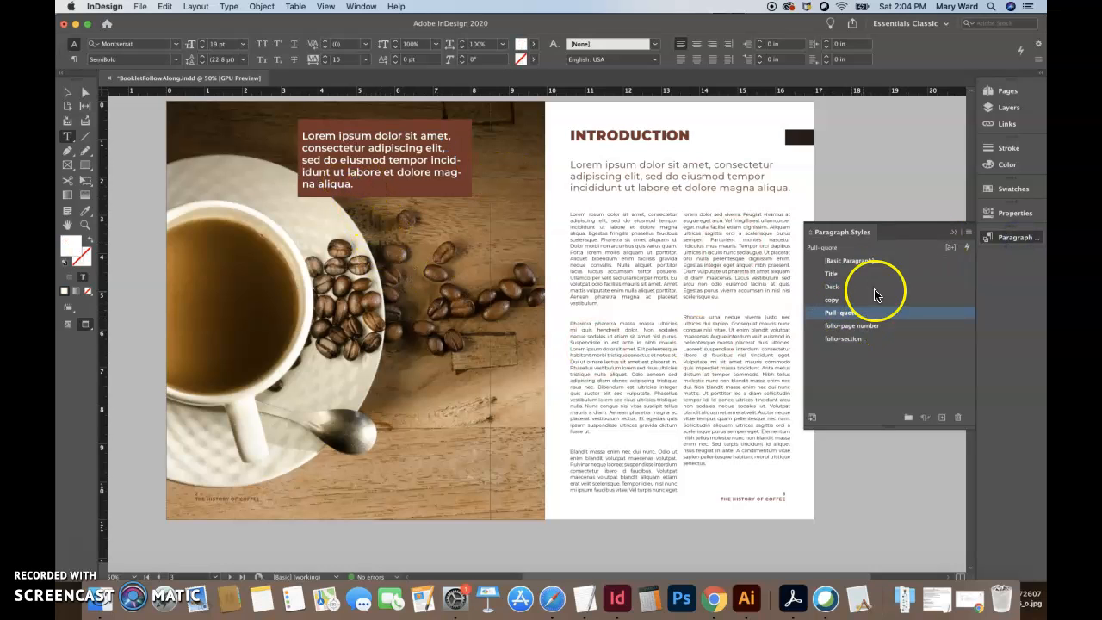
{"action": "left_click", "coordinate": [1024, 213]}
{"action": "left_click", "coordinate": [1007, 214]}
{"action": "left_click", "coordinate": [1008, 214]}
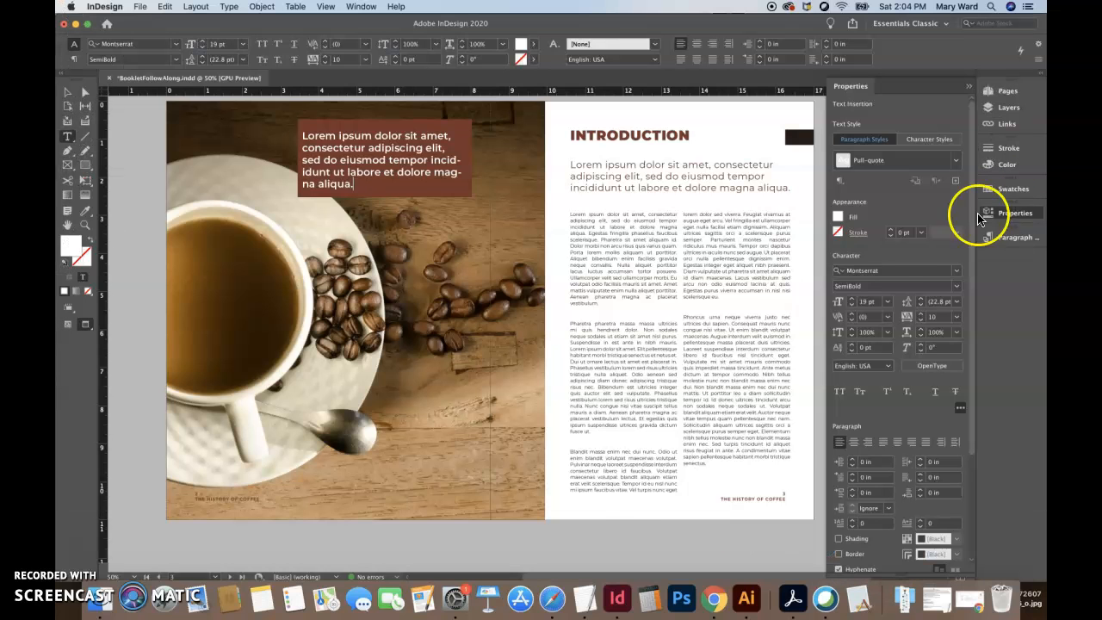
{"action": "scroll", "coordinate": [849, 437], "scroll_direction": "down", "scroll_amount": 2}
{"action": "left_click", "coordinate": [838, 434]}
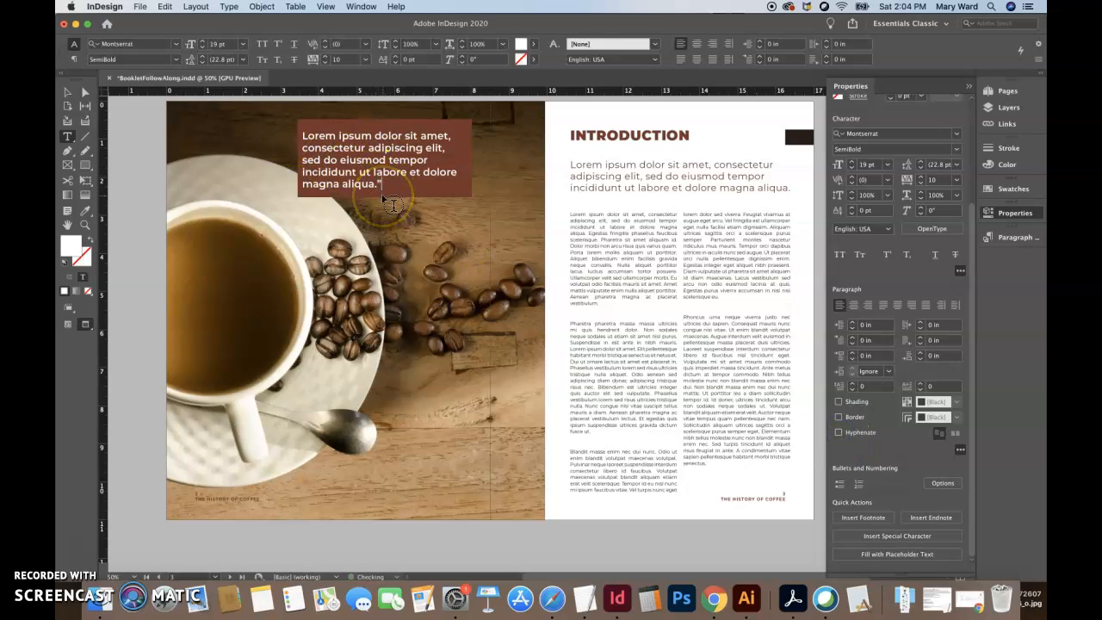
{"action": "type", "text": "\""}
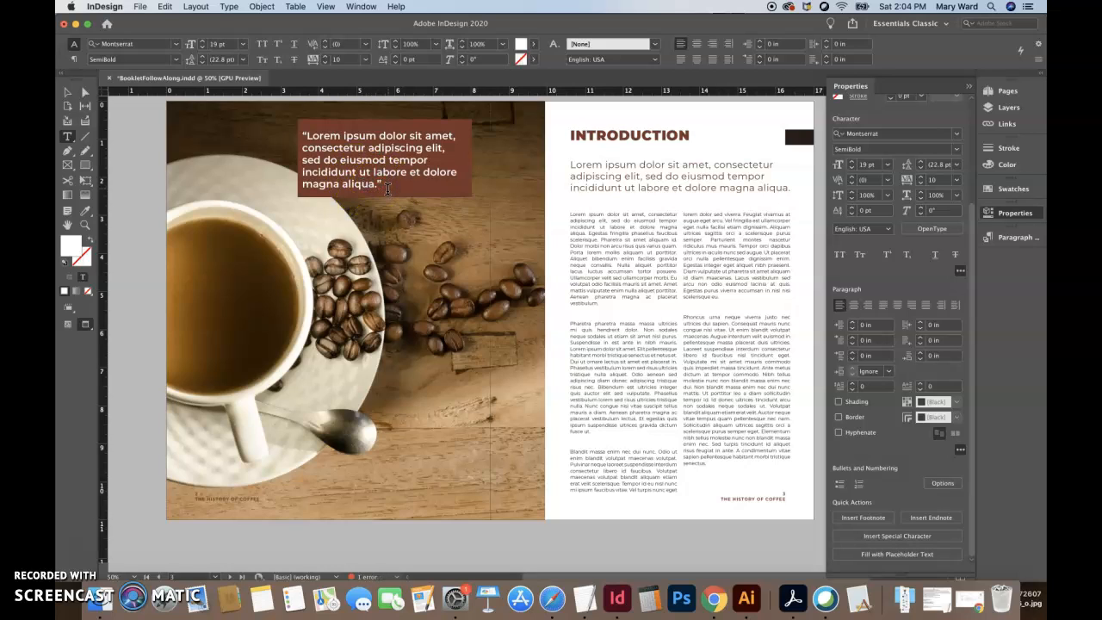
- Extend the quote's text frame downward to about 2.05 in tall and add a dash with the author's name below the quote
{"action": "left_click", "coordinate": [67, 93]}
{"action": "left_click", "coordinate": [405, 177]}
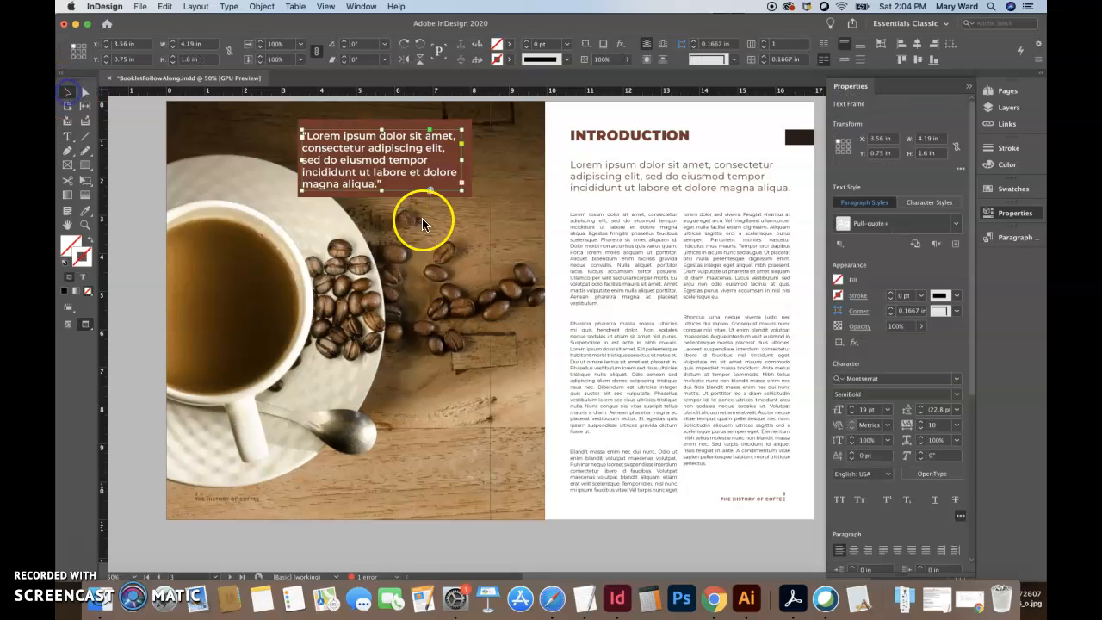
{"action": "left_click_drag", "start_coordinate": [382, 189], "coordinate": [382, 209]}
{"action": "double_click", "coordinate": [383, 183]}
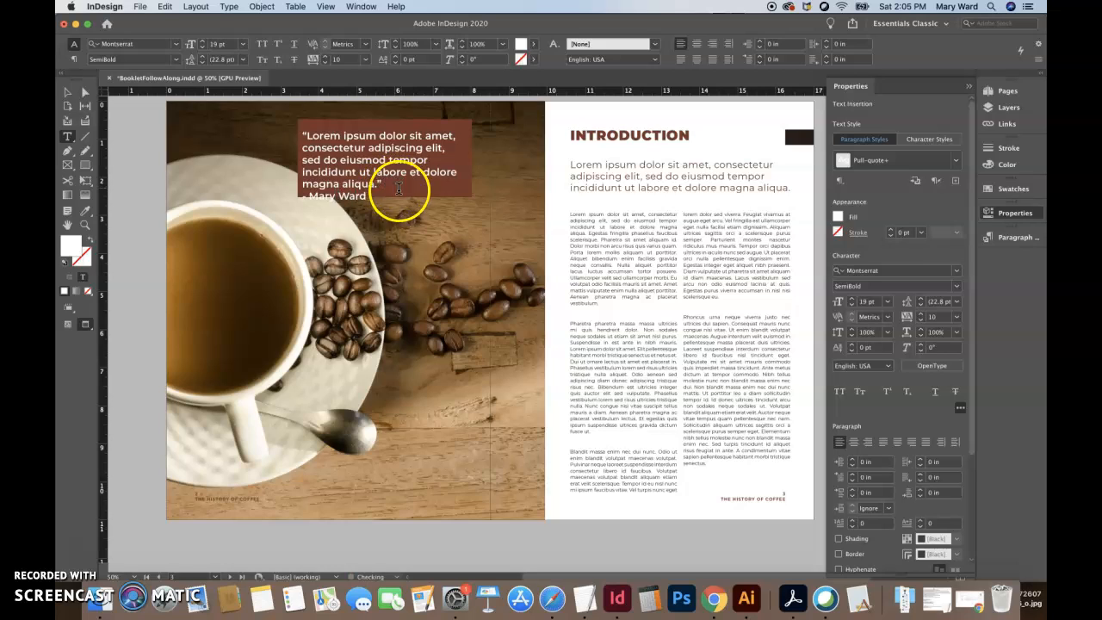
- Insert the author's middle initial in the attribution line and right-align that line
{"action": "left_click", "coordinate": [340, 197]}
{"action": "type", "text": "E."}
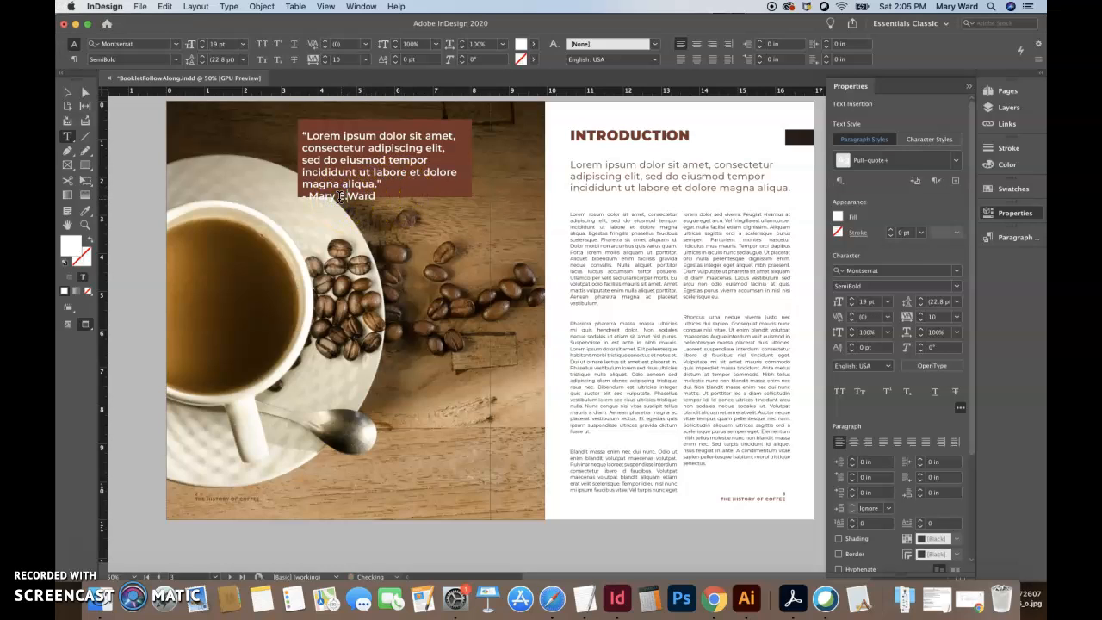
{"action": "left_click_drag", "start_coordinate": [381, 197], "coordinate": [299, 197]}
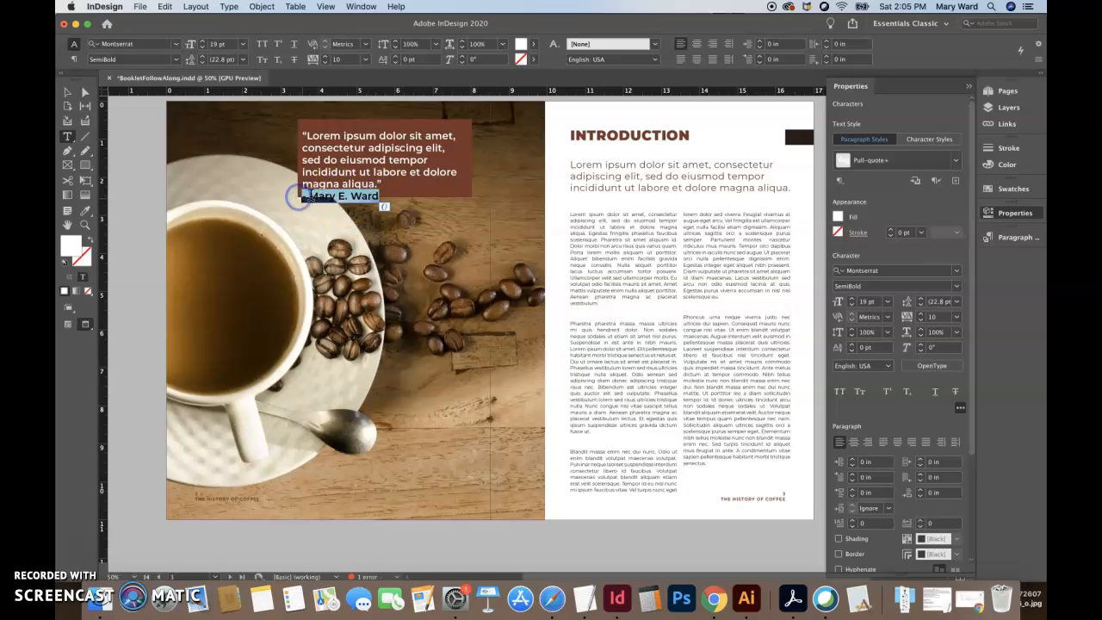
{"action": "left_click", "coordinate": [711, 48]}
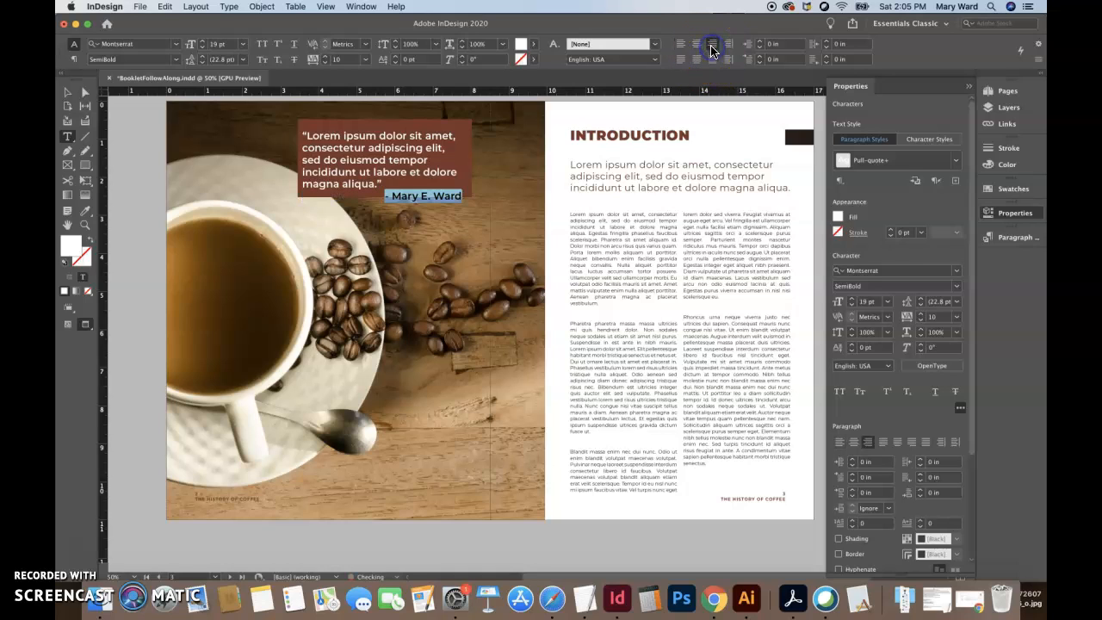
- Extend the brown rectangle downward to about 2.47 in tall so it covers the attribution line
{"action": "left_click", "coordinate": [67, 91]}
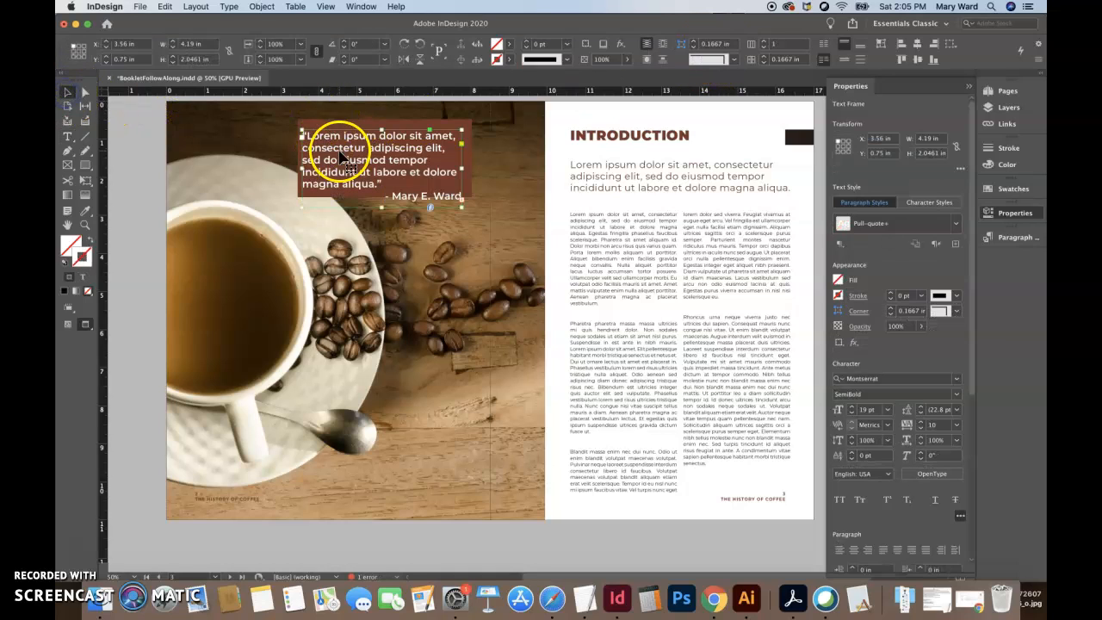
{"action": "left_click", "coordinate": [355, 124]}
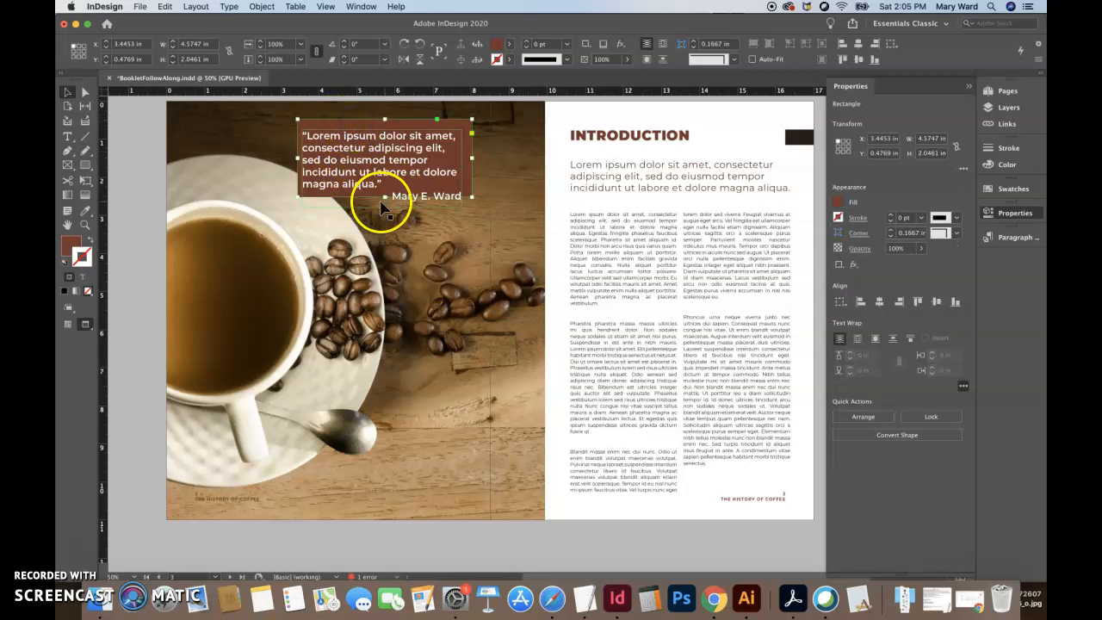
{"action": "left_click_drag", "start_coordinate": [385, 196], "coordinate": [384, 214]}
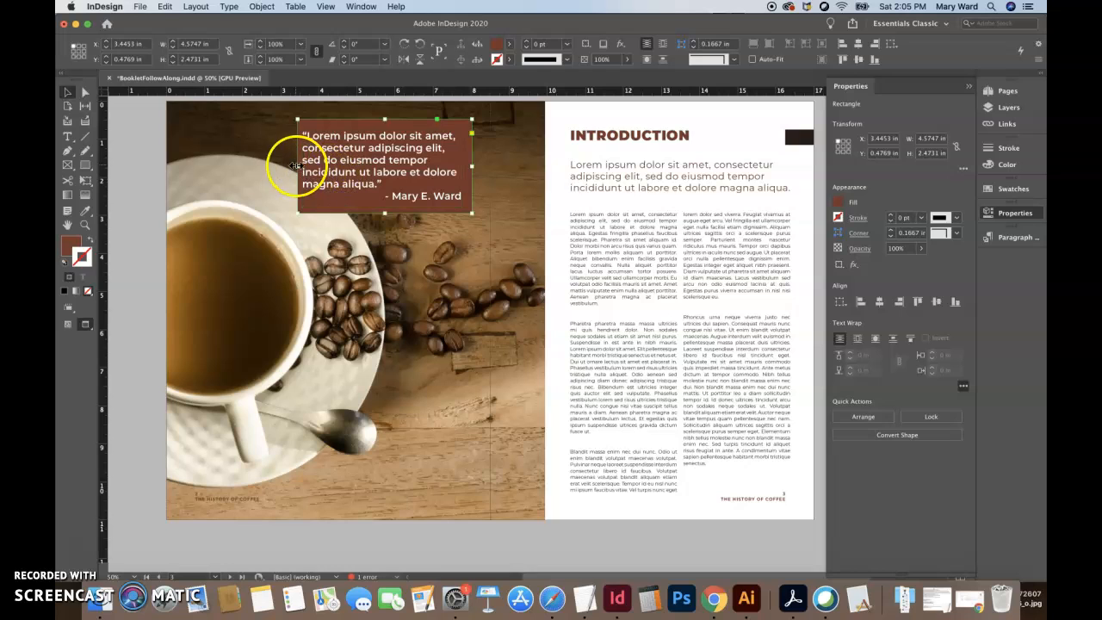
- Shift the quote's text frame slightly inward on the rectangle and resize it to about 4.05 by 2.21 in
{"action": "left_click_drag", "start_coordinate": [347, 168], "coordinate": [354, 163]}
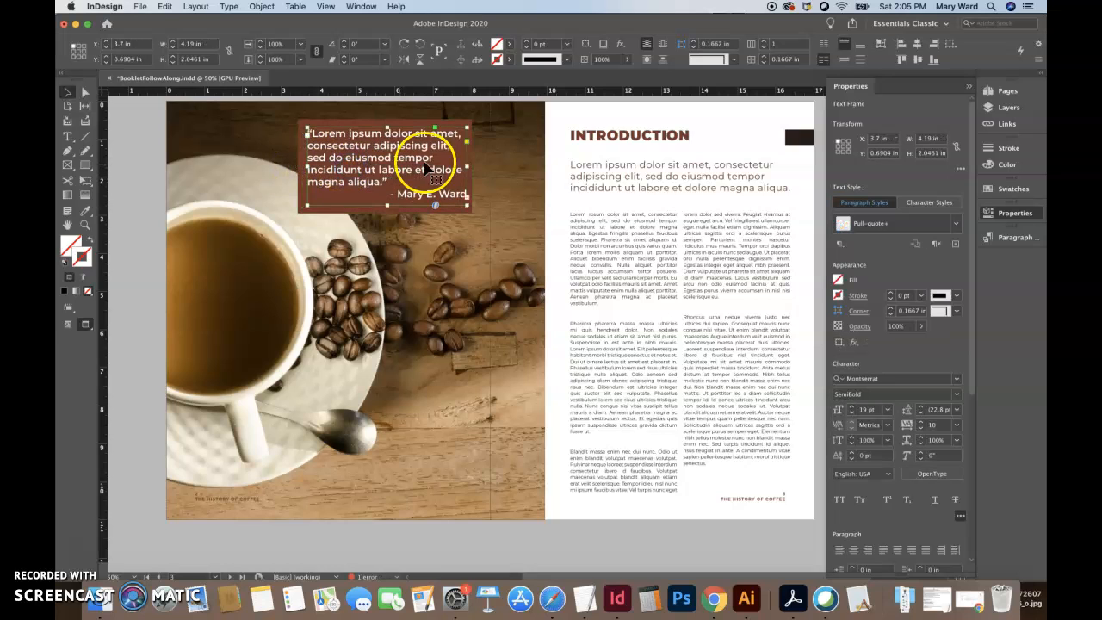
{"action": "left_click_drag", "start_coordinate": [466, 166], "coordinate": [461, 167]}
{"action": "left_click", "coordinate": [385, 205]}
{"action": "left_click_drag", "start_coordinate": [385, 205], "coordinate": [385, 212]}
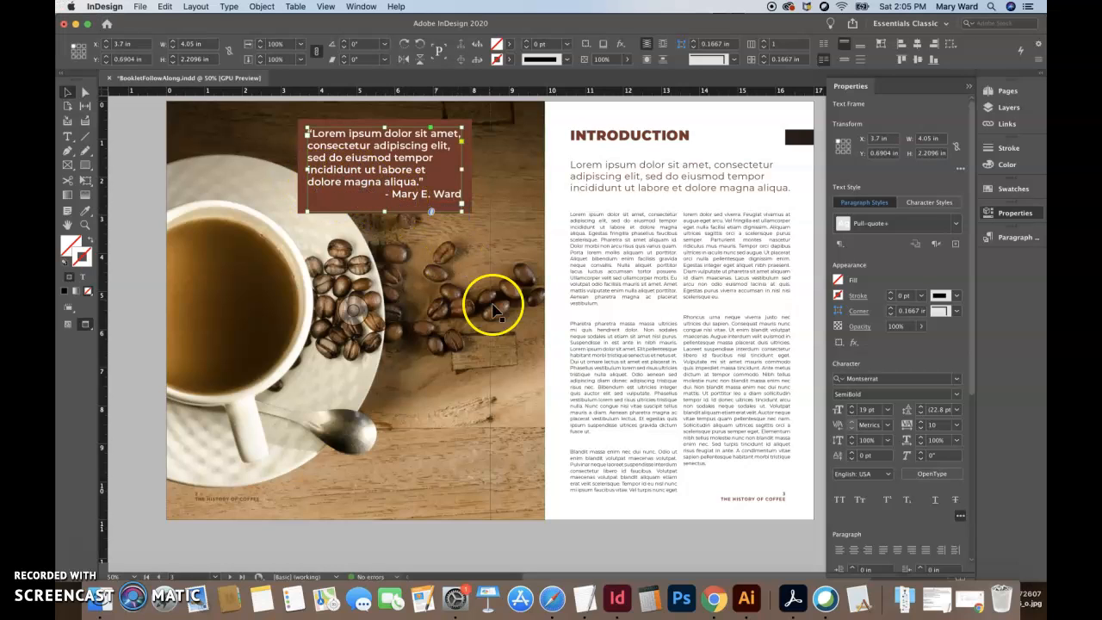
- Try the quote paragraph justified with its last line centered, and try it center-aligned
{"action": "double_click", "coordinate": [426, 186]}
{"action": "left_click_drag", "start_coordinate": [424, 184], "coordinate": [298, 136]}
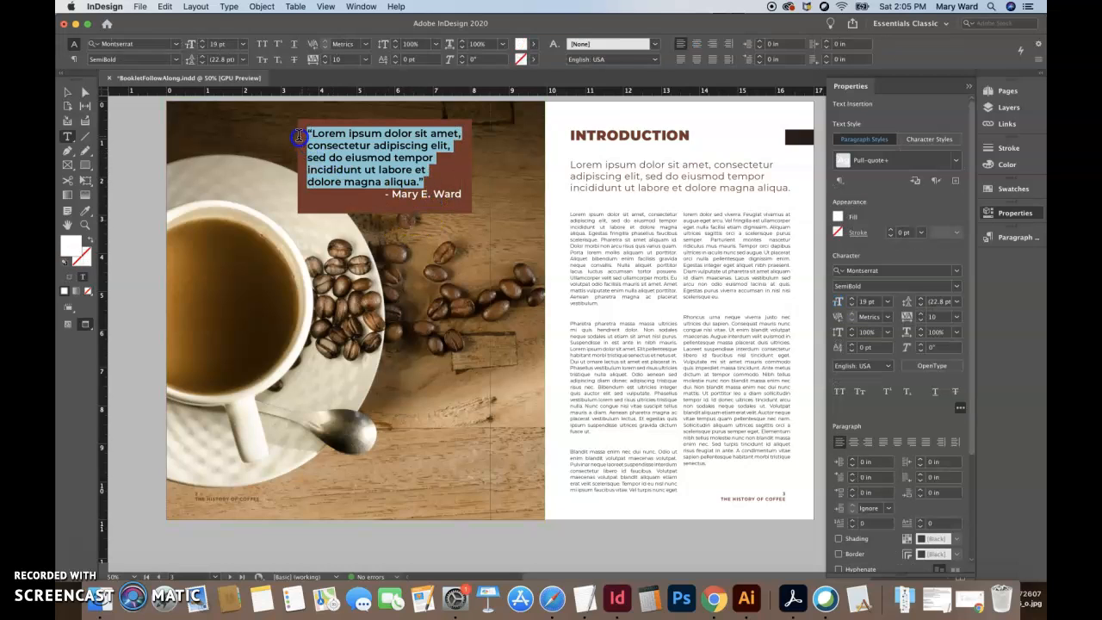
{"action": "left_click", "coordinate": [697, 60]}
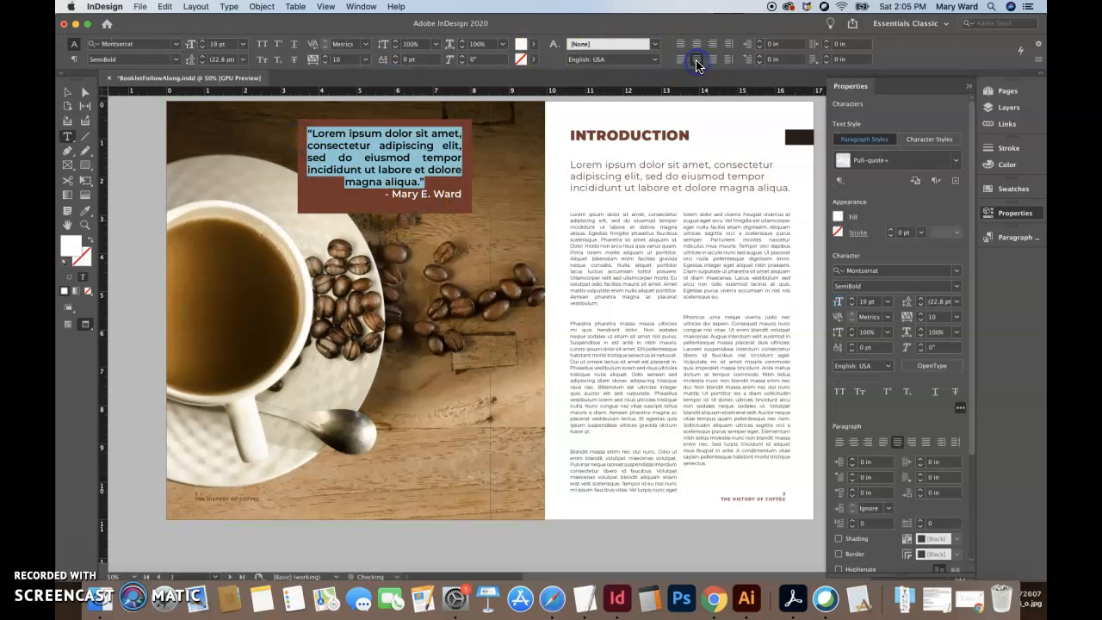
{"action": "left_click", "coordinate": [439, 193]}
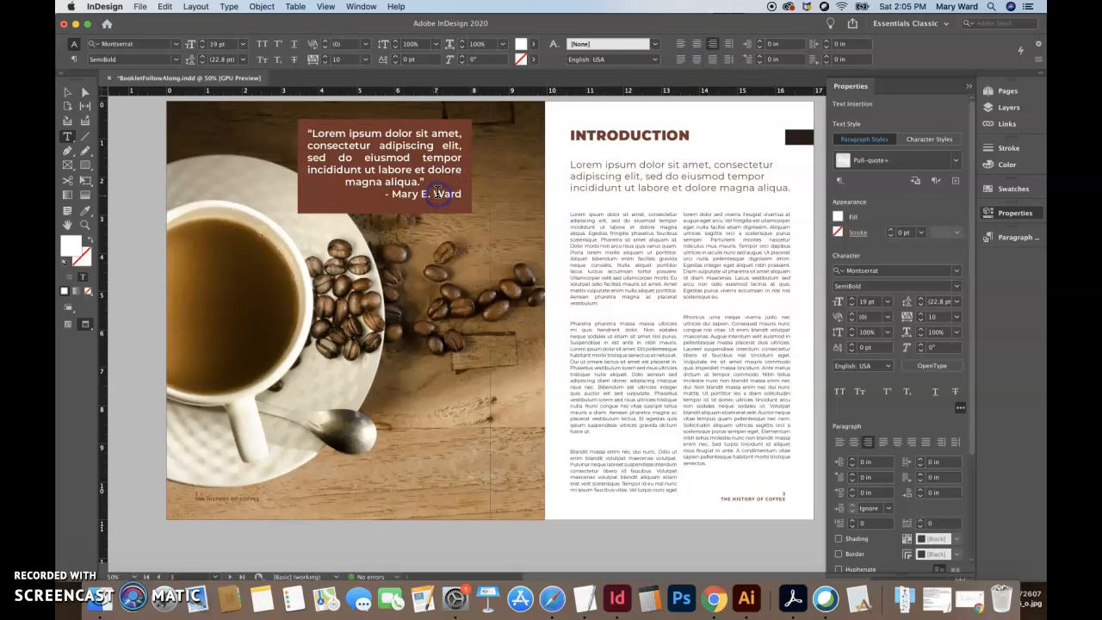
{"action": "triple_click", "coordinate": [438, 193]}
{"action": "left_click_drag", "start_coordinate": [425, 184], "coordinate": [302, 132]}
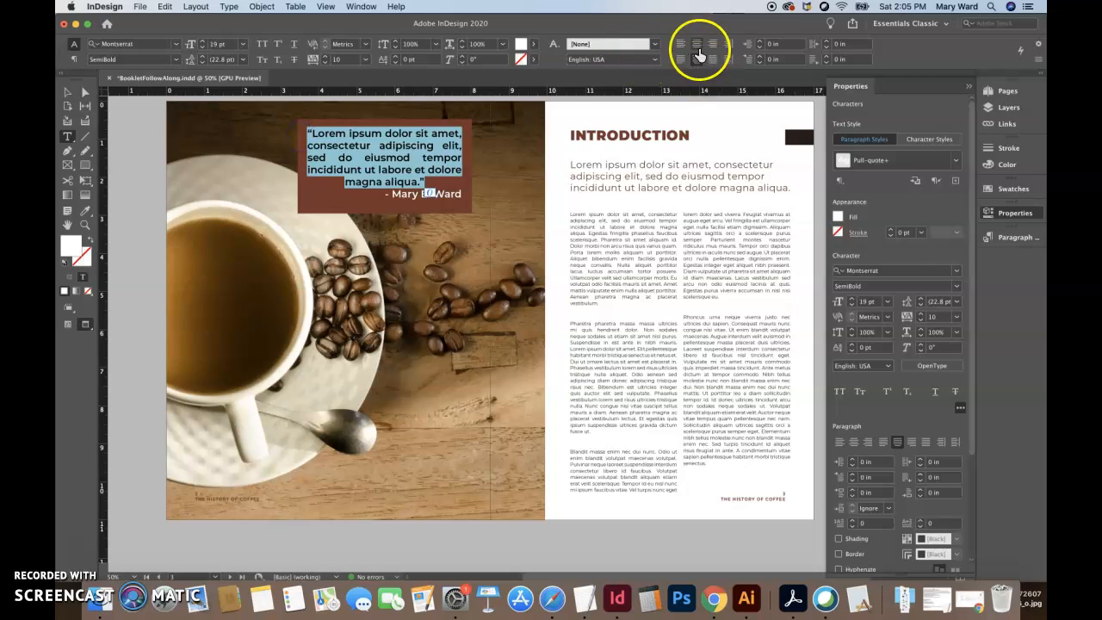
{"action": "left_click", "coordinate": [698, 47]}
- Justify the quote paragraph with its last line aligned left
{"action": "left_click", "coordinate": [409, 184]}
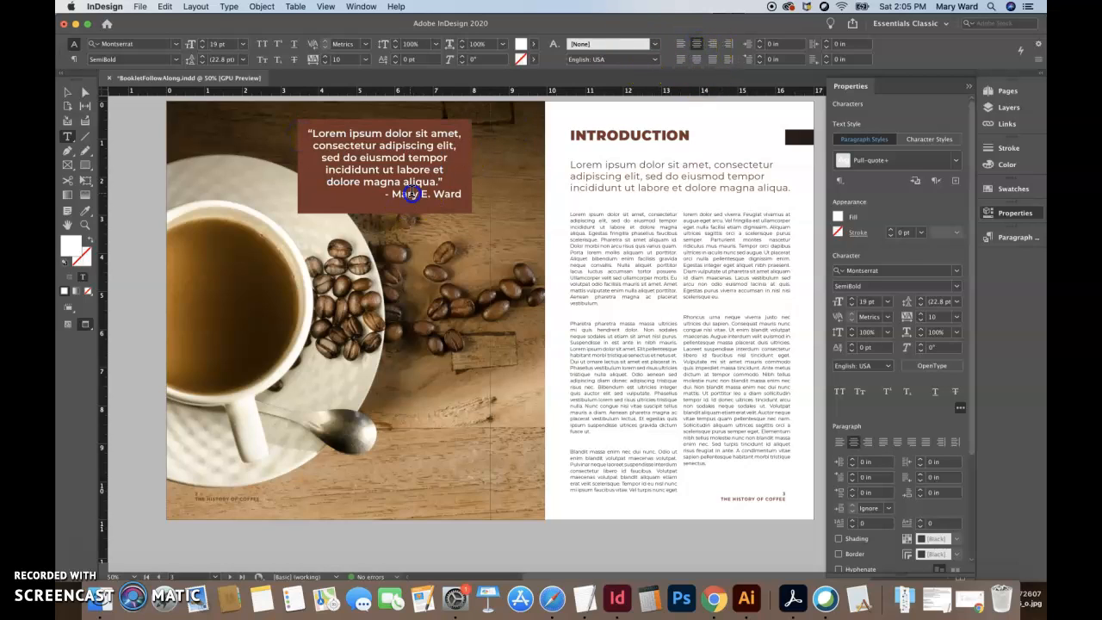
{"action": "left_click_drag", "start_coordinate": [450, 181], "coordinate": [306, 134]}
{"action": "left_click", "coordinate": [680, 60]}
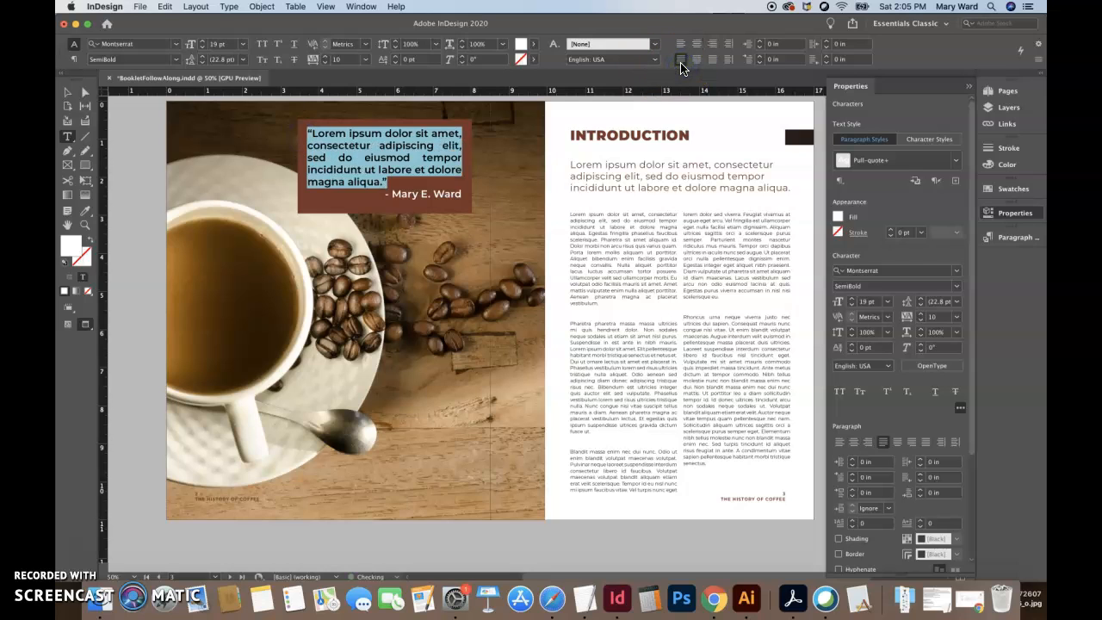
- Narrow the quote's text frame to about 3.78 in wide and set the attribution line's leading to 34 pt
{"action": "left_click", "coordinate": [69, 94]}
{"action": "left_click_drag", "start_coordinate": [456, 168], "coordinate": [451, 169]}
{"action": "triple_click", "coordinate": [431, 196]}
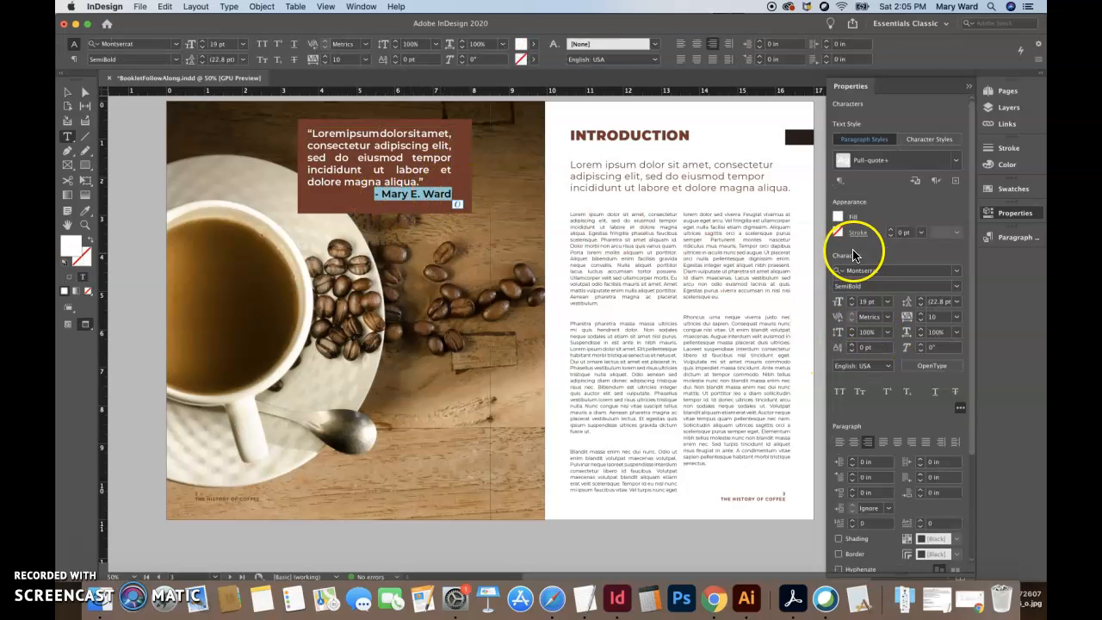
{"action": "left_click", "coordinate": [921, 300]}
{"action": "left_click", "coordinate": [921, 300]}
{"action": "left_click", "coordinate": [921, 300]}
{"action": "left_click", "coordinate": [921, 301]}
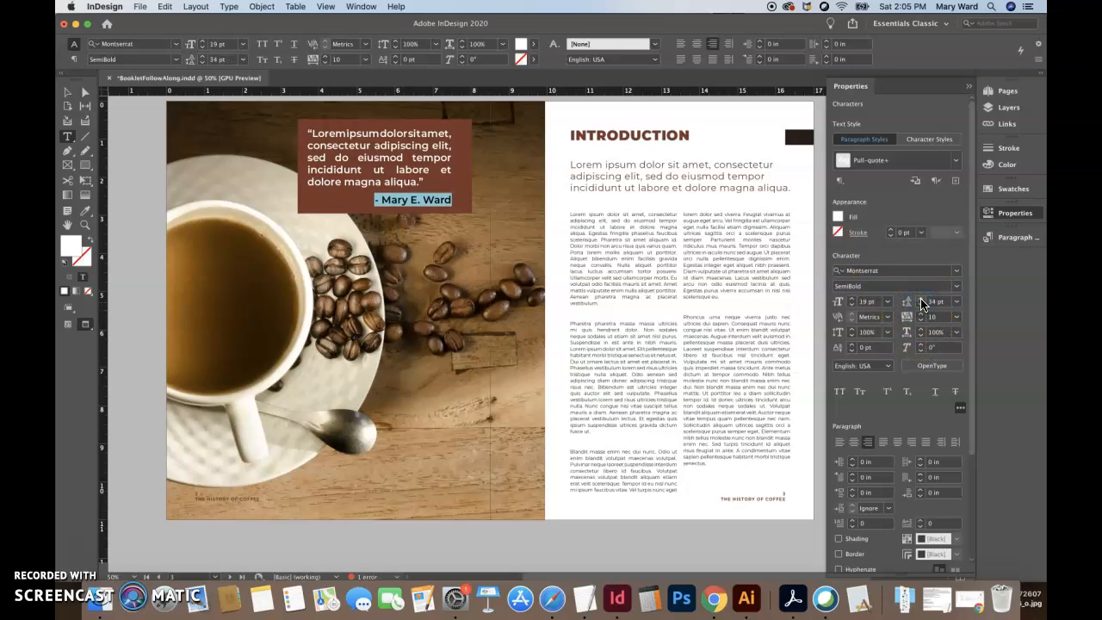
- Extend the brown rectangle to about 2.70 in tall and reposition the quote's text frame at about X 3.84 in, Y 0.80 in
{"action": "left_click", "coordinate": [68, 91]}
{"action": "key", "text": "shift+Right"}
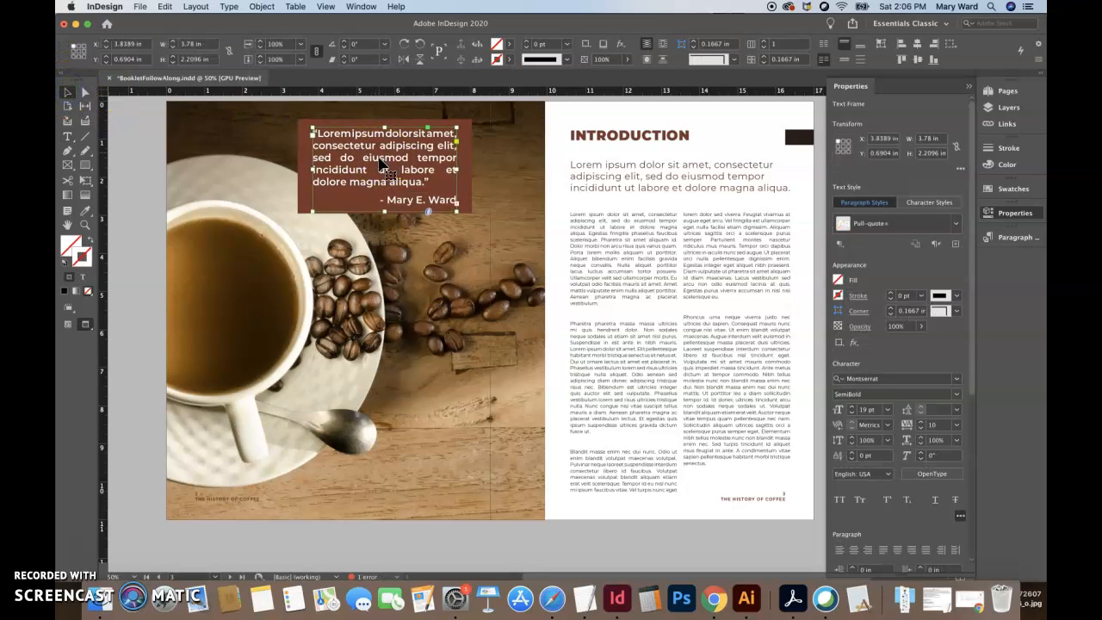
{"action": "left_click", "coordinate": [384, 212]}
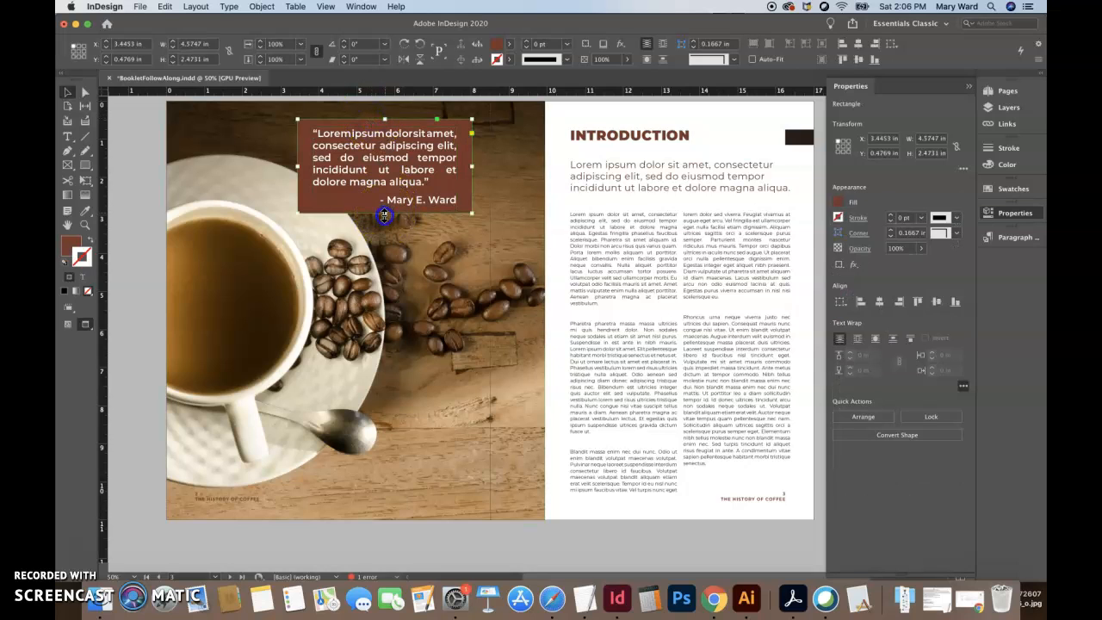
{"action": "left_click", "coordinate": [389, 204]}
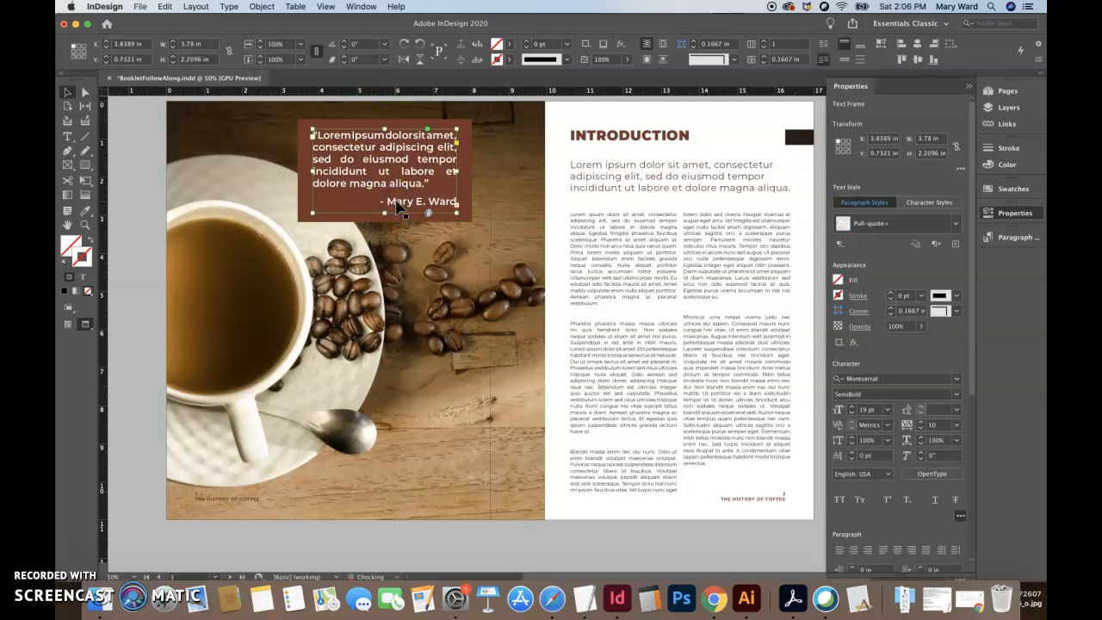
{"action": "key", "text": "Down"}
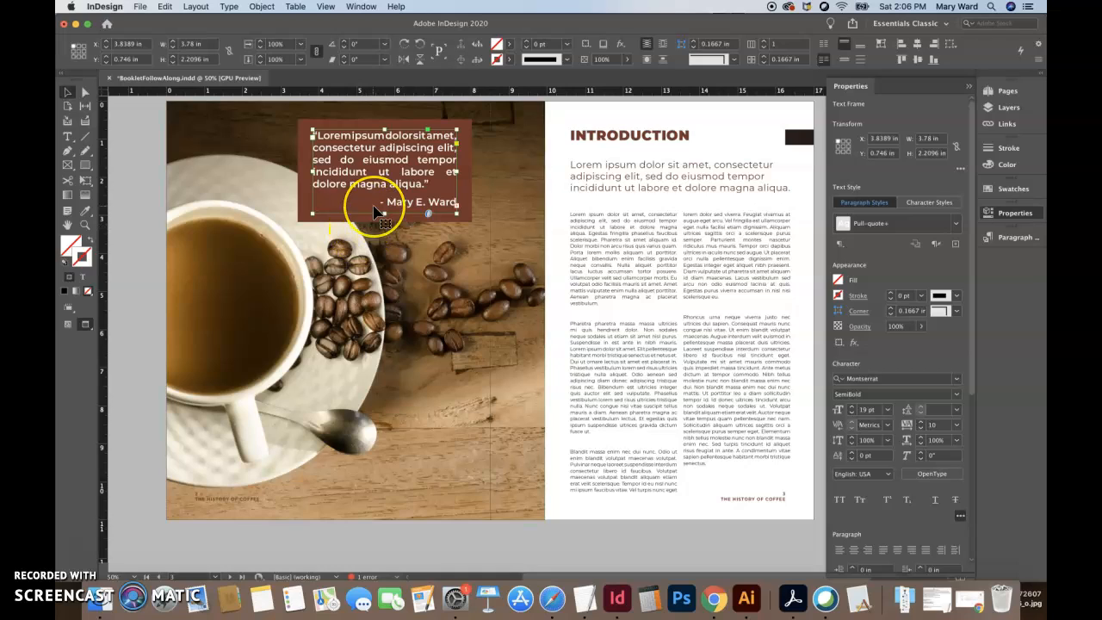
{"action": "key", "text": "Down"}
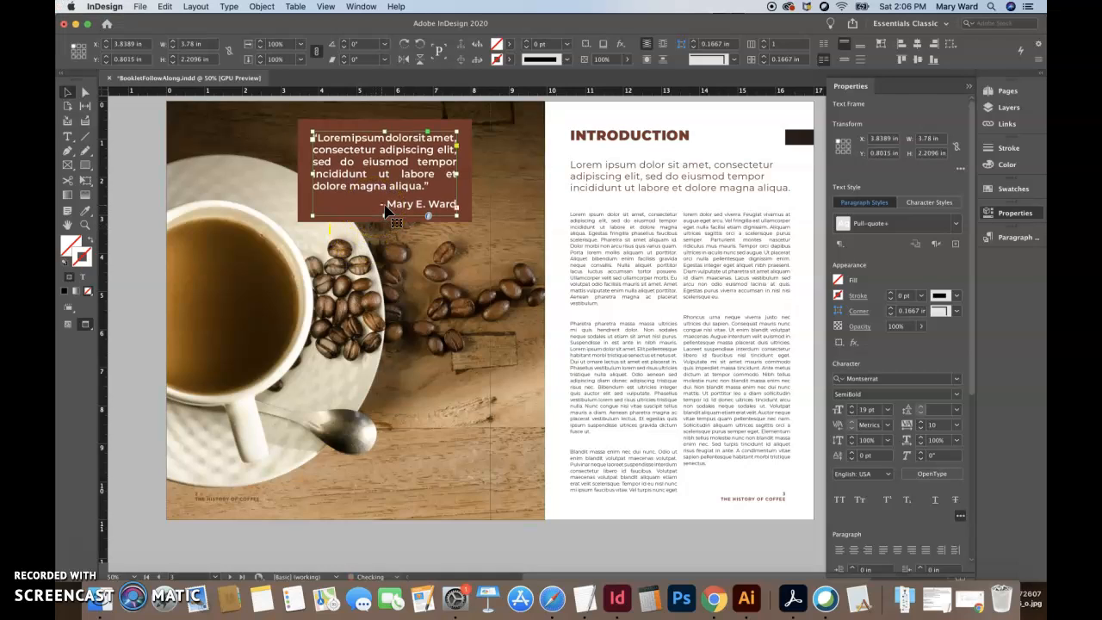
{"action": "left_click", "coordinate": [413, 275]}
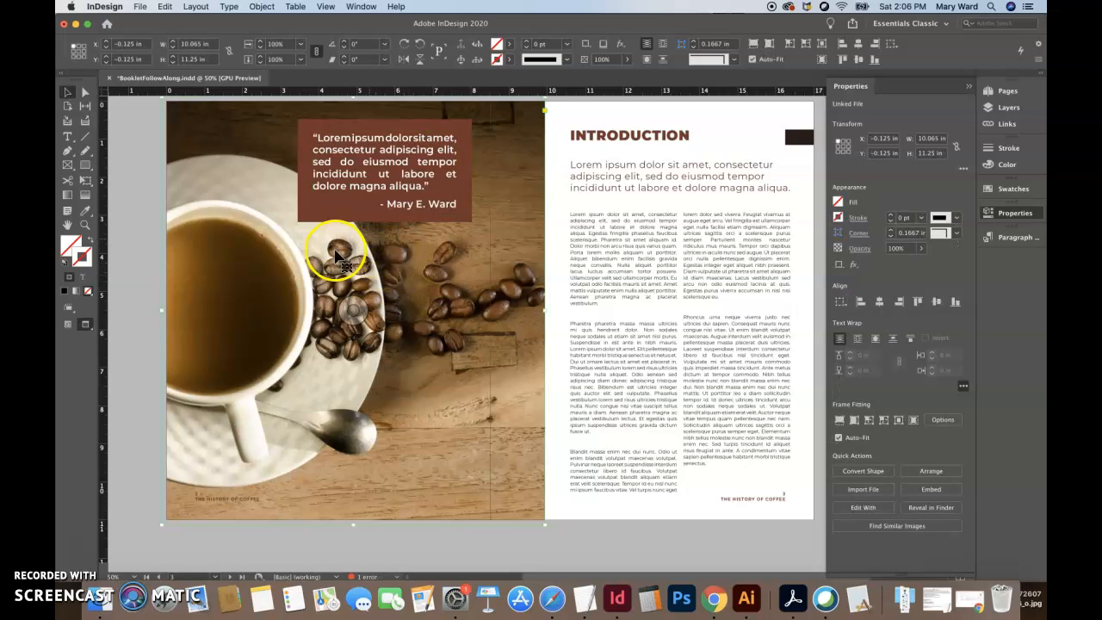
- Reduce the brown rectangle's opacity to 81%
{"action": "left_click", "coordinate": [305, 220]}
{"action": "left_click", "coordinate": [628, 60]}
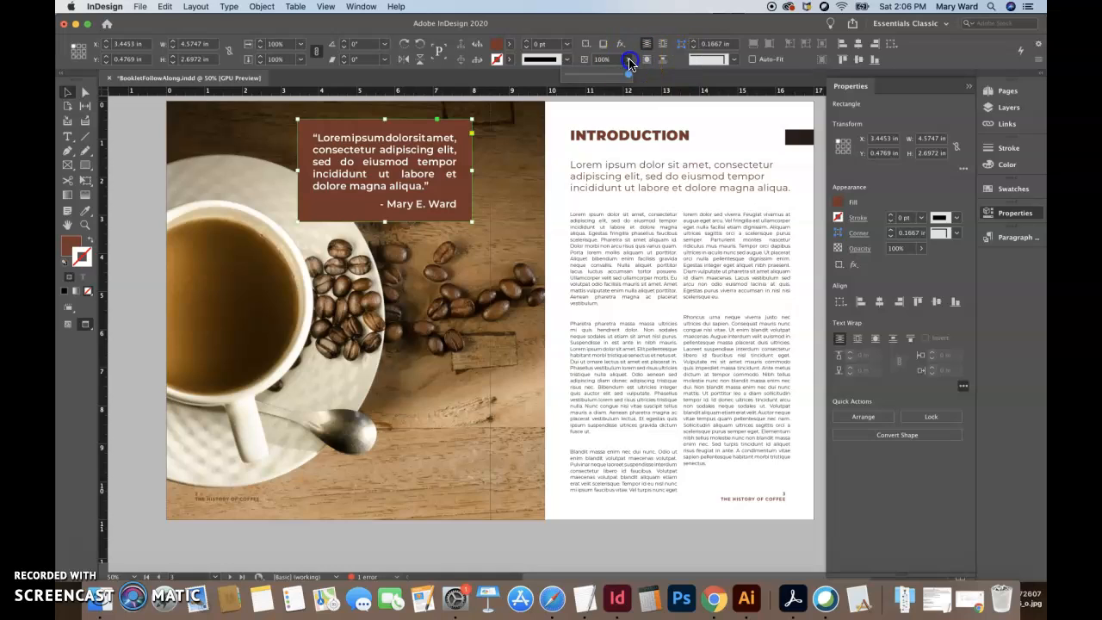
{"action": "left_click", "coordinate": [616, 75]}
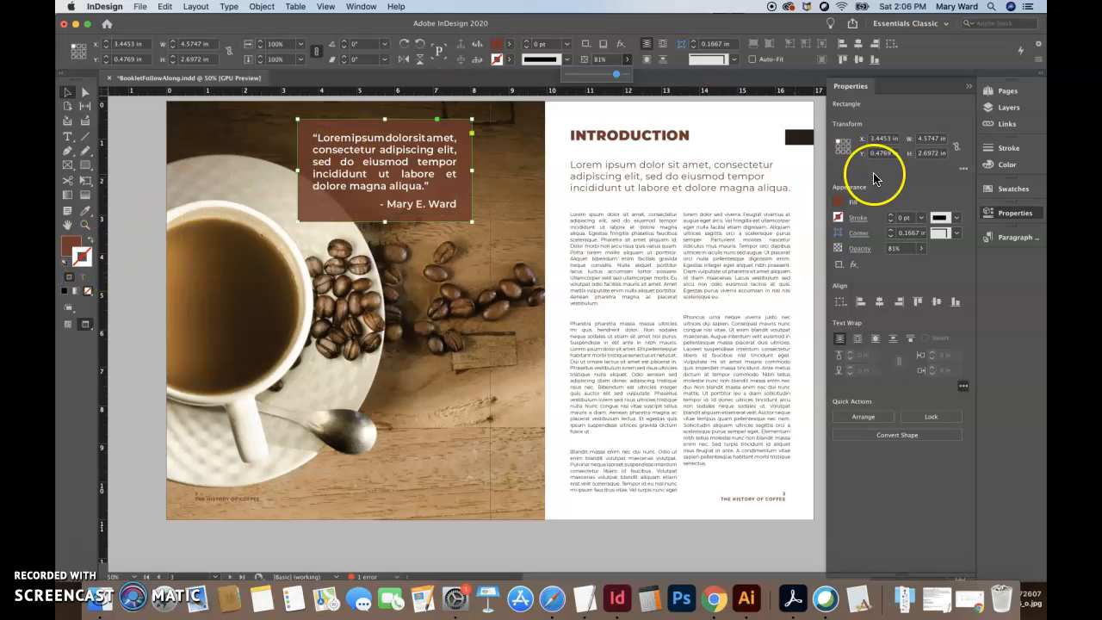
- Give the brown rectangle a 1 pt stroke in the light swatch and deselect it
{"action": "left_click", "coordinate": [1003, 193]}
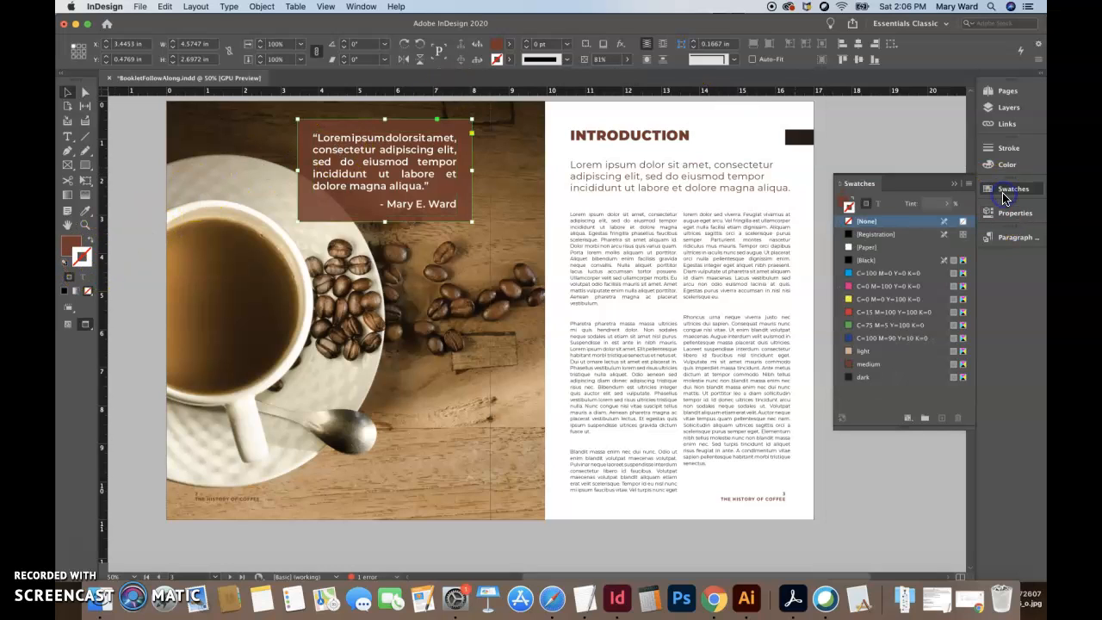
{"action": "left_click", "coordinate": [864, 351]}
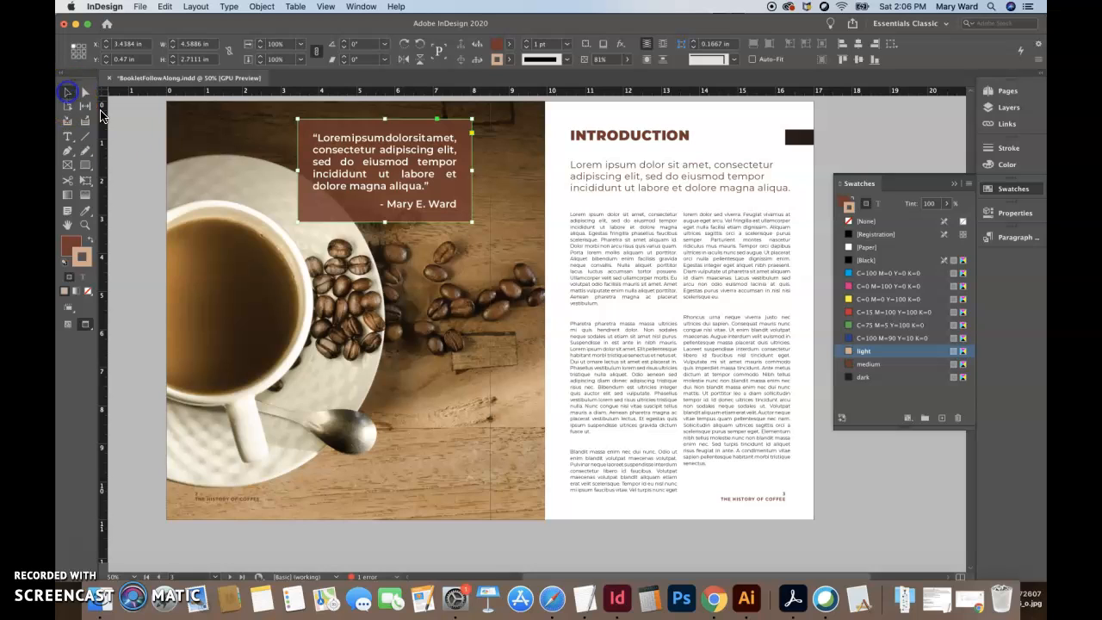
{"action": "left_click", "coordinate": [129, 140]}
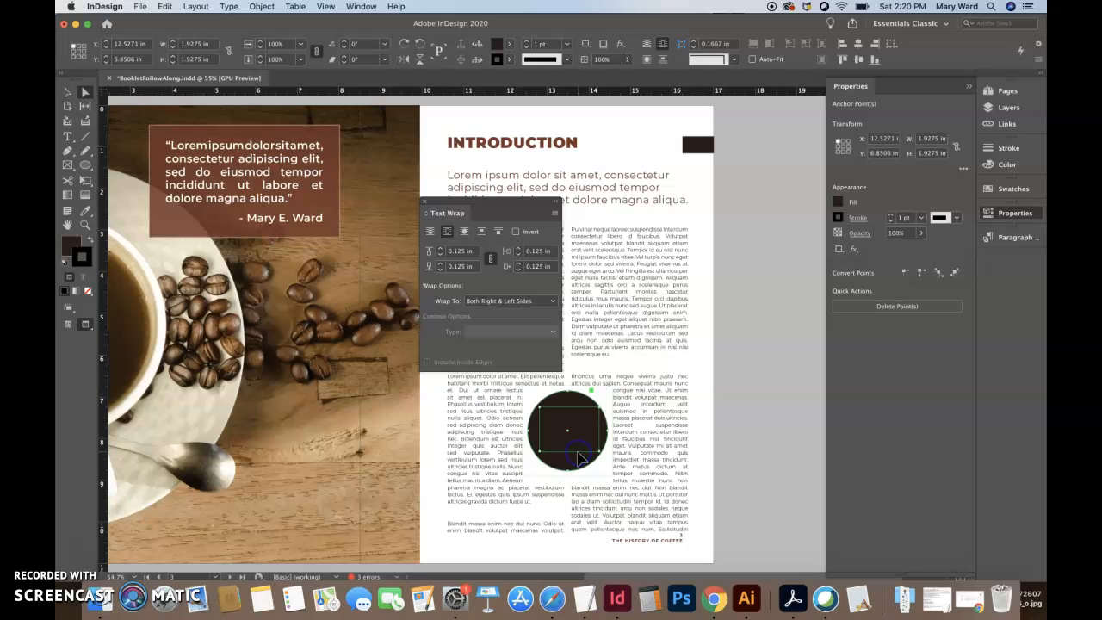
- Delete the dark circle from the Introduction page's body text and close the Text Wrap panel
{"action": "key", "text": "Delete"}
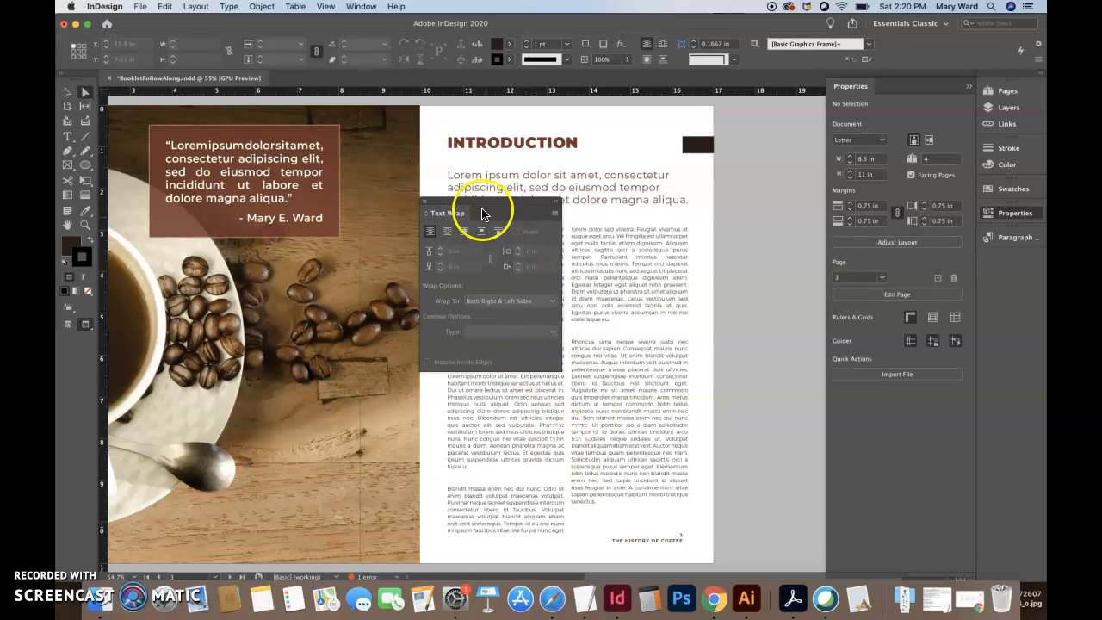
{"action": "left_click", "coordinate": [424, 201]}
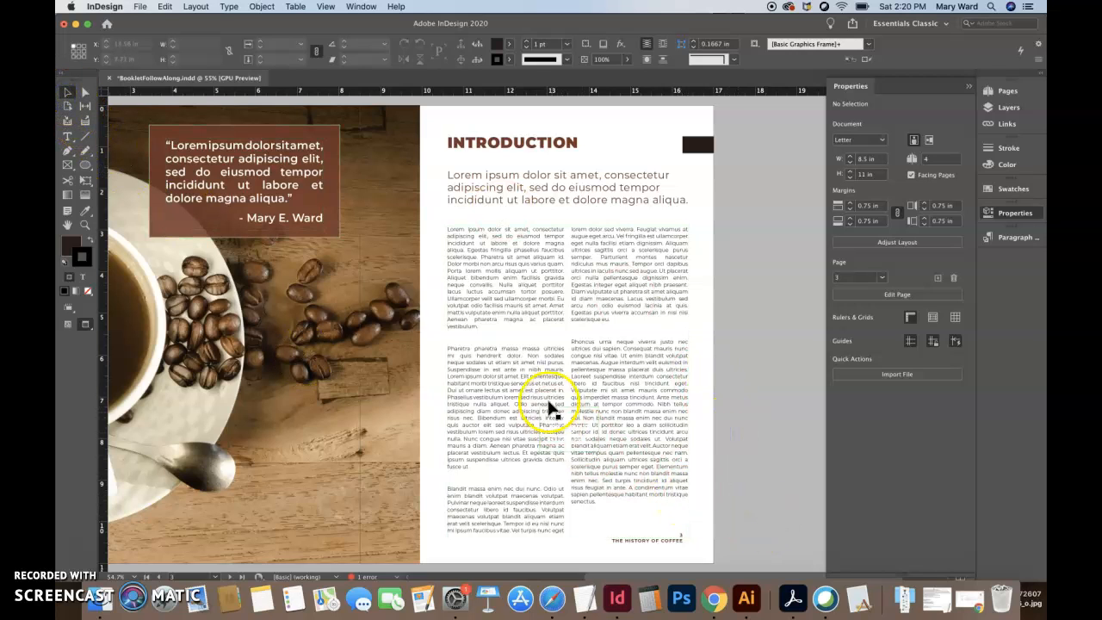
{"action": "left_click", "coordinate": [569, 435]}
{"action": "left_click", "coordinate": [566, 443]}
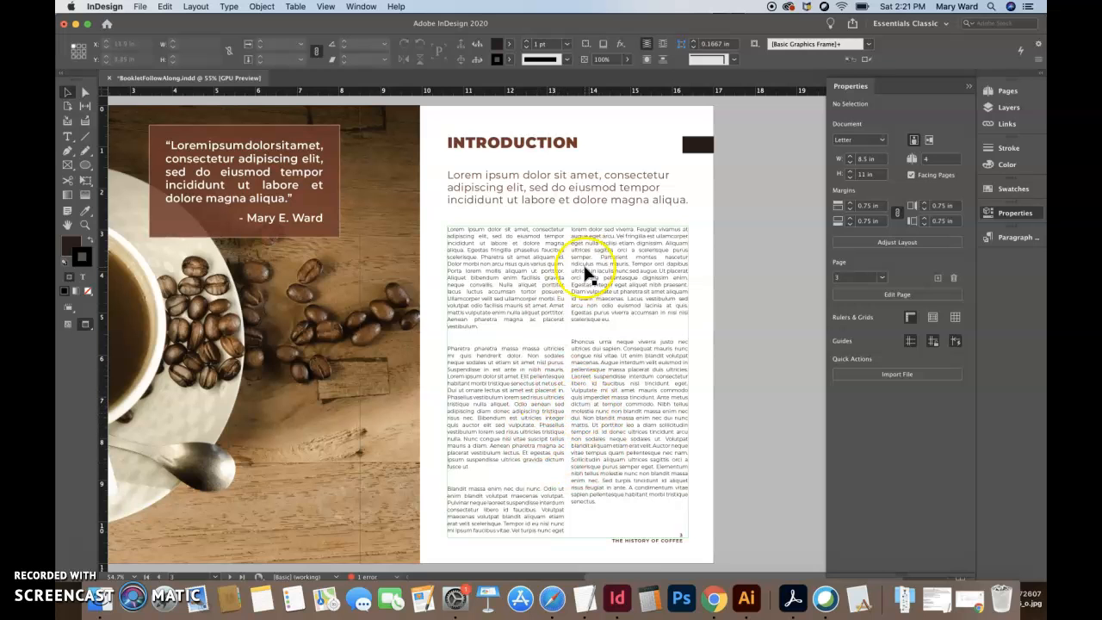
- Copy the coffee mug image from the cover page and paste it onto the Introduction page
{"action": "scroll", "coordinate": [585, 273], "scroll_direction": "up", "scroll_amount": 10}
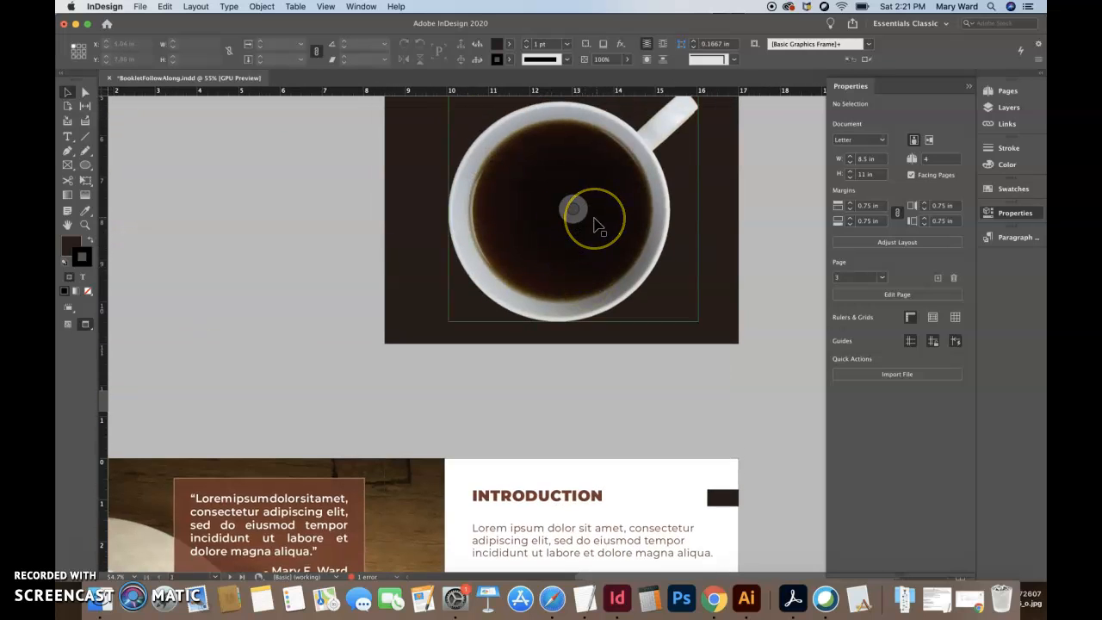
{"action": "left_click", "coordinate": [596, 224]}
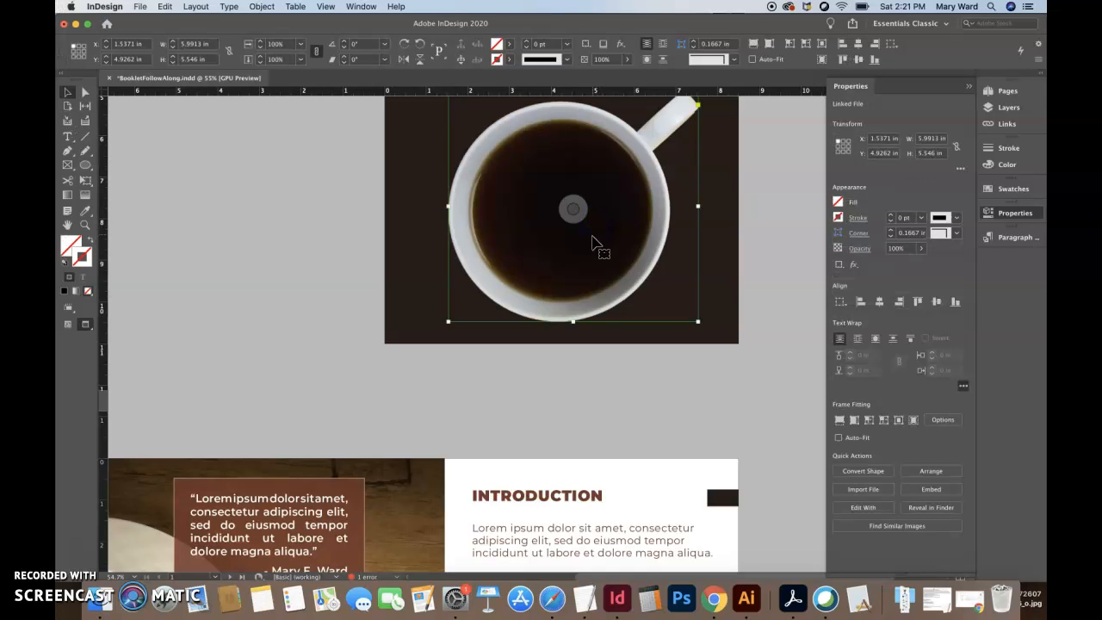
{"action": "scroll", "coordinate": [590, 422], "scroll_direction": "down", "scroll_amount": 15}
{"action": "scroll", "coordinate": [590, 422], "scroll_direction": "up", "scroll_amount": 8}
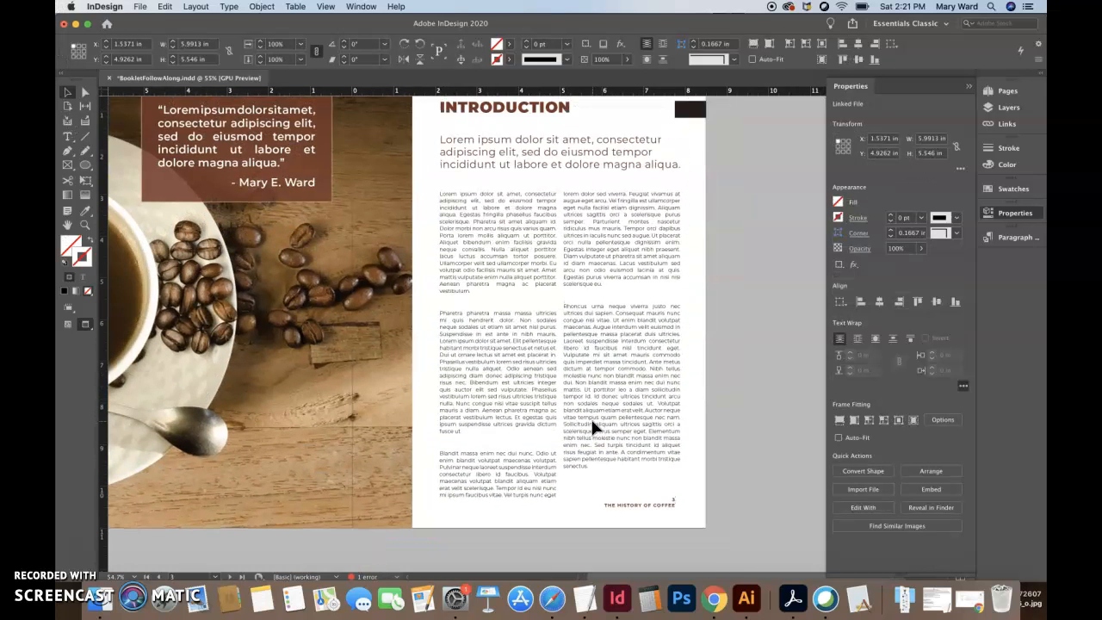
{"action": "left_click", "coordinate": [591, 416]}
{"action": "left_click", "coordinate": [759, 467]}
{"action": "left_click", "coordinate": [763, 434]}
{"action": "left_click", "coordinate": [760, 408]}
{"action": "key", "text": "super+v"}
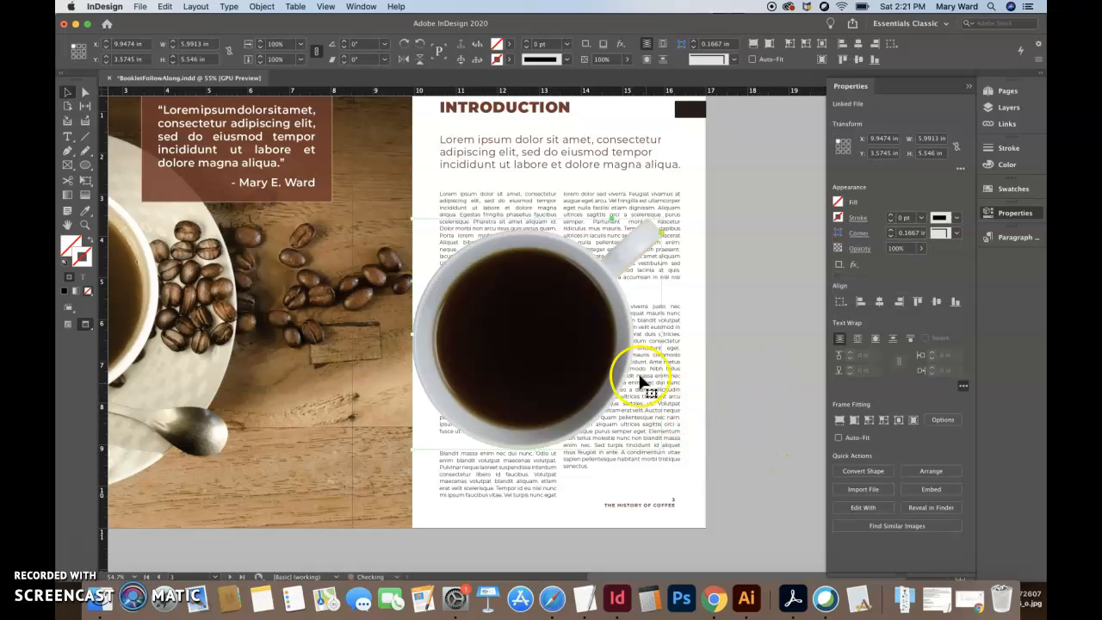
- Scale the pasted mug down to about 2.05 by 1.90 in and place it between the two text columns
{"action": "left_click", "coordinate": [85, 179]}
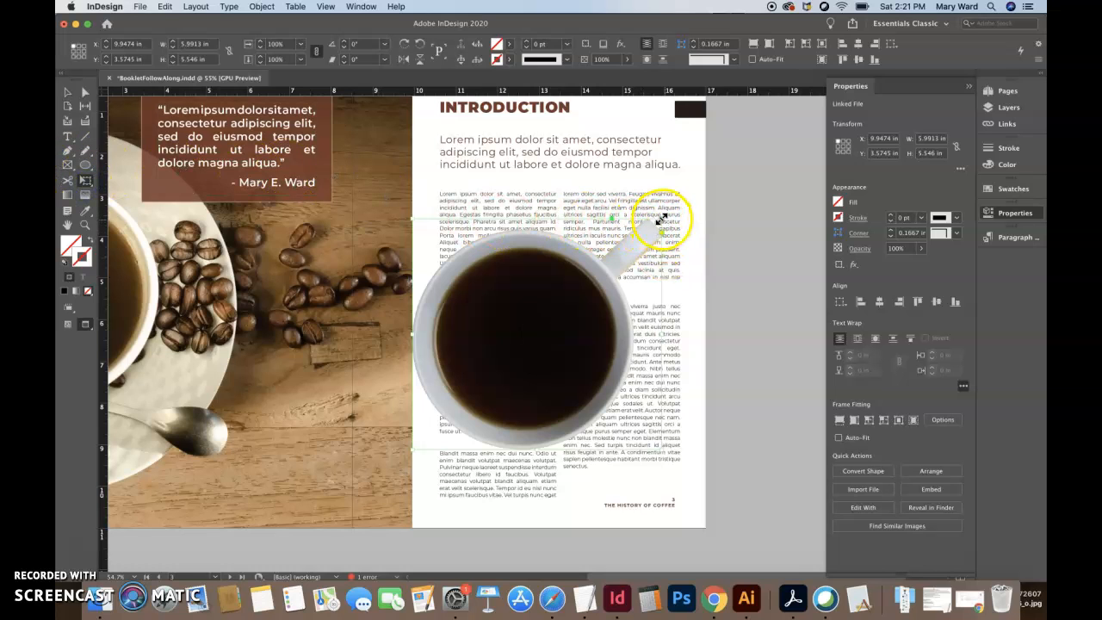
{"action": "left_click_drag", "start_coordinate": [660, 218], "coordinate": [504, 377]}
{"action": "left_click_drag", "start_coordinate": [480, 413], "coordinate": [492, 409]}
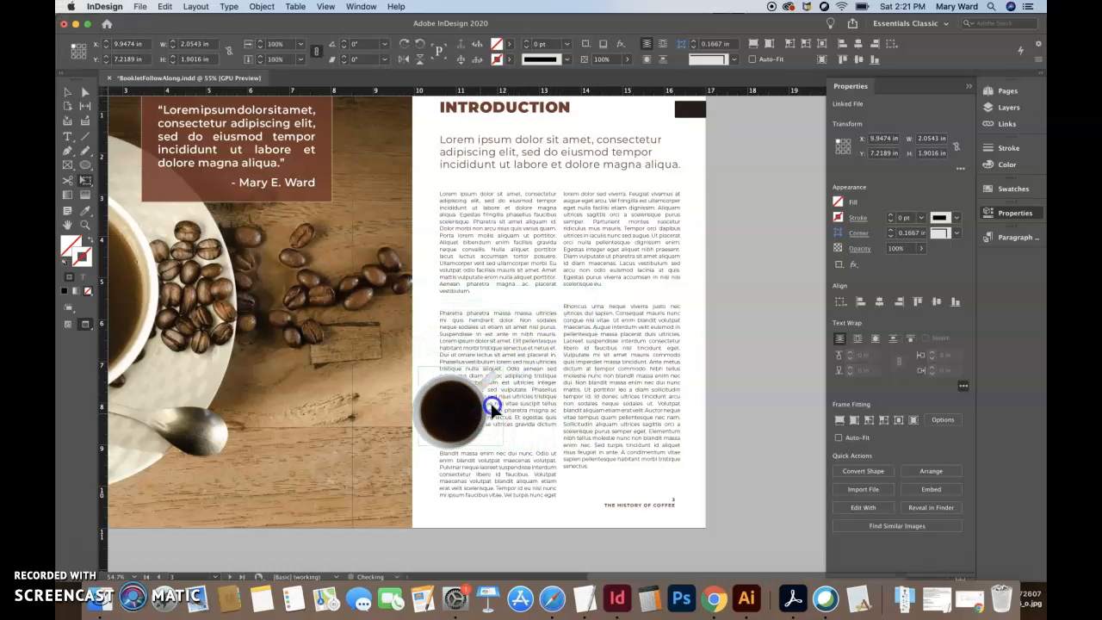
{"action": "left_click_drag", "start_coordinate": [583, 383], "coordinate": [585, 390]}
- Select the small mug image and make the body text wrap around its object shape
{"action": "left_click", "coordinate": [71, 93]}
{"action": "left_click", "coordinate": [561, 378]}
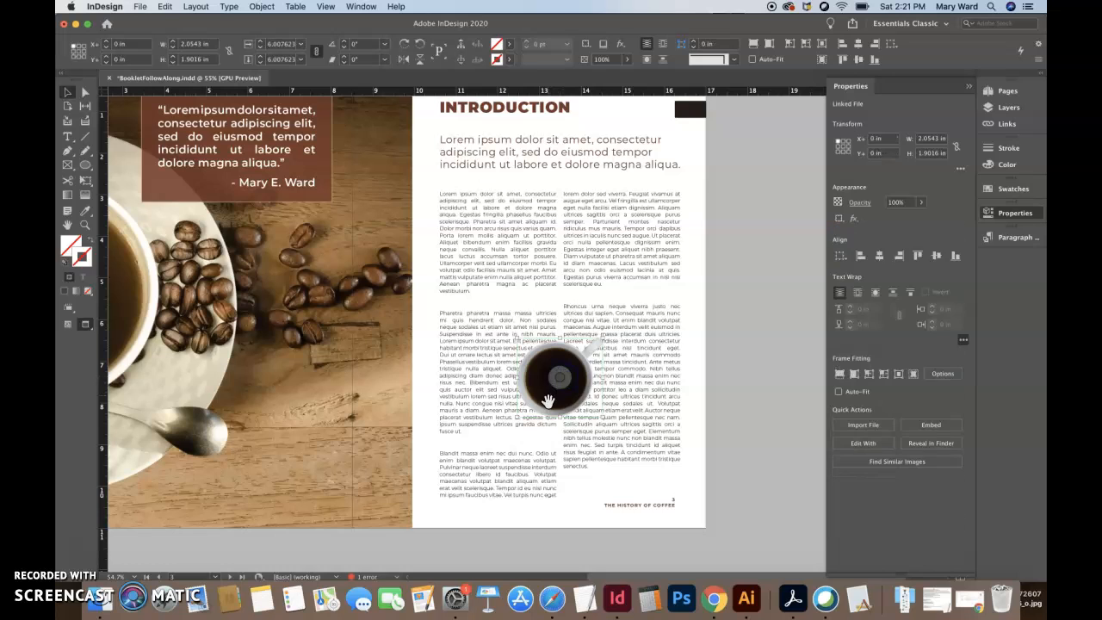
{"action": "left_click", "coordinate": [726, 450]}
{"action": "left_click", "coordinate": [586, 403]}
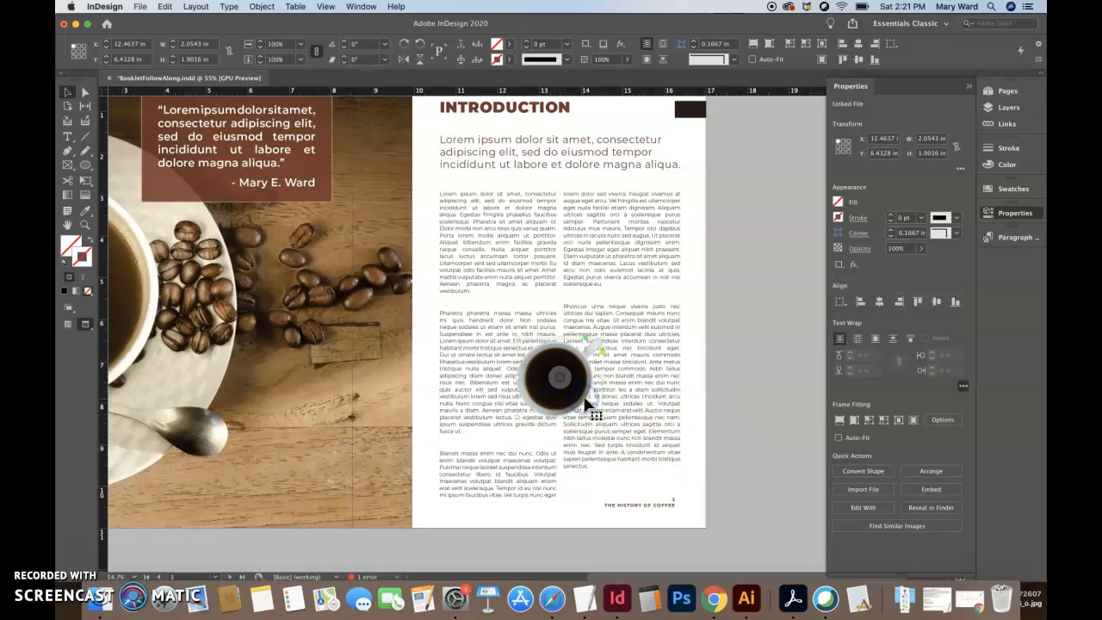
{"action": "left_click", "coordinate": [875, 341]}
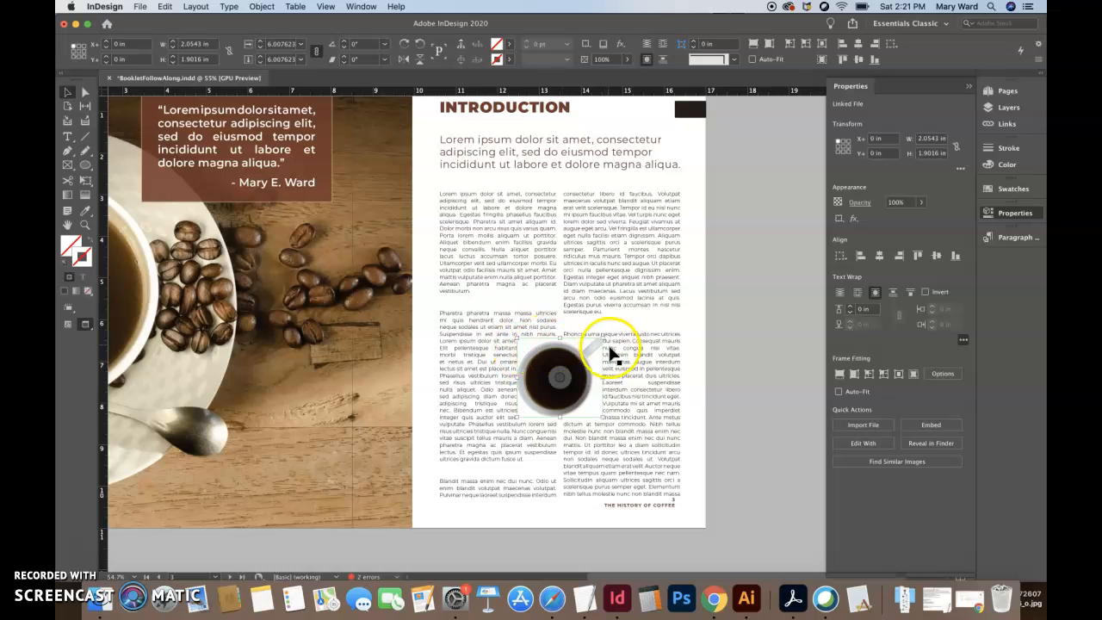
- Check the placed mug's coffeeMug.psd entry and file format among the linked files
{"action": "left_click", "coordinate": [1014, 125]}
{"action": "left_click", "coordinate": [892, 143]}
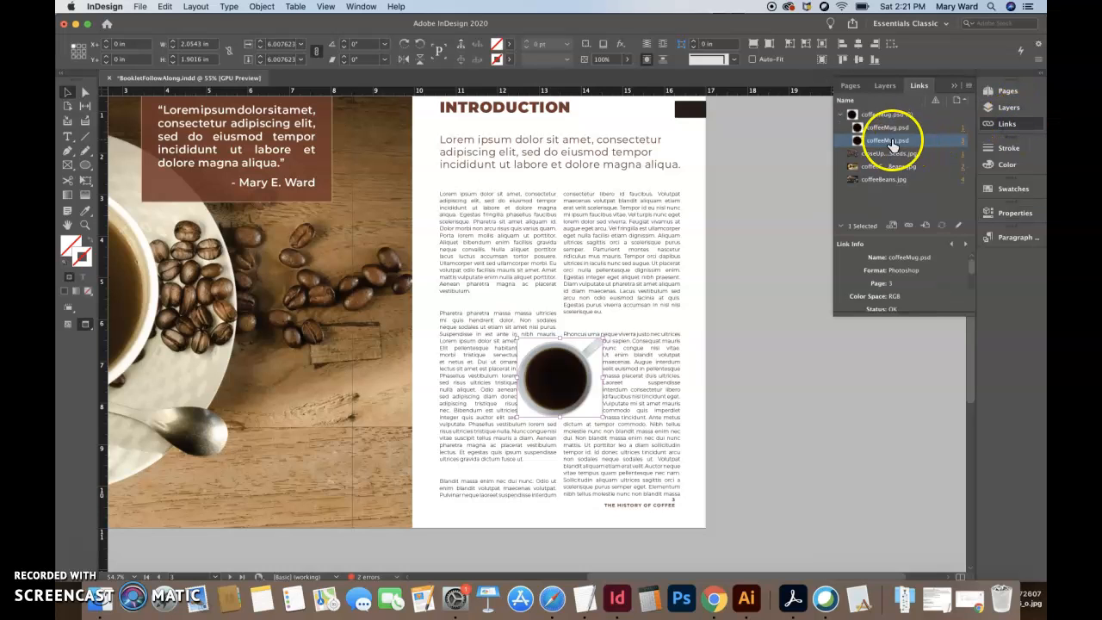
{"action": "left_click", "coordinate": [1014, 213]}
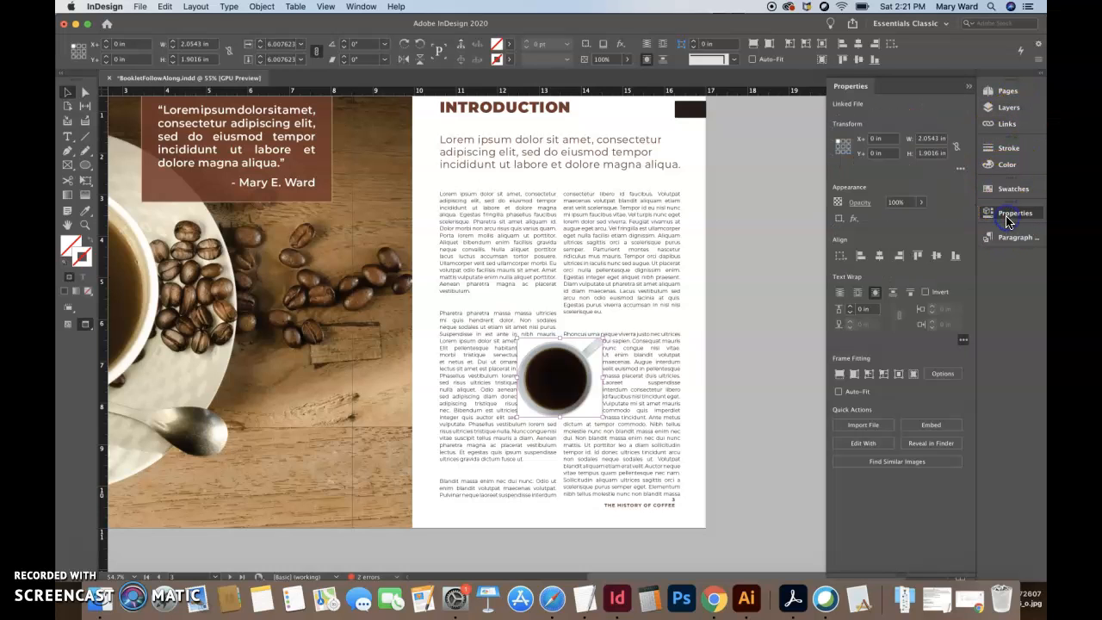
{"action": "left_click", "coordinate": [963, 340]}
{"action": "left_click", "coordinate": [962, 309]}
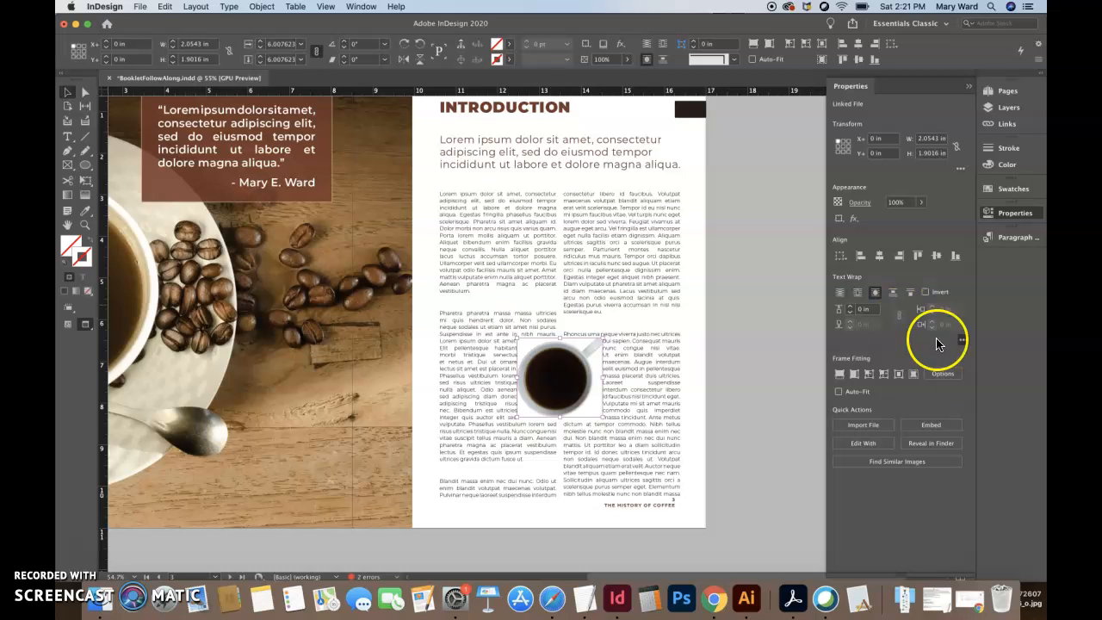
{"action": "left_click", "coordinate": [963, 342]}
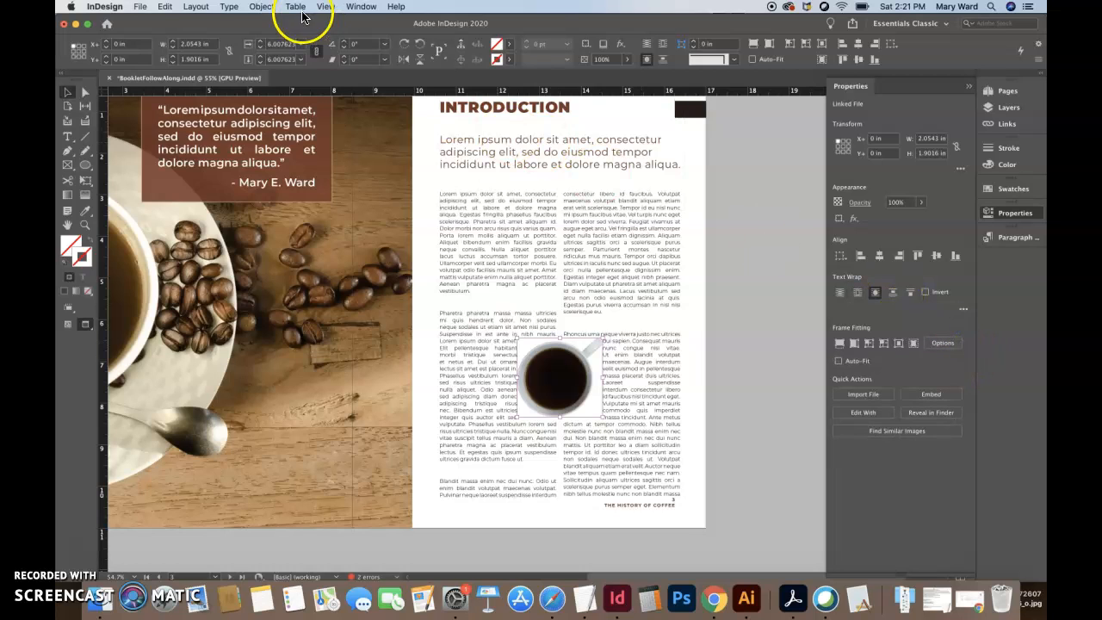
- Show the full Text Wrap settings beside the page and set the mug's contour type to Alpha Channel
{"action": "left_click", "coordinate": [360, 6]}
{"action": "left_click", "coordinate": [384, 275]}
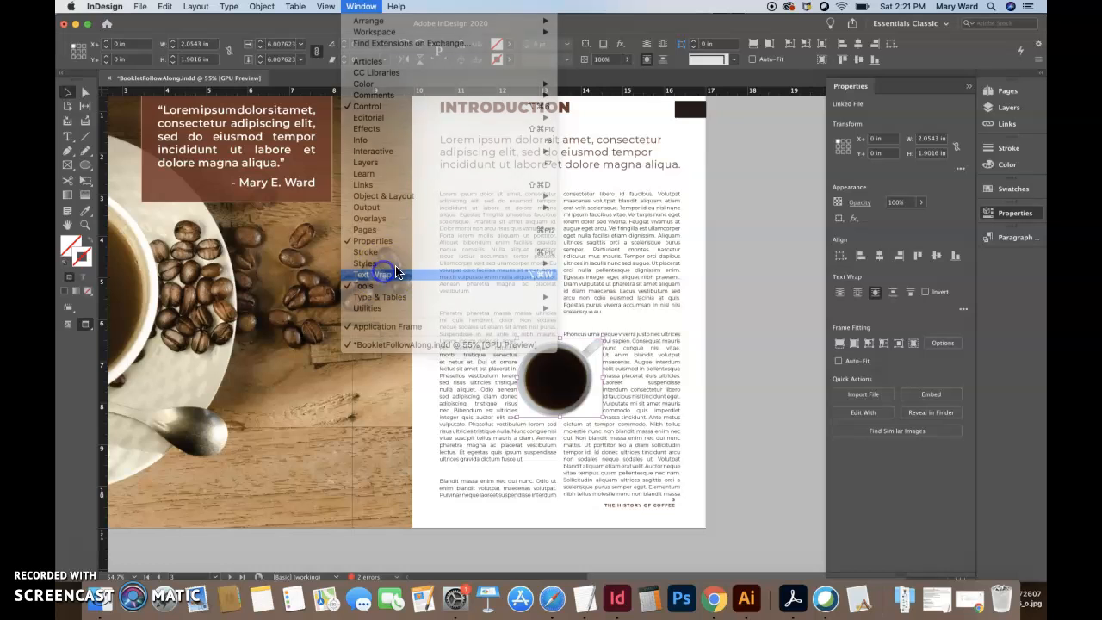
{"action": "left_click_drag", "start_coordinate": [454, 217], "coordinate": [766, 193]}
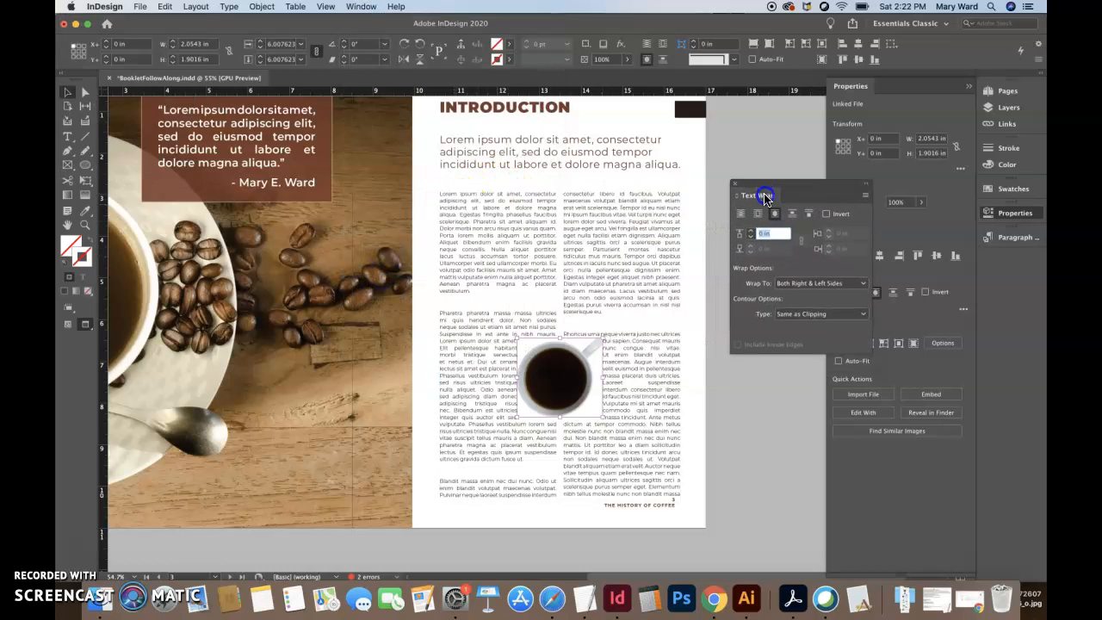
{"action": "left_click", "coordinate": [812, 314]}
{"action": "left_click", "coordinate": [812, 351]}
{"action": "left_click", "coordinate": [543, 345]}
{"action": "left_click_drag", "start_coordinate": [542, 344], "coordinate": [590, 363]}
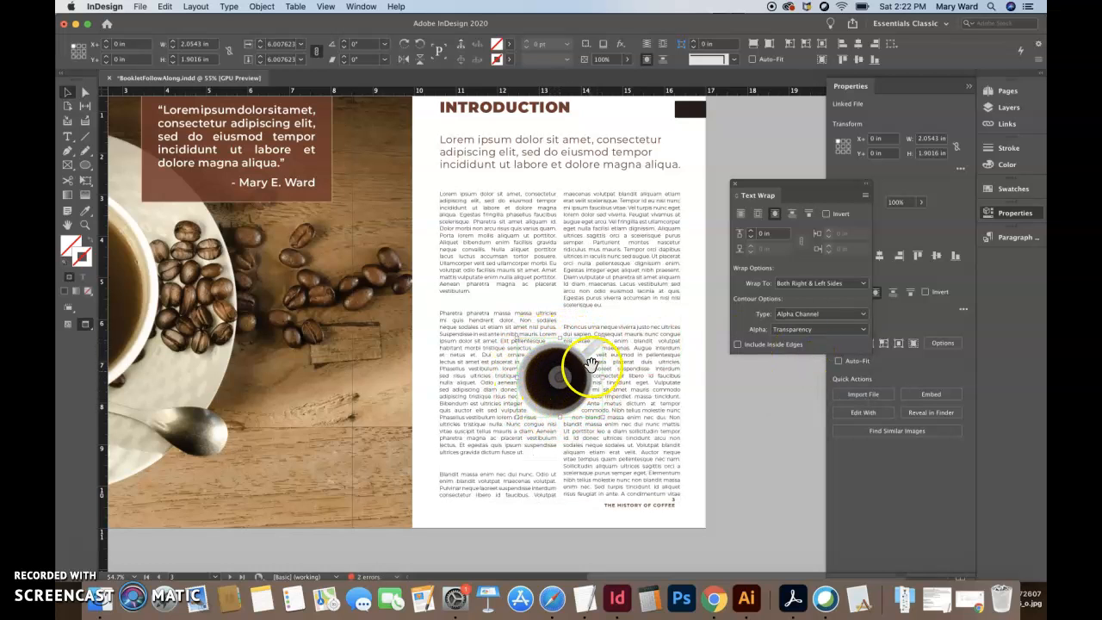
- Set the mug's text wrap offset to 0.125 in and inspect the wrapped text up close
{"action": "left_click", "coordinate": [751, 233]}
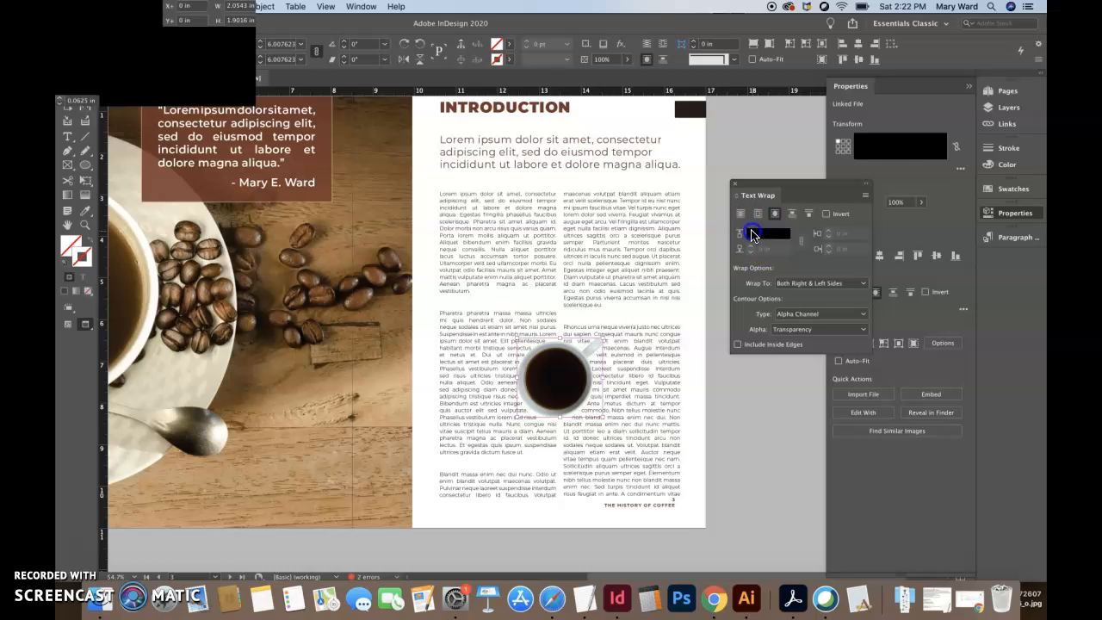
{"action": "left_click", "coordinate": [752, 233]}
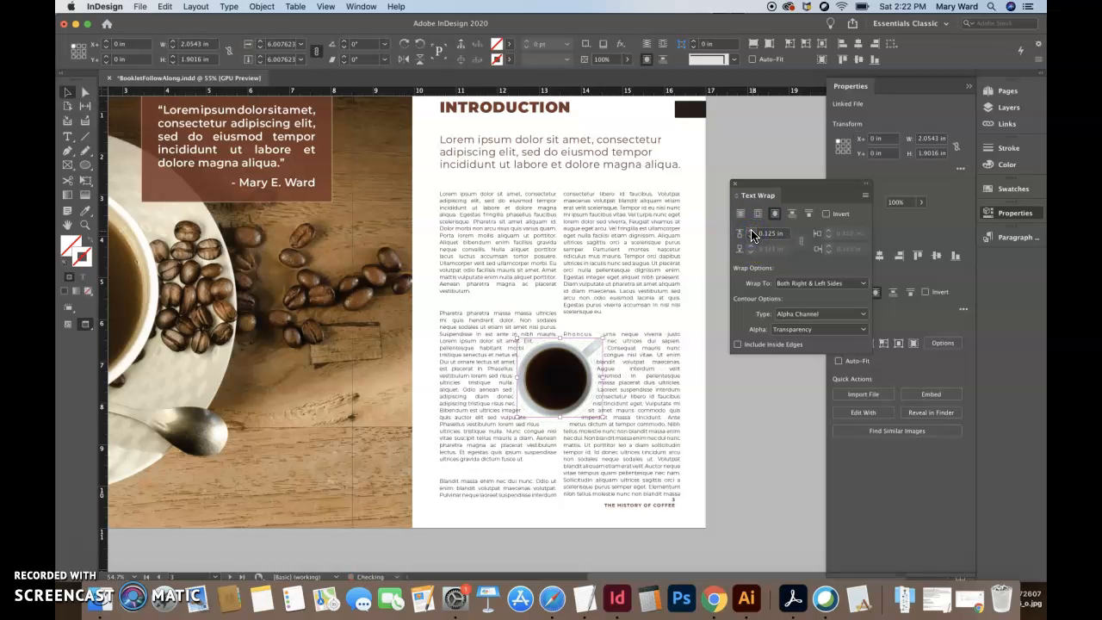
{"action": "key", "text": "super+equal"}
{"action": "key", "text": "super+equal"}
{"action": "key", "text": "super+equal"}
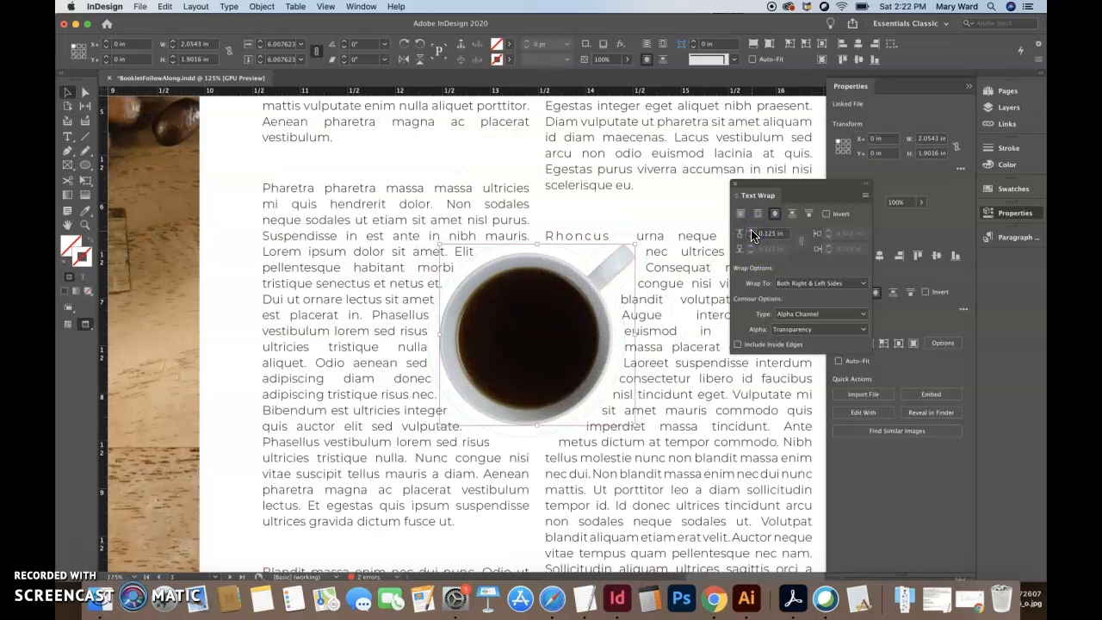
- Nudge the mug image down inside its frame to a vertical offset of about 0.36 in
{"action": "left_click", "coordinate": [507, 344]}
{"action": "left_click_drag", "start_coordinate": [465, 396], "coordinate": [466, 397]}
{"action": "key", "text": "Down"}
{"action": "key", "text": "Right"}
{"action": "key", "text": "Right"}
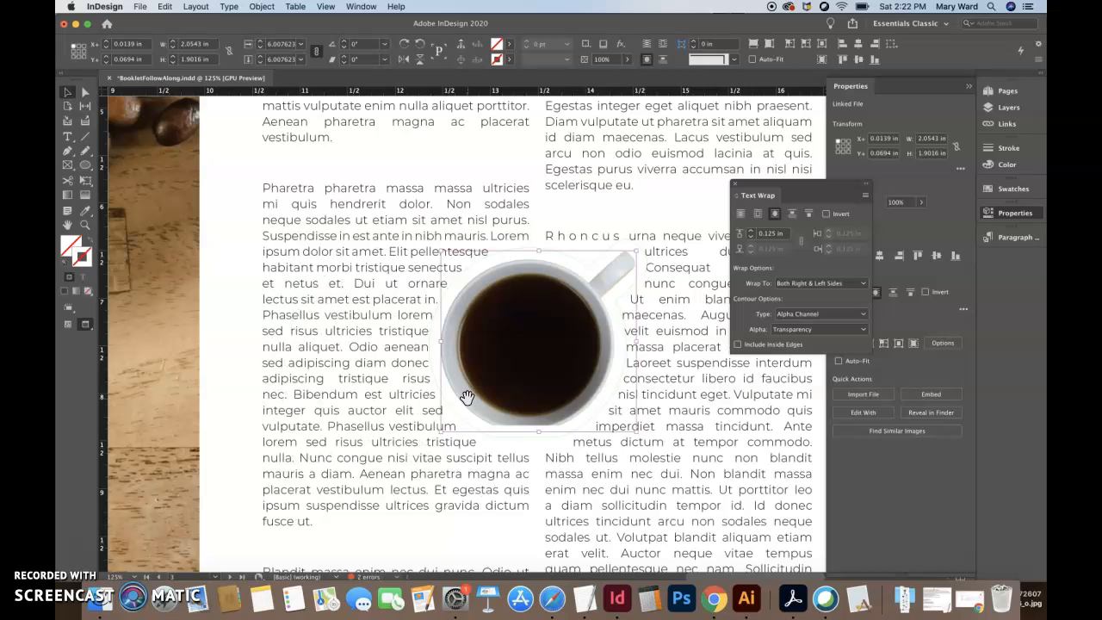
{"action": "key", "text": "shift+Down"}
{"action": "key", "text": "shift+Down"}
{"action": "key", "text": "Down"}
{"action": "key", "text": "Down"}
{"action": "key", "text": "Down"}
{"action": "key", "text": "Down"}
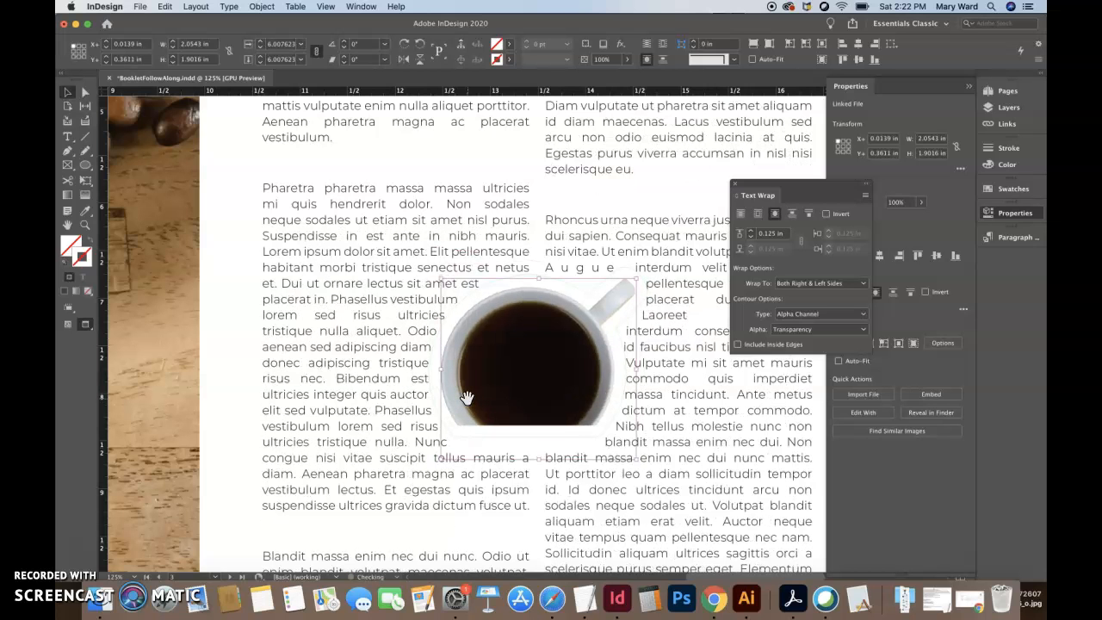
- Nudge the mug image back up inside its frame to a vertical offset of about 0.014 in and deselect it
{"action": "key", "text": "Up"}
{"action": "key", "text": "Up"}
{"action": "key", "text": "Up"}
{"action": "key", "text": "Up"}
{"action": "key", "text": "Up"}
{"action": "key", "text": "Up"}
{"action": "key", "text": "Up"}
{"action": "key", "text": "Up"}
{"action": "key", "text": "Up"}
{"action": "key", "text": "Up"}
{"action": "key", "text": "Up"}
{"action": "key", "text": "Up"}
{"action": "key", "text": "Up"}
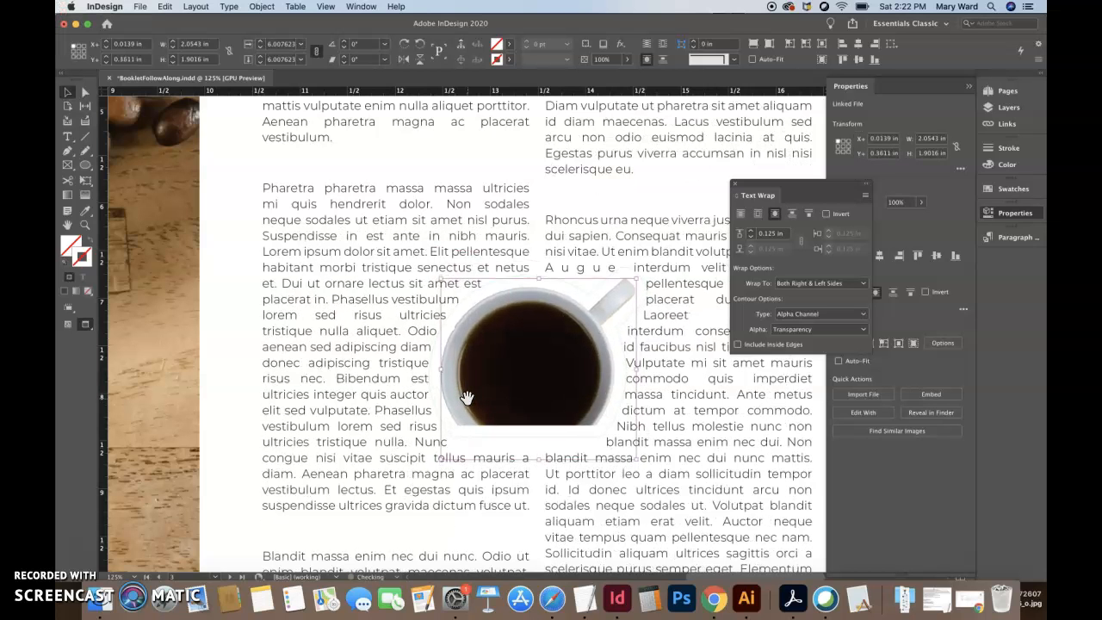
{"action": "key", "text": "Up"}
{"action": "key", "text": "Up"}
{"action": "key", "text": "Up"}
{"action": "key", "text": "Up"}
{"action": "key", "text": "Up"}
{"action": "key", "text": "Up"}
{"action": "key", "text": "Up"}
{"action": "key", "text": "Up"}
{"action": "key", "text": "Up"}
{"action": "key", "text": "Up"}
{"action": "key", "text": "Up"}
{"action": "key", "text": "Up"}
{"action": "key", "text": "Up"}
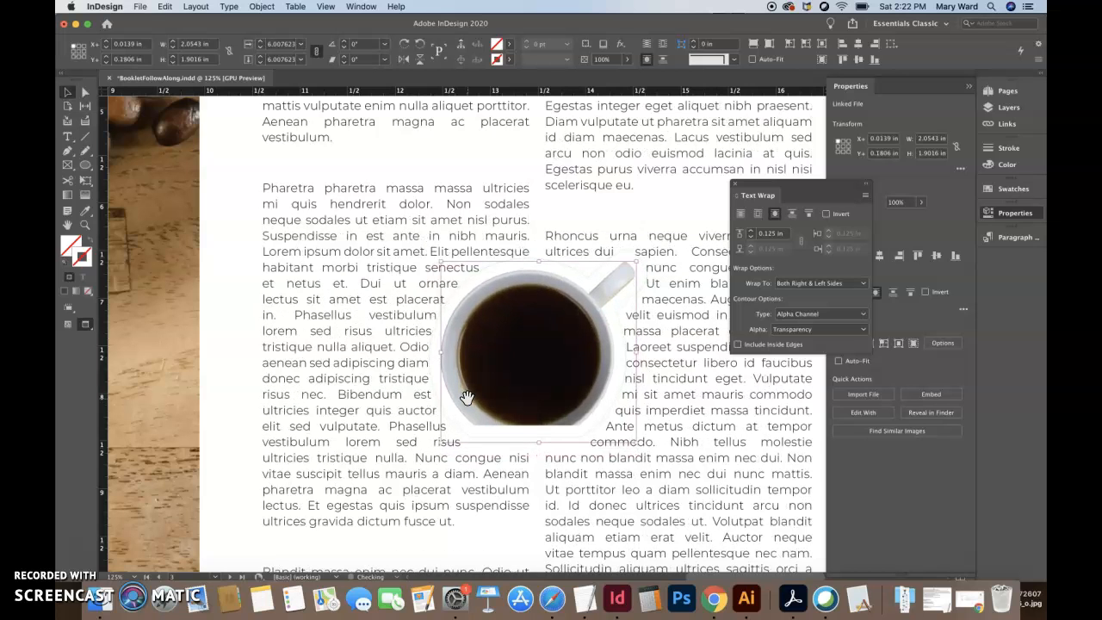
{"action": "key", "text": "Up"}
{"action": "key", "text": "Up"}
{"action": "key", "text": "Up"}
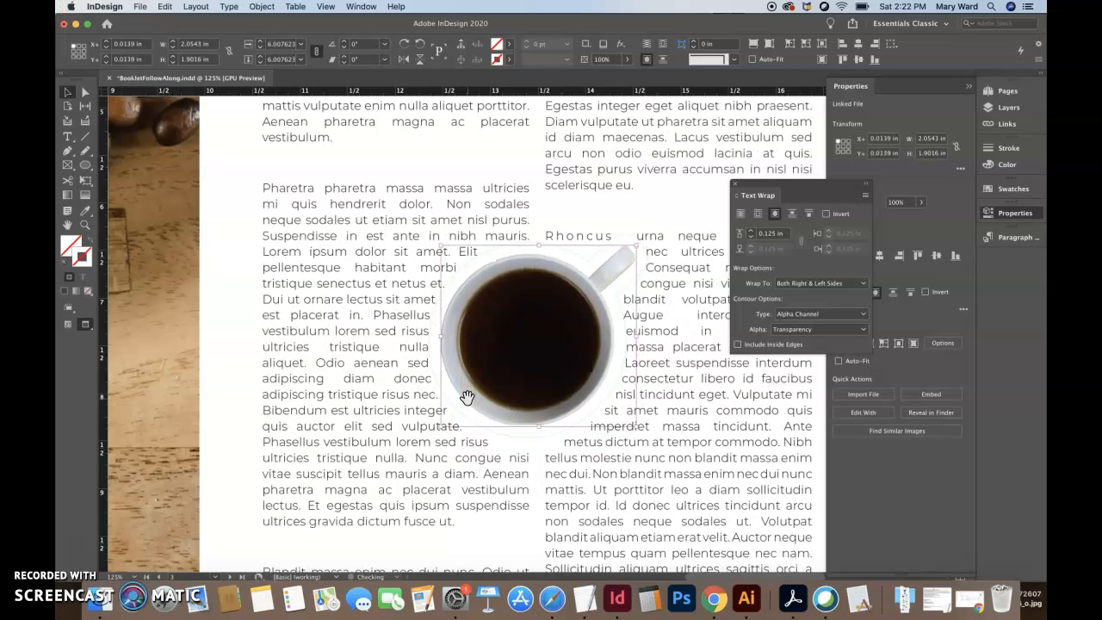
{"action": "left_click", "coordinate": [216, 456]}
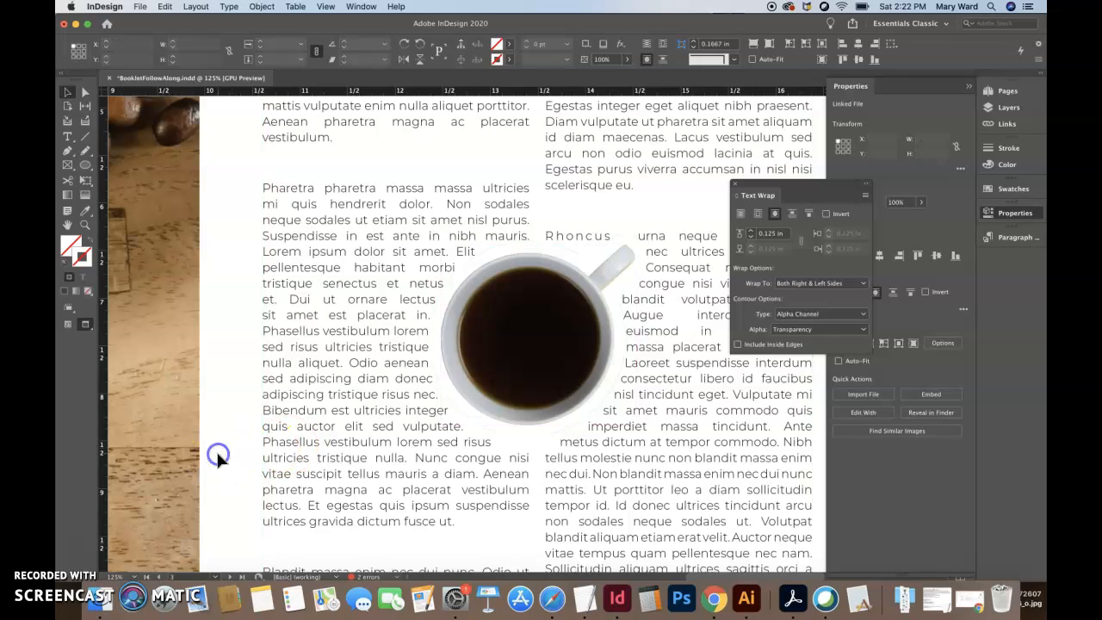
- Move the mug slightly down the page and rotate its frame to about -34.5°
{"action": "left_click_drag", "start_coordinate": [487, 273], "coordinate": [485, 305]}
{"action": "left_click_drag", "start_coordinate": [635, 272], "coordinate": [668, 352]}
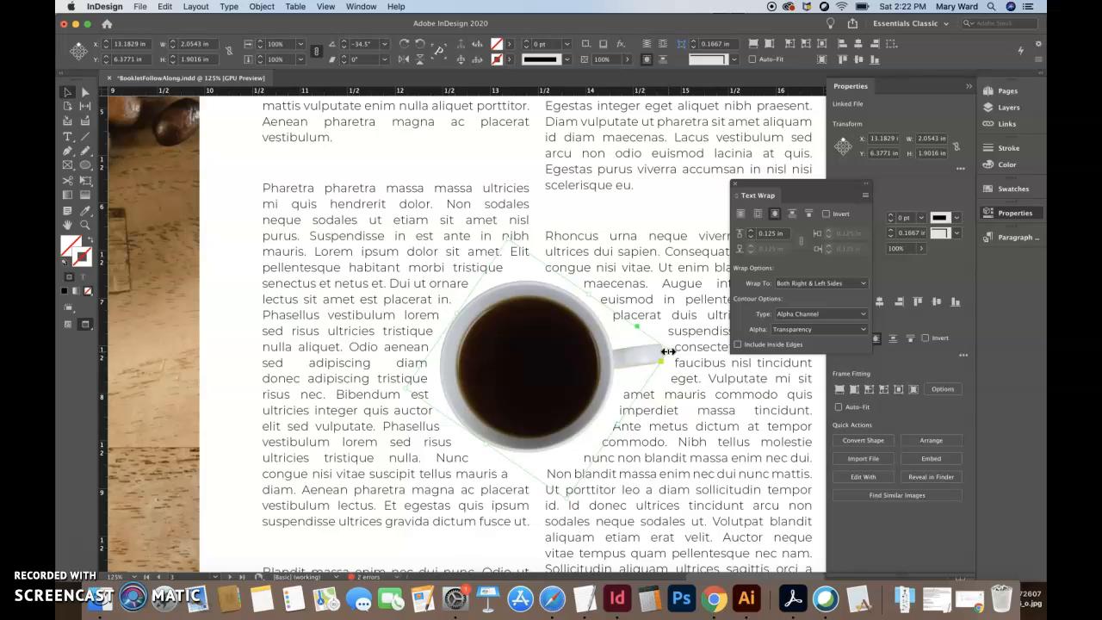
{"action": "key", "text": "super+0"}
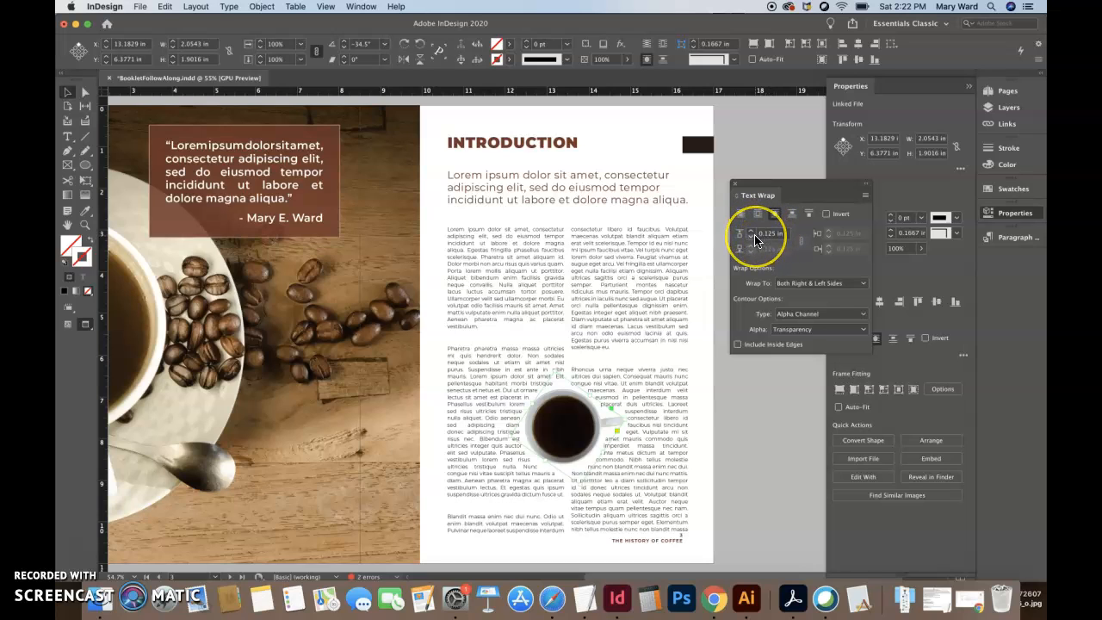
- Increase the rotated mug's text wrap offset to 0.25 in and check the wrap on the whole spread
{"action": "key", "text": "super+equal"}
{"action": "key", "text": "super+equal"}
{"action": "key", "text": "super+equal"}
{"action": "key", "text": "super+equal"}
{"action": "key", "text": "super+equal"}
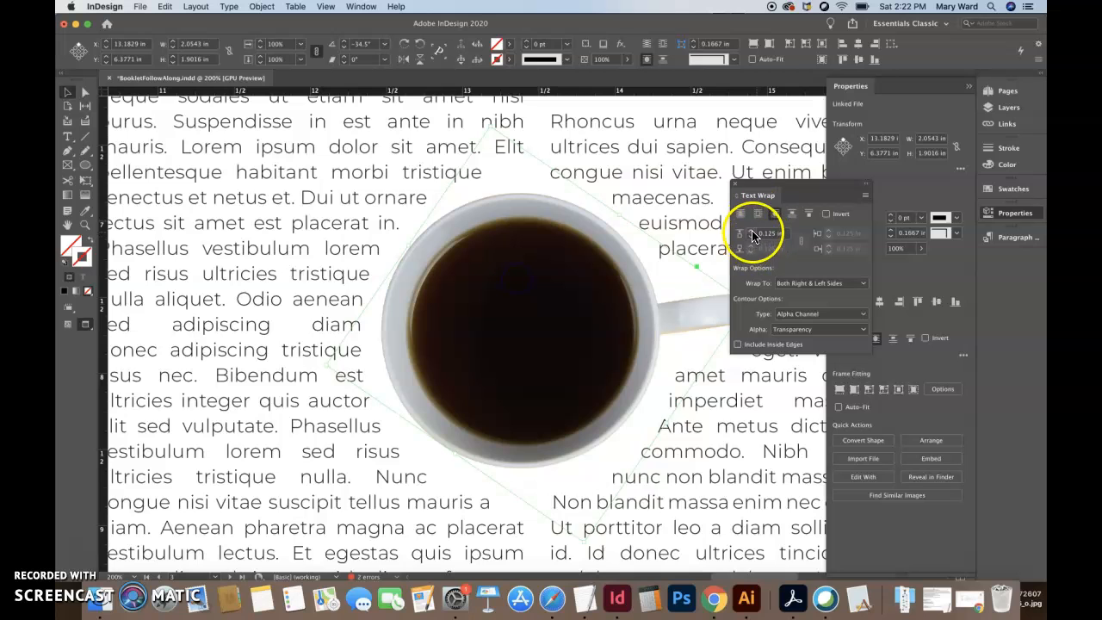
{"action": "left_click", "coordinate": [752, 236]}
{"action": "left_click", "coordinate": [752, 236]}
{"action": "left_click", "coordinate": [78, 100]}
{"action": "left_click", "coordinate": [516, 278]}
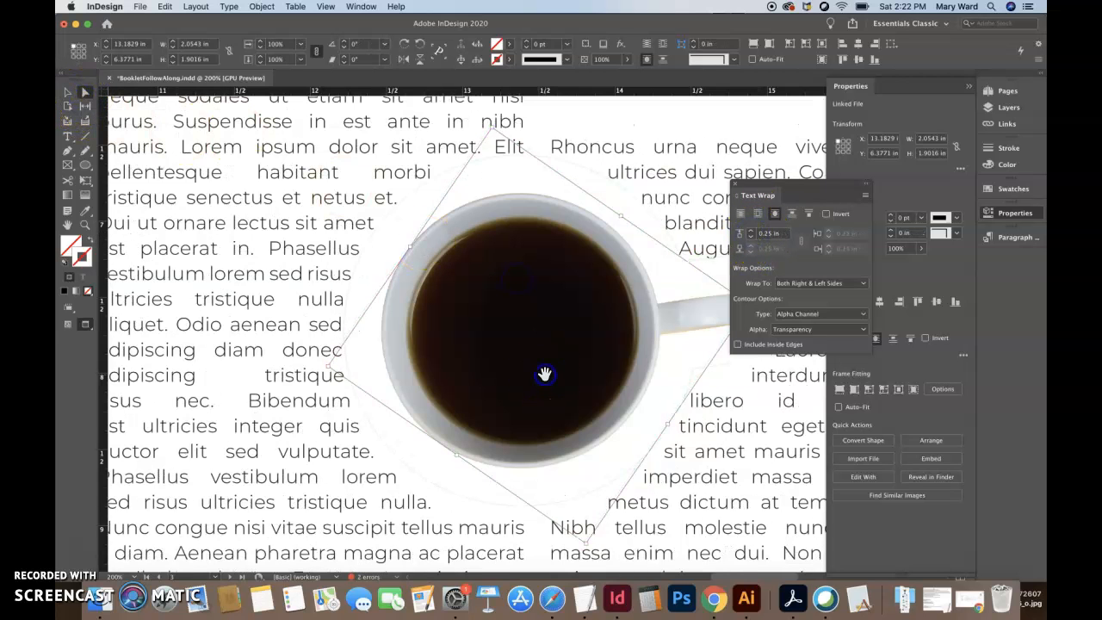
{"action": "left_click", "coordinate": [69, 98]}
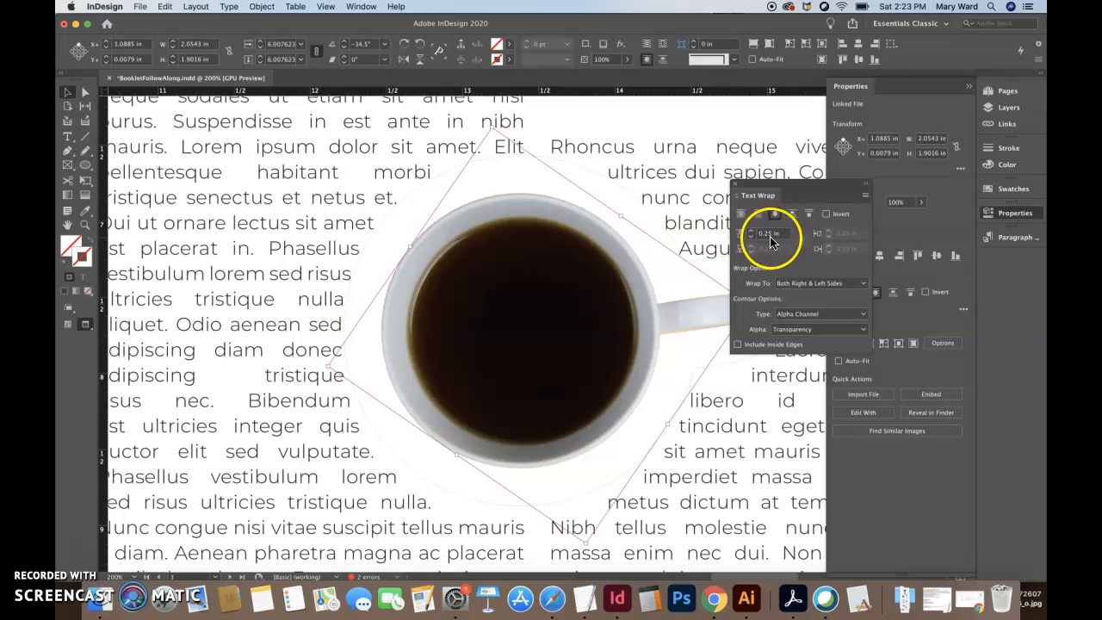
{"action": "key", "text": "super+alt+0"}
{"action": "left_click", "coordinate": [745, 456]}
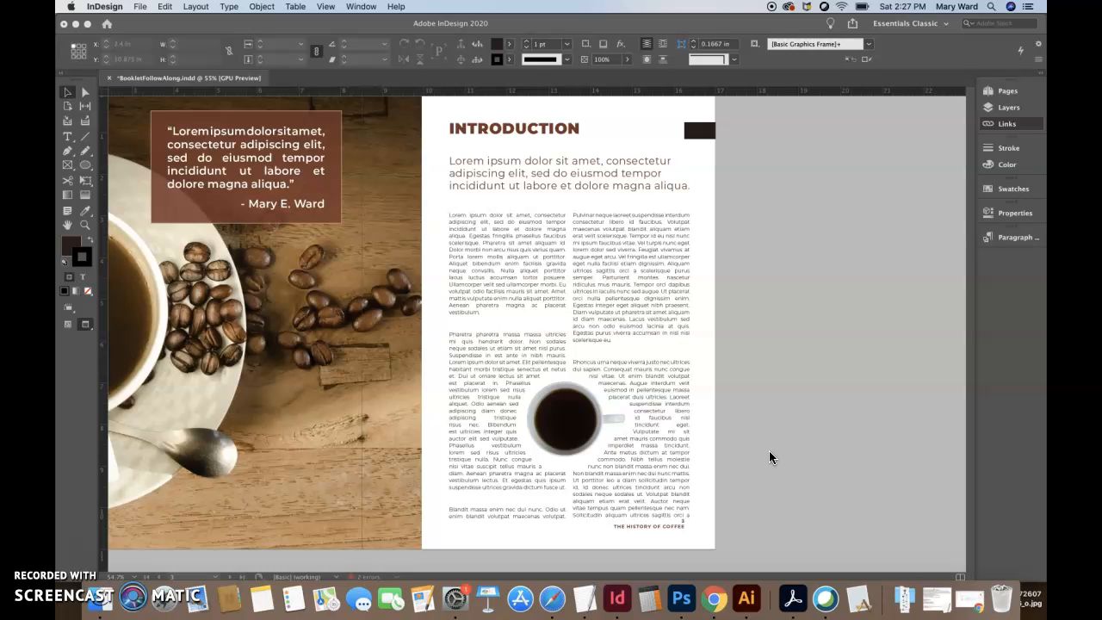
- Extend the two-column body text frame at both its lower and upper edges to a height of about 7.93 in
{"action": "left_click", "coordinate": [818, 452]}
{"action": "left_click", "coordinate": [676, 487]}
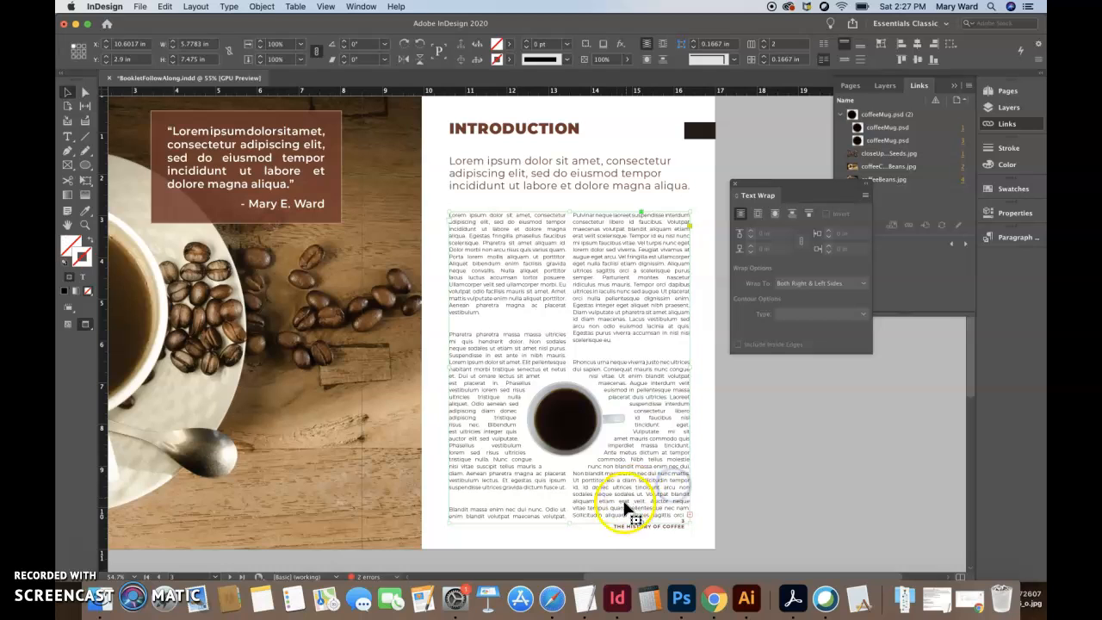
{"action": "left_click_drag", "start_coordinate": [568, 525], "coordinate": [568, 533]}
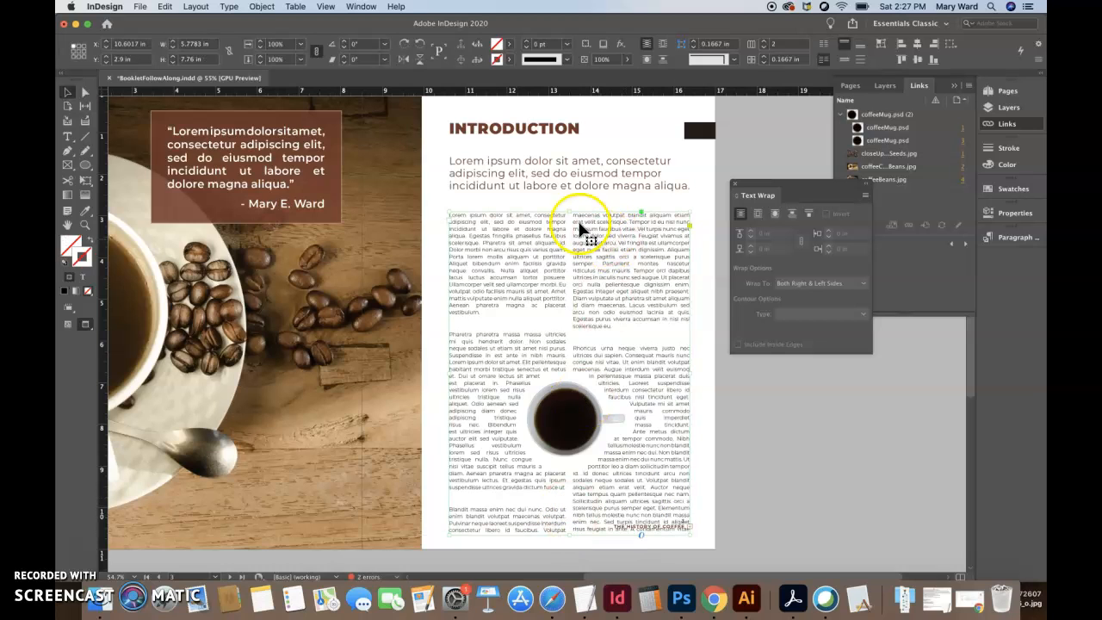
{"action": "left_click_drag", "start_coordinate": [570, 211], "coordinate": [570, 205]}
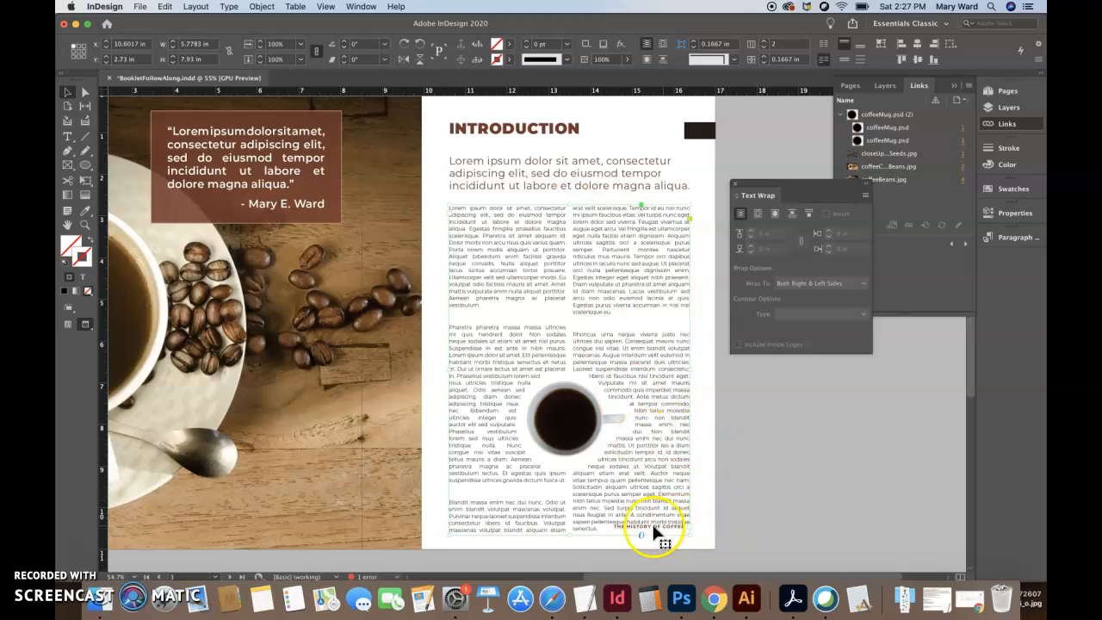
- Move the body text frame and the mug up together until the text frame sits at about Y 2.45 in
{"action": "left_click", "coordinate": [736, 473]}
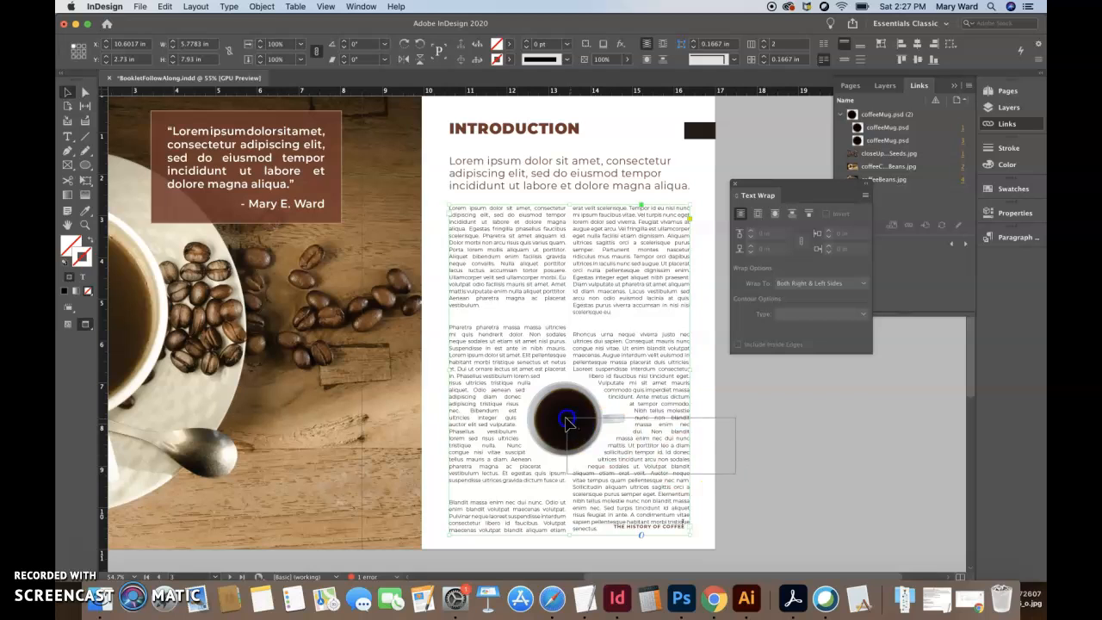
{"action": "left_click", "coordinate": [568, 421]}
{"action": "key", "text": "Up"}
{"action": "key", "text": "Up"}
{"action": "key", "text": "Up"}
{"action": "key", "text": "Up"}
{"action": "key", "text": "Up"}
{"action": "key", "text": "Up"}
{"action": "key", "text": "Up"}
{"action": "key", "text": "Up"}
{"action": "key", "text": "Up"}
{"action": "key", "text": "Up"}
{"action": "key", "text": "Up"}
{"action": "key", "text": "Up"}
{"action": "key", "text": "Up"}
{"action": "key", "text": "Up"}
{"action": "key", "text": "Up"}
{"action": "key", "text": "Up"}
{"action": "key", "text": "Up"}
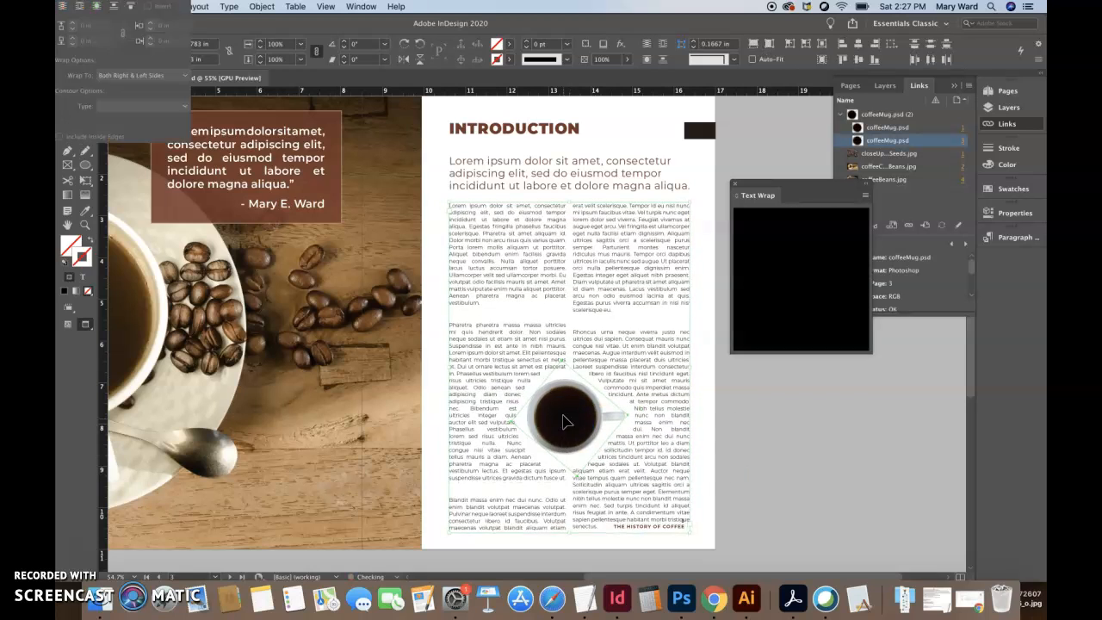
{"action": "key", "text": "Up"}
{"action": "key", "text": "Up"}
{"action": "key", "text": "Up"}
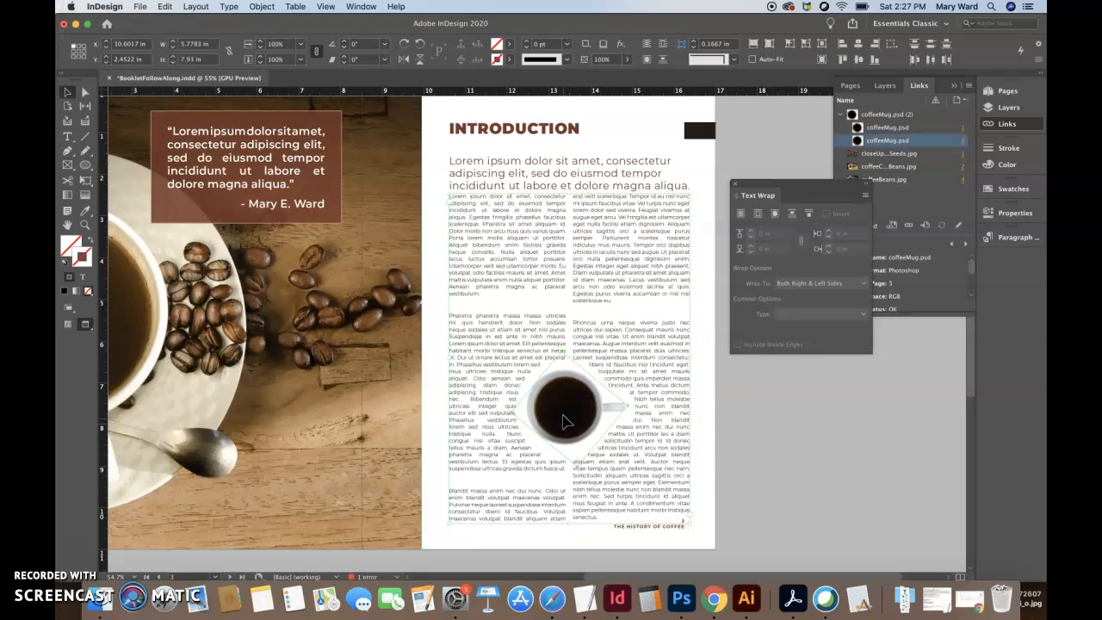
- Move the Introduction heading frame up to Y 0.4 in, clear of the body text
{"action": "left_click", "coordinate": [556, 174]}
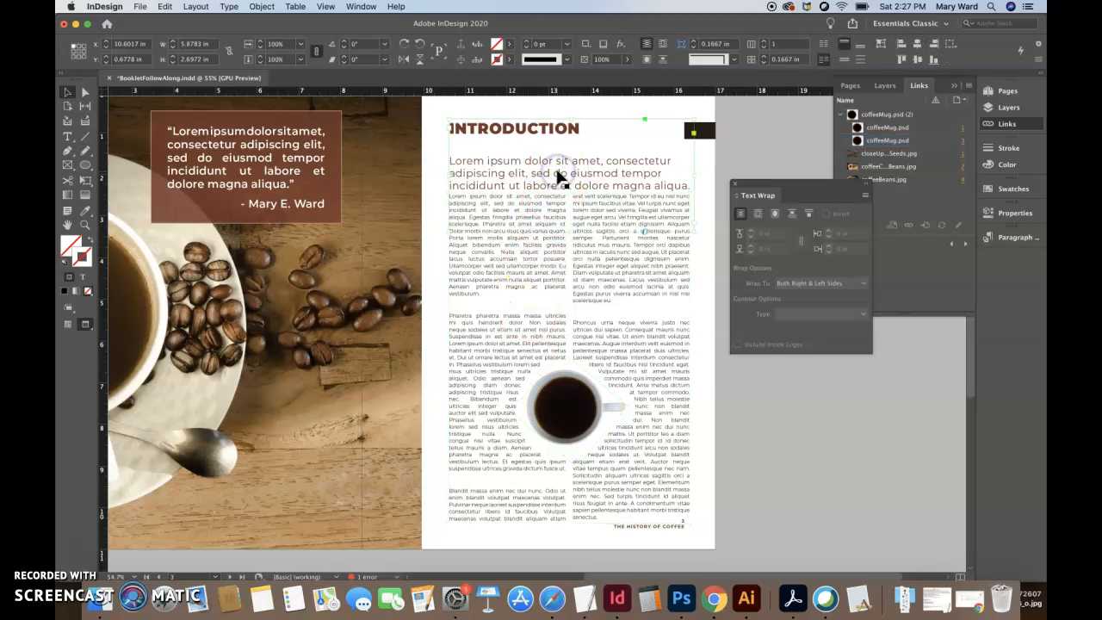
{"action": "key", "text": "Up"}
{"action": "key", "text": "Up"}
{"action": "key", "text": "Up"}
{"action": "key", "text": "Up"}
{"action": "key", "text": "Up"}
{"action": "key", "text": "Up"}
{"action": "key", "text": "Up"}
{"action": "key", "text": "Up"}
{"action": "key", "text": "Up"}
{"action": "key", "text": "Up"}
{"action": "key", "text": "Up"}
{"action": "key", "text": "Up"}
{"action": "key", "text": "Up"}
{"action": "key", "text": "Up"}
{"action": "key", "text": "Up"}
{"action": "key", "text": "Up"}
{"action": "key", "text": "Up"}
{"action": "key", "text": "Up"}
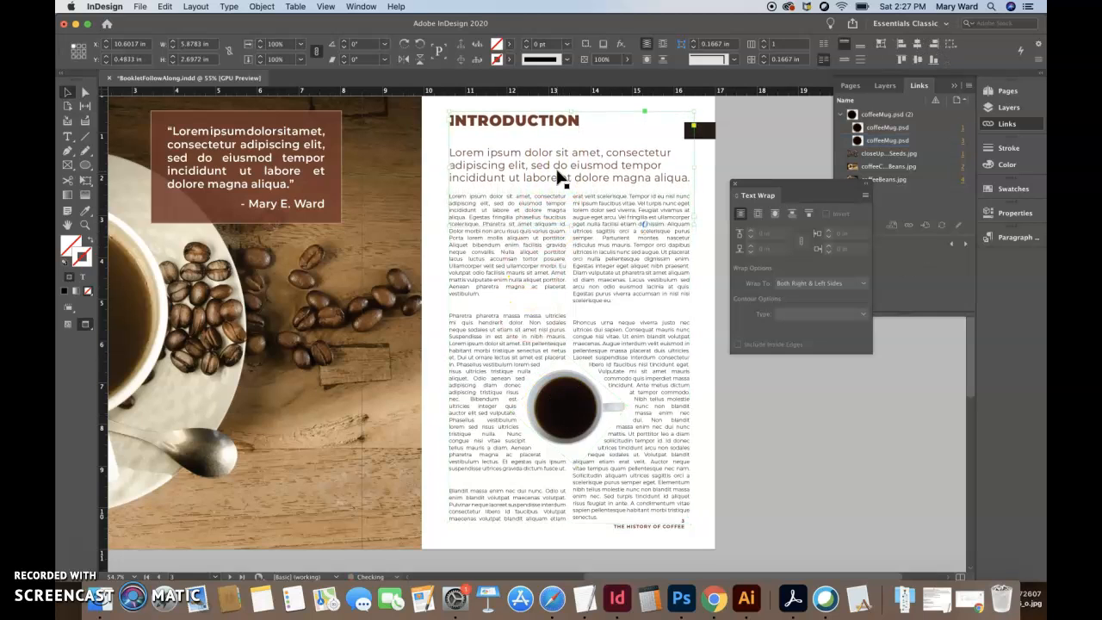
{"action": "key", "text": "Up"}
{"action": "key", "text": "Up"}
{"action": "key", "text": "Up"}
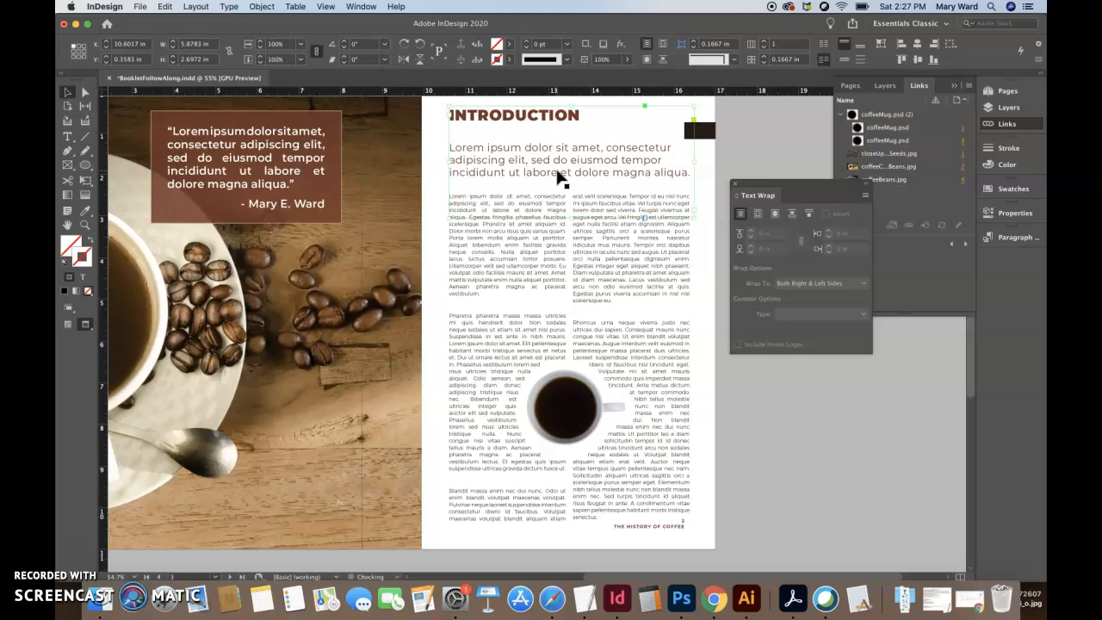
{"action": "scroll", "coordinate": [557, 175], "scroll_direction": "up", "scroll_amount": 1}
{"action": "key", "text": "Down"}
{"action": "key", "text": "Down"}
{"action": "key", "text": "Down"}
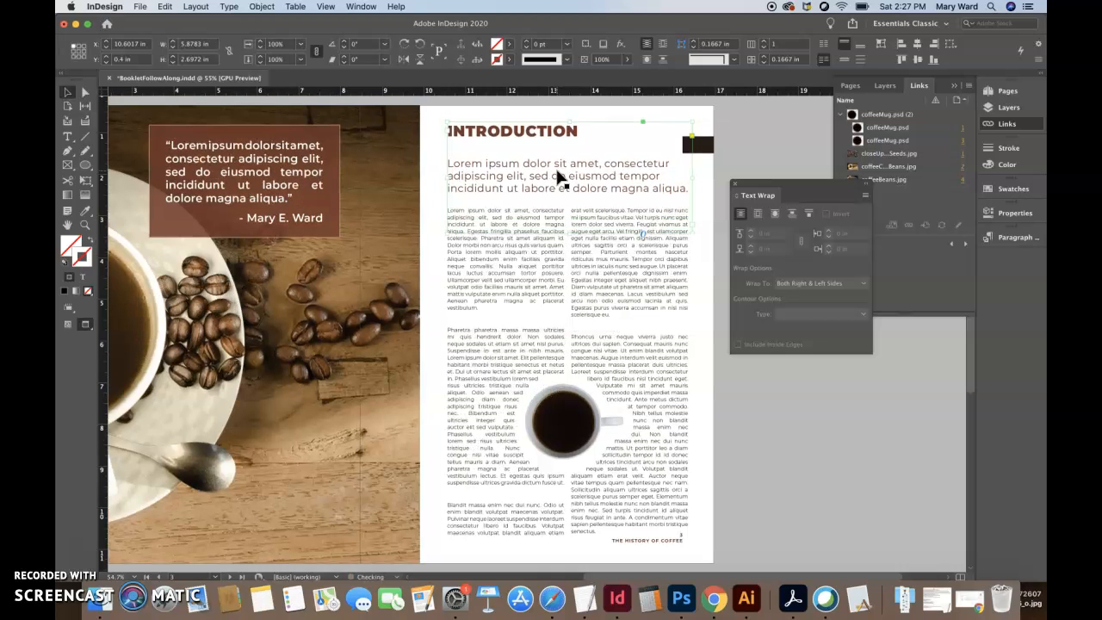
- Remove the empty line between the Introduction heading and the intro paragraph
{"action": "triple_click", "coordinate": [547, 167]}
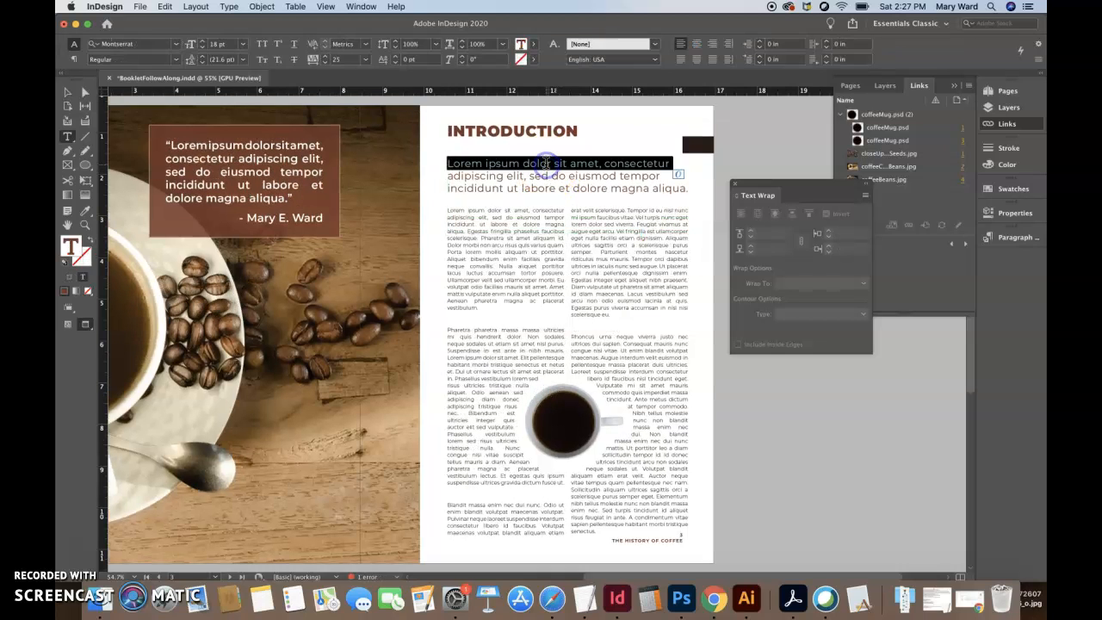
{"action": "left_click", "coordinate": [449, 161]}
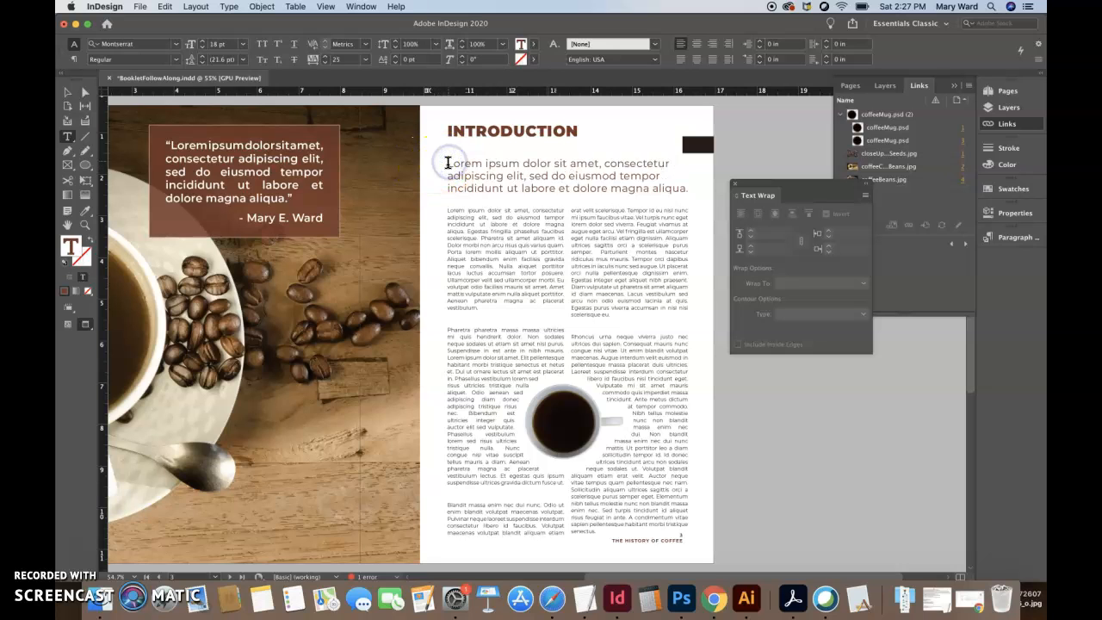
{"action": "key", "text": "BackSpace"}
- Increase the leading of the intro paragraph's first line to 35 pt
{"action": "triple_click", "coordinate": [470, 146]}
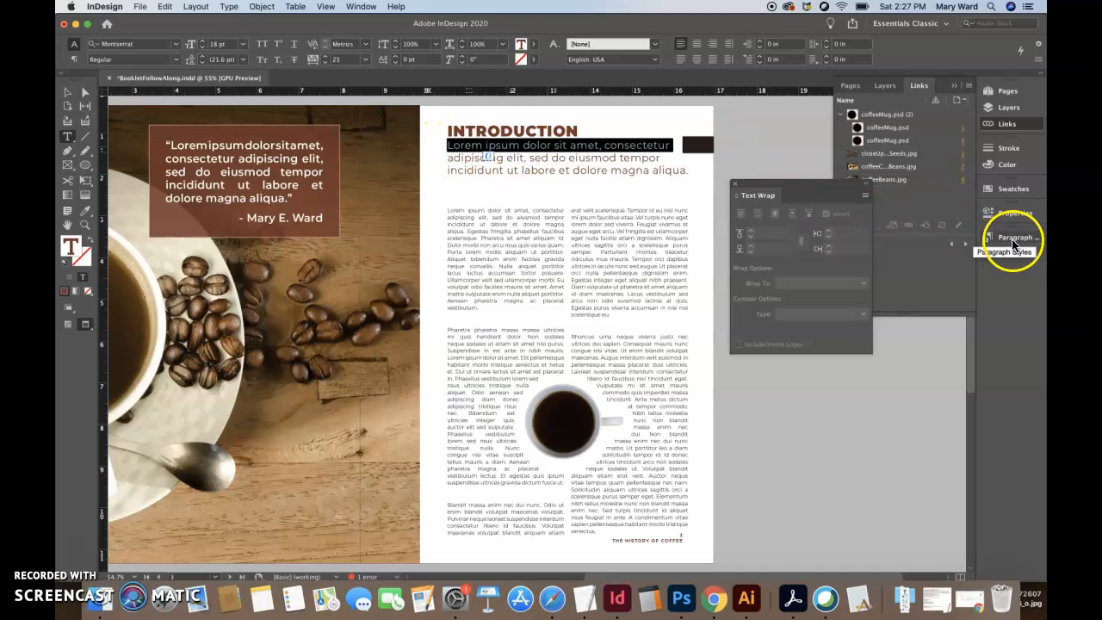
{"action": "left_click", "coordinate": [1012, 216]}
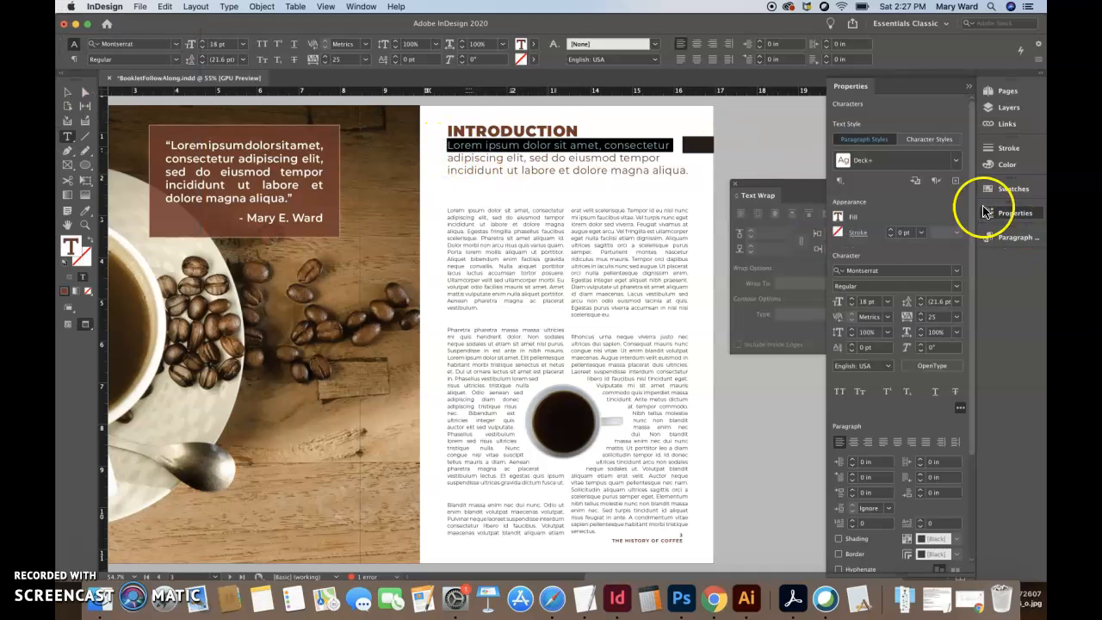
{"action": "left_click", "coordinate": [922, 299]}
{"action": "left_click", "coordinate": [921, 299]}
{"action": "left_click", "coordinate": [921, 299]}
{"action": "left_click", "coordinate": [922, 299]}
{"action": "left_click", "coordinate": [921, 299]}
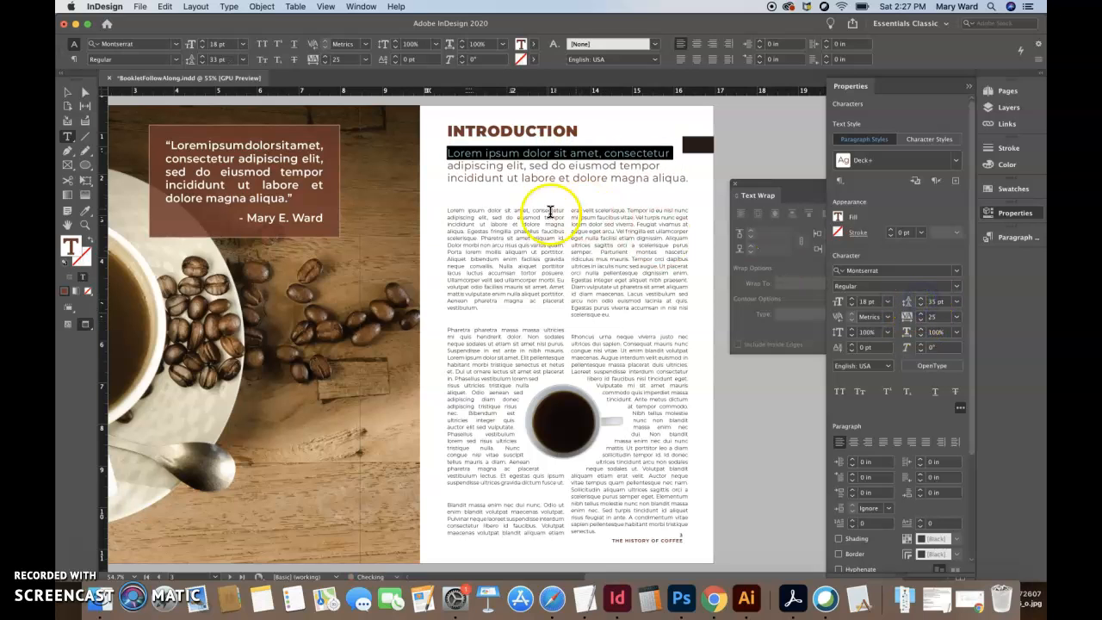
- Lower the Introduction heading frame to Y 0.525 in and deselect it
{"action": "left_click", "coordinate": [68, 93]}
{"action": "left_click", "coordinate": [763, 155]}
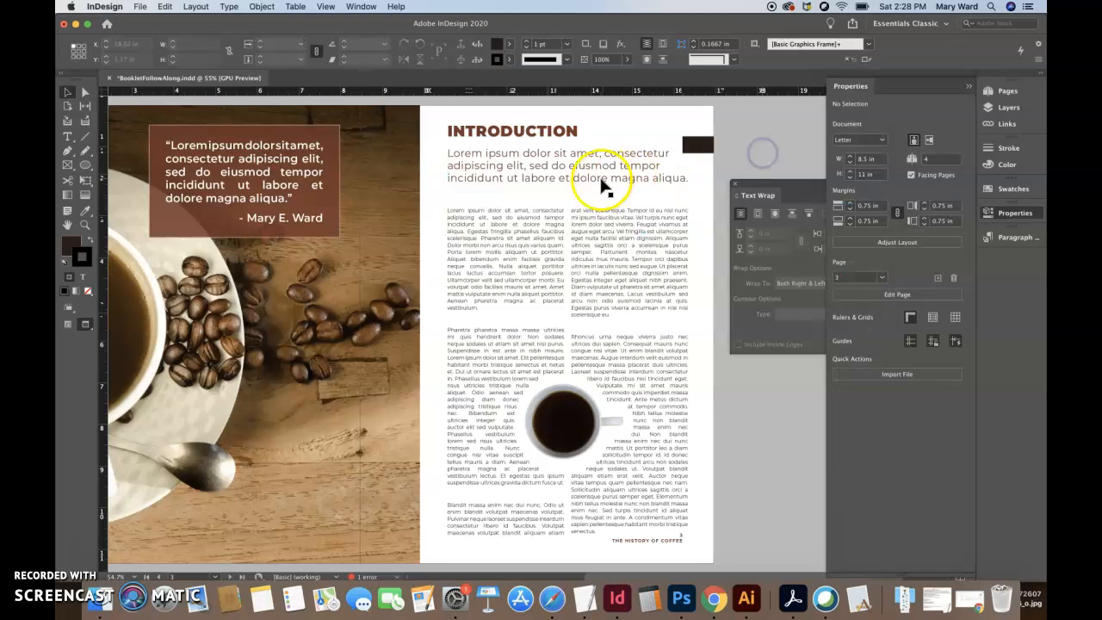
{"action": "left_click_drag", "start_coordinate": [599, 180], "coordinate": [600, 185]}
{"action": "key", "text": "Down"}
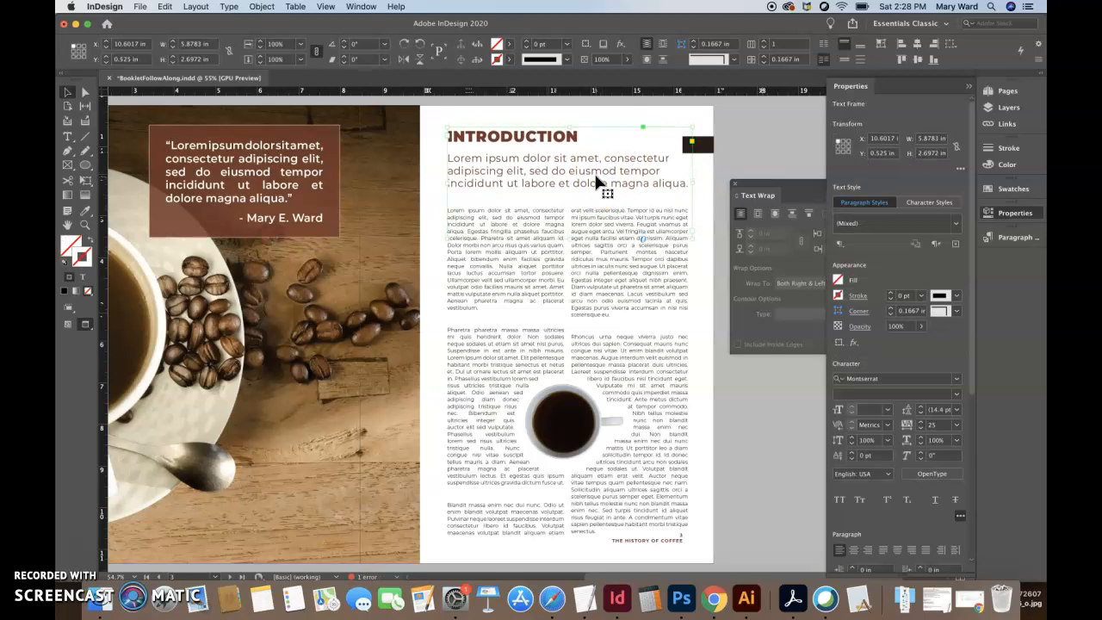
{"action": "left_click", "coordinate": [765, 165]}
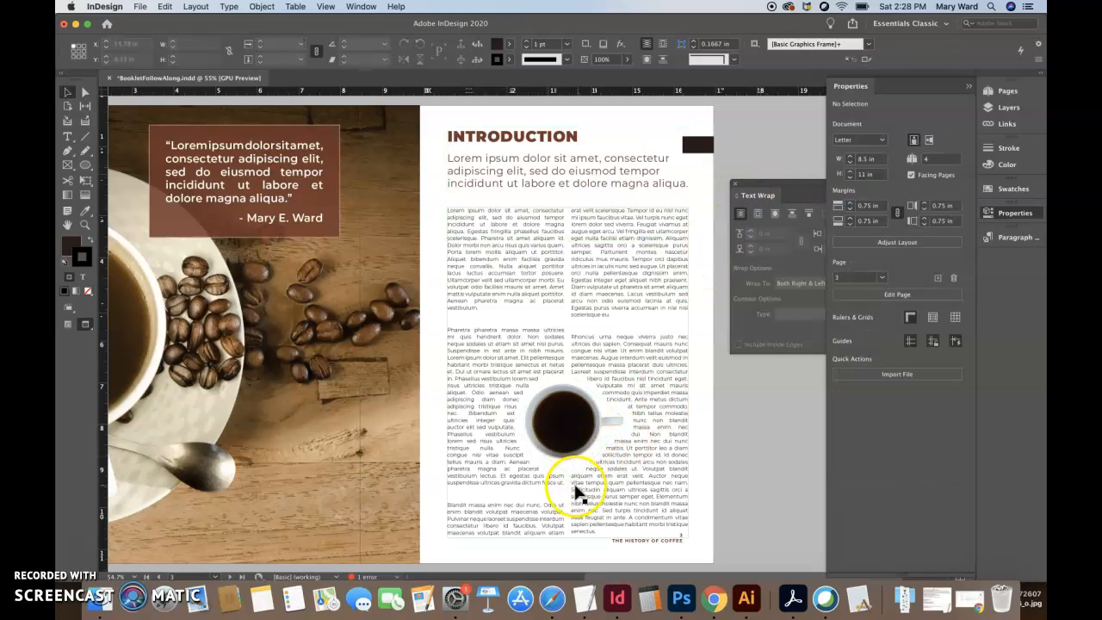
- Extend the body text frame's lower edge slightly further down the page and deselect it
{"action": "left_click", "coordinate": [561, 527]}
{"action": "left_click_drag", "start_coordinate": [565, 537], "coordinate": [565, 546]}
{"action": "left_click", "coordinate": [737, 503]}
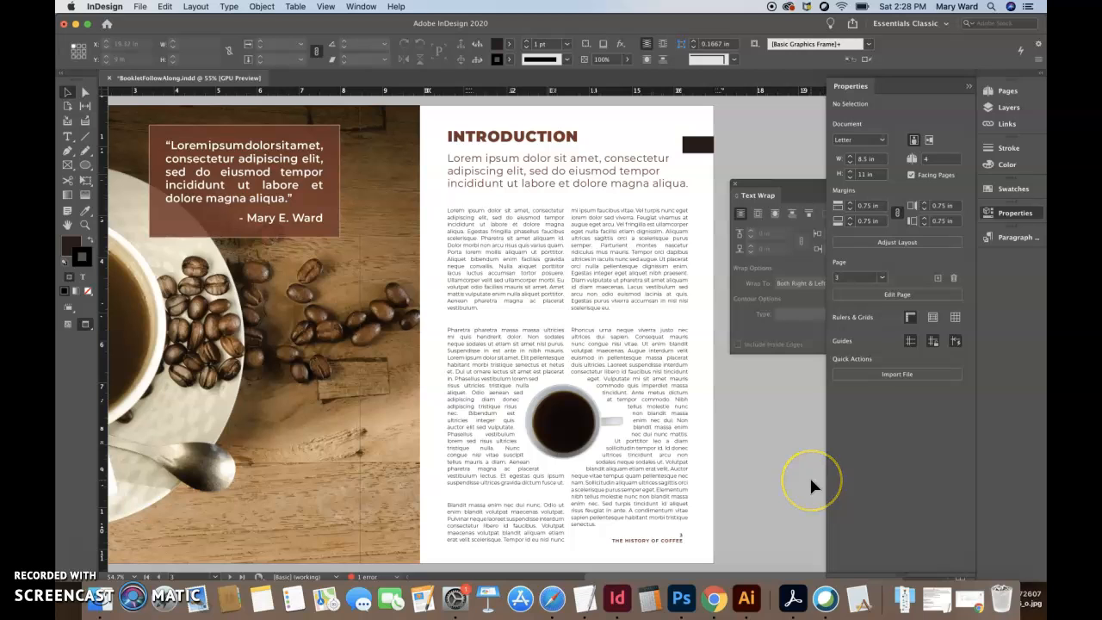
- Close the Text Wrap settings and review all the booklet's pages at a reduced size
{"action": "key", "text": "super+minus"}
{"action": "key", "text": "super+minus"}
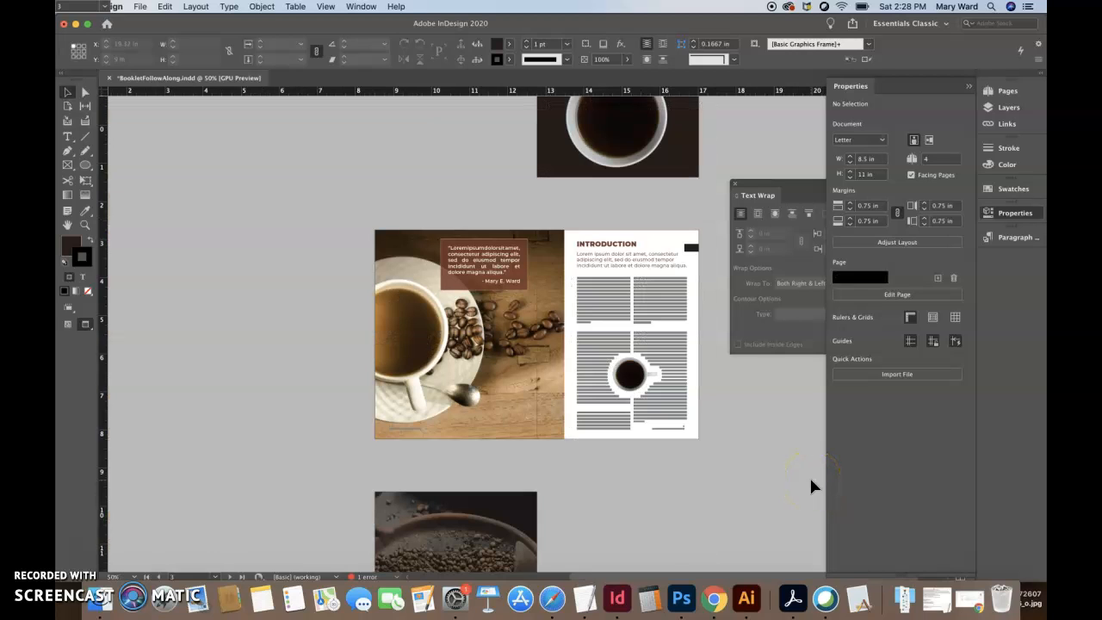
{"action": "left_click", "coordinate": [734, 183]}
{"action": "scroll", "coordinate": [736, 321], "scroll_direction": "up", "scroll_amount": 3}
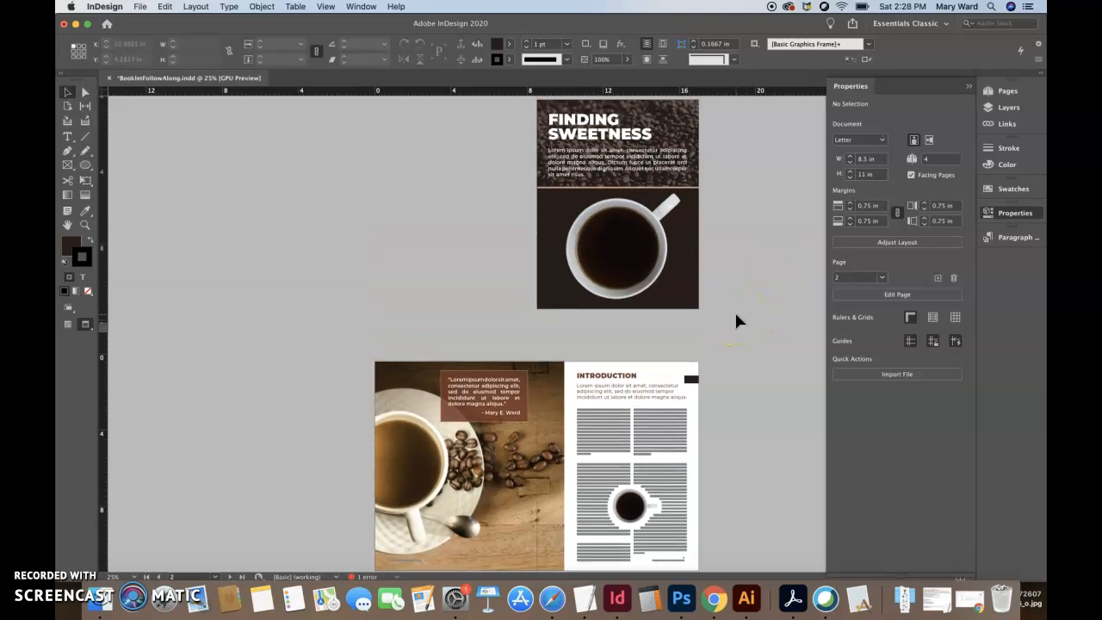
{"action": "scroll", "coordinate": [736, 321], "scroll_direction": "down", "scroll_amount": 7}
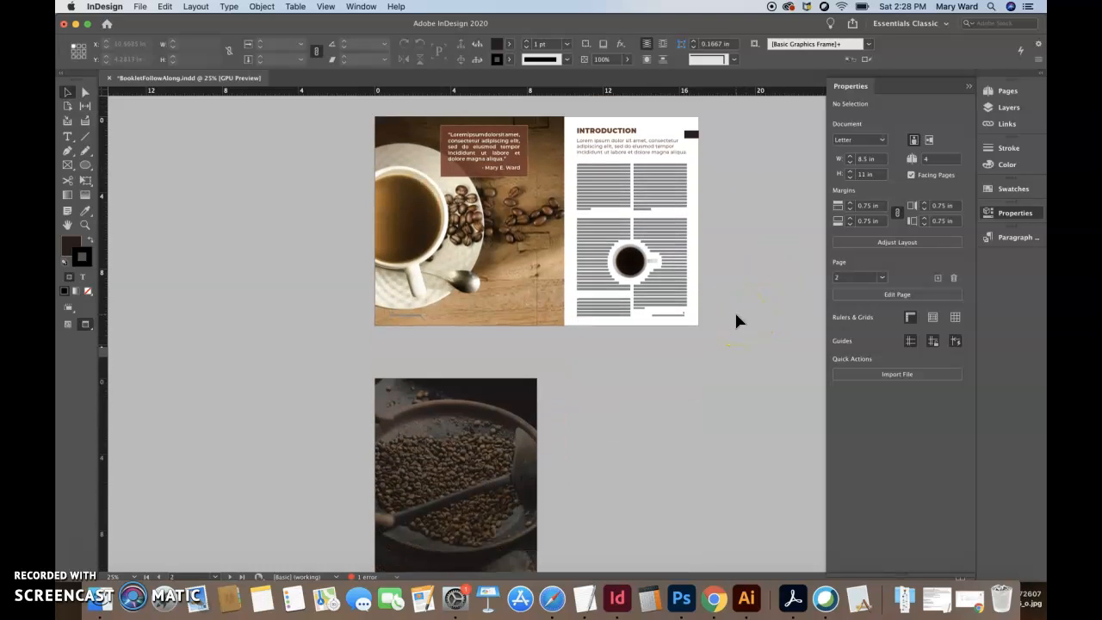
{"action": "scroll", "coordinate": [455, 499], "scroll_direction": "down", "scroll_amount": 2}
{"action": "scroll", "coordinate": [455, 503], "scroll_direction": "up", "scroll_amount": 8}
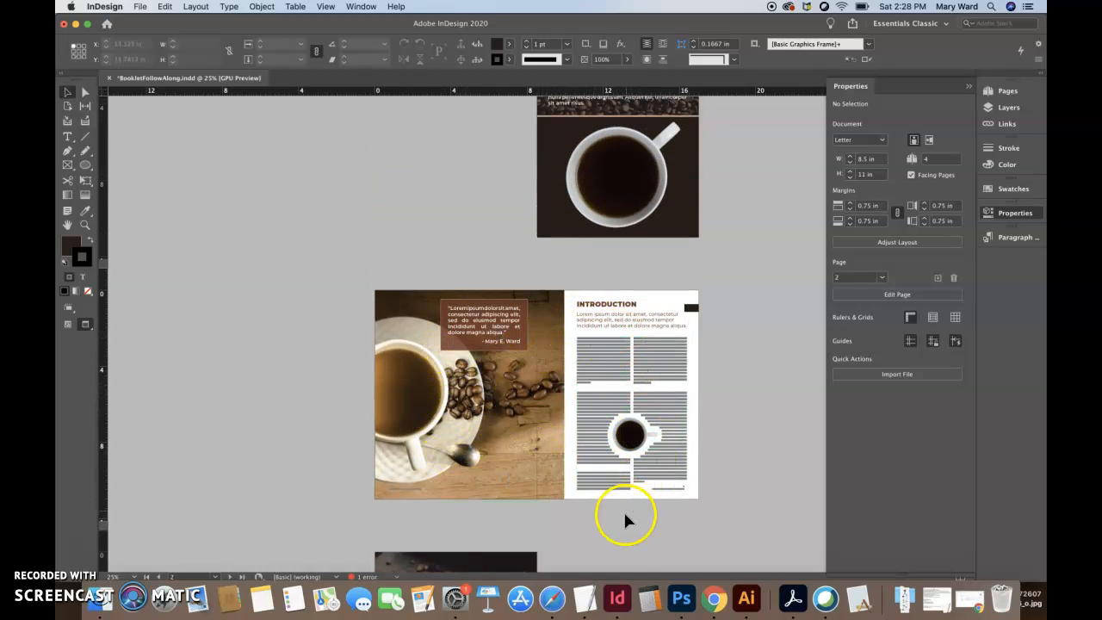
- Save the booklet document
{"action": "left_click", "coordinate": [77, 559]}
{"action": "left_click", "coordinate": [150, 79]}
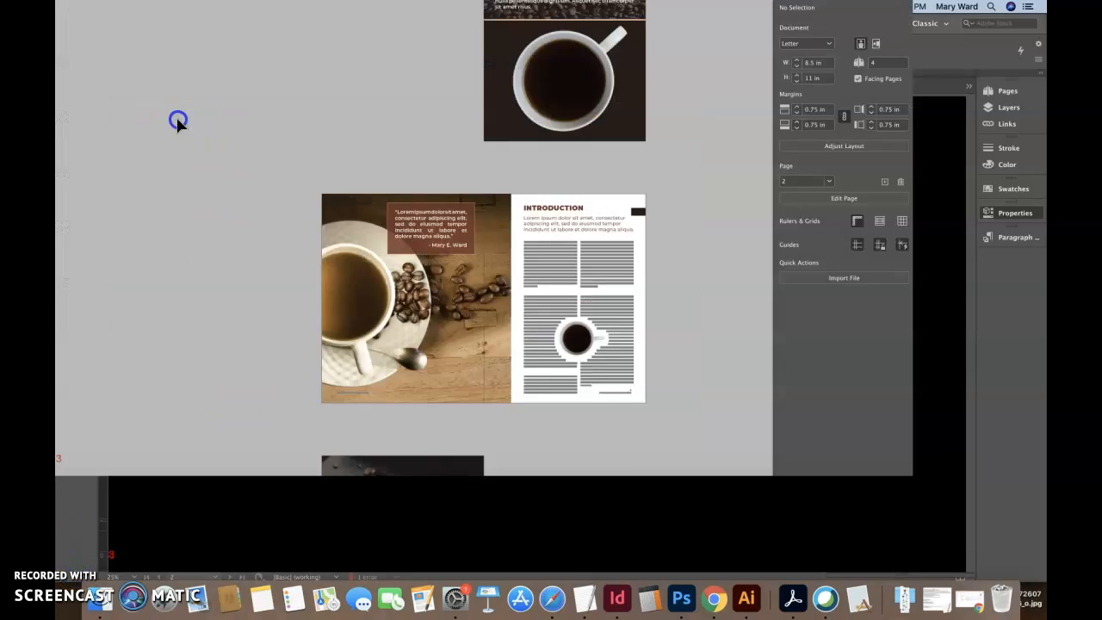
{"action": "left_click", "coordinate": [139, 7]}
{"action": "left_click", "coordinate": [140, 7]}
{"action": "left_click", "coordinate": [139, 7]}
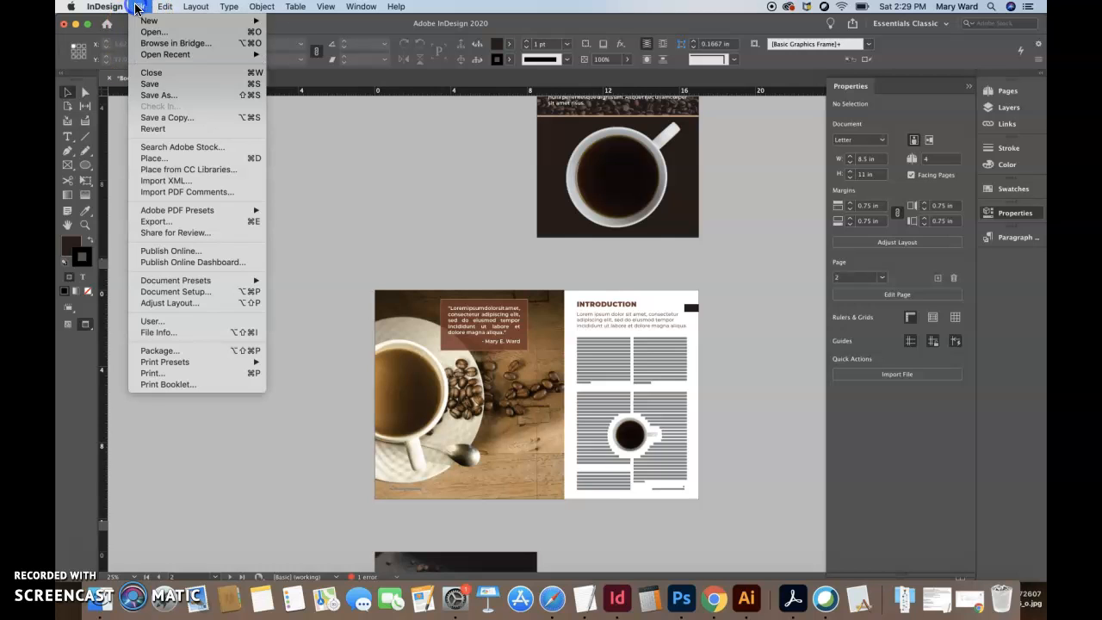
{"action": "left_click", "coordinate": [150, 84]}
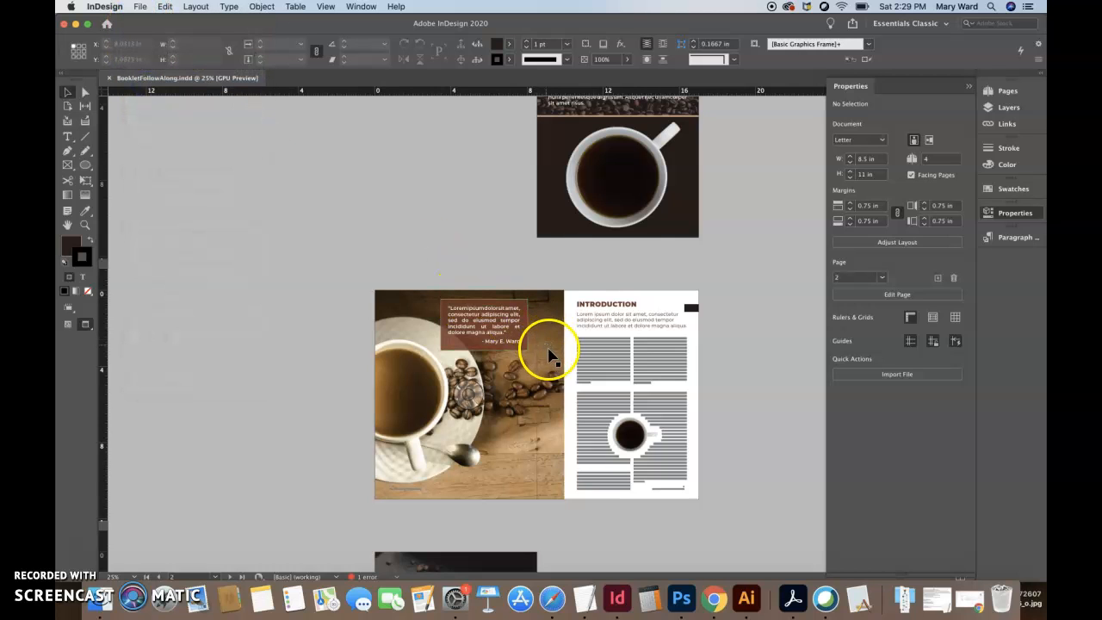
- Move the pull quote's text frame from the images layer to the inside copy layer and check its background box's layer
{"action": "left_click", "coordinate": [1007, 108]}
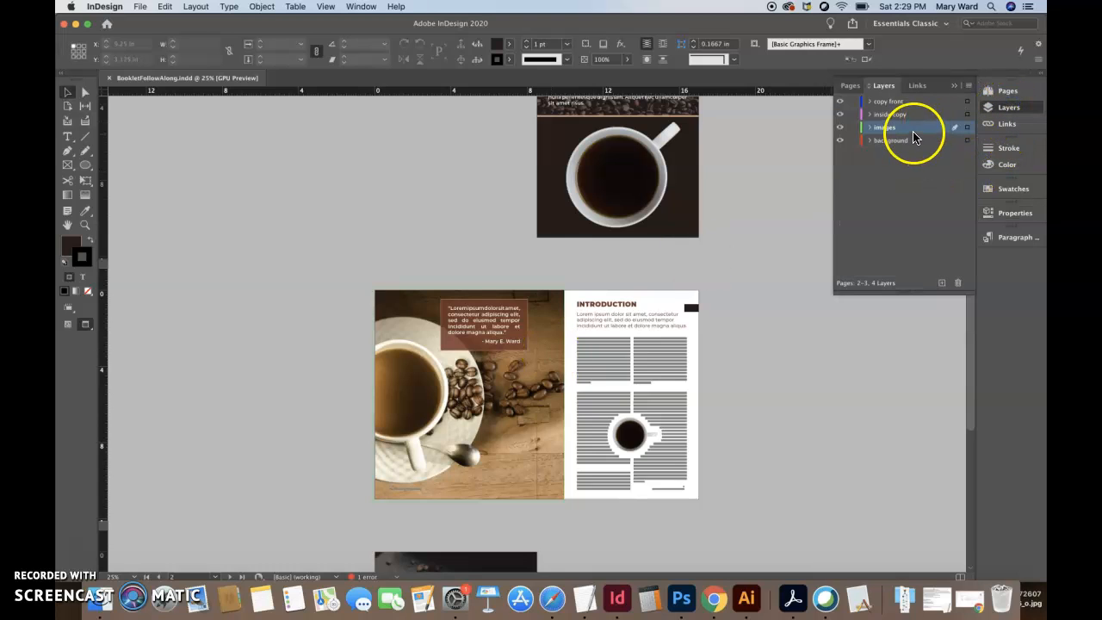
{"action": "left_click", "coordinate": [511, 409]}
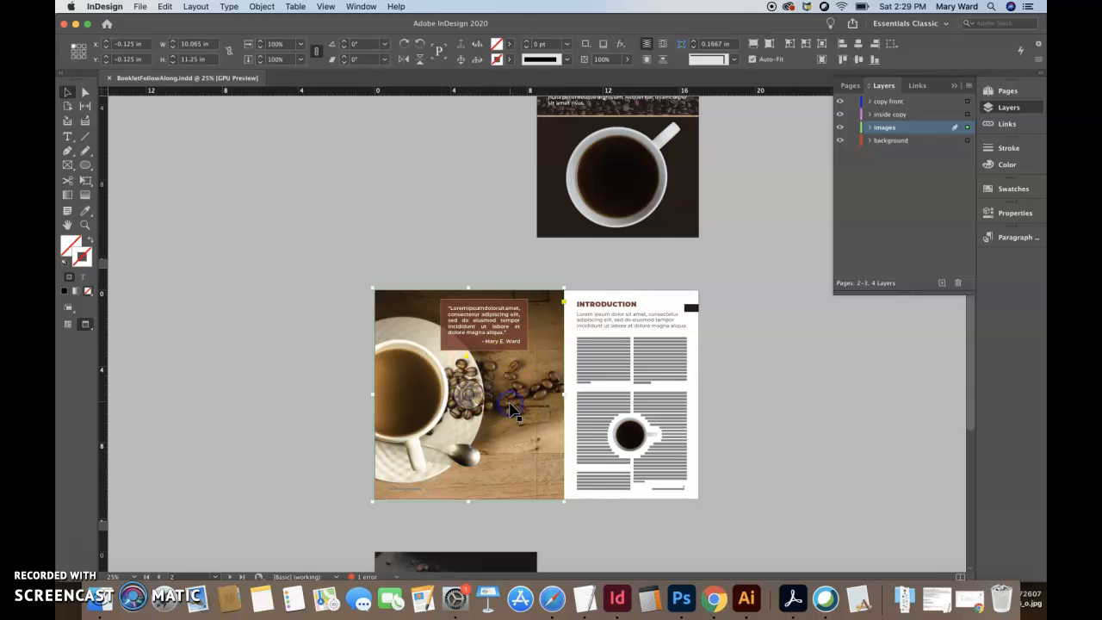
{"action": "left_click", "coordinate": [512, 325]}
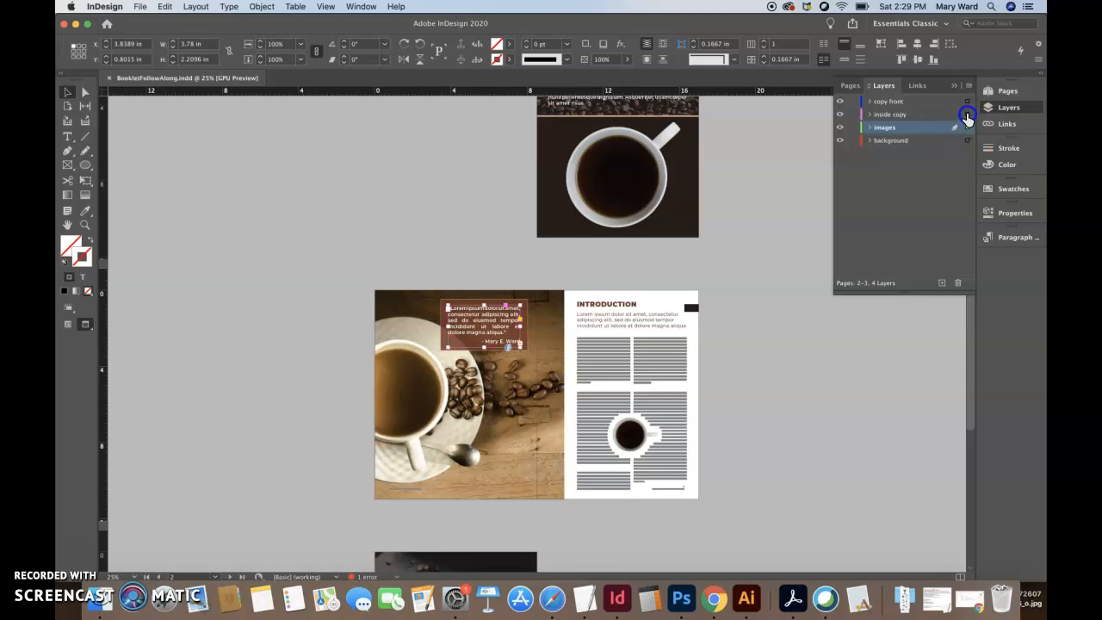
{"action": "left_click_drag", "start_coordinate": [967, 118], "coordinate": [967, 119]}
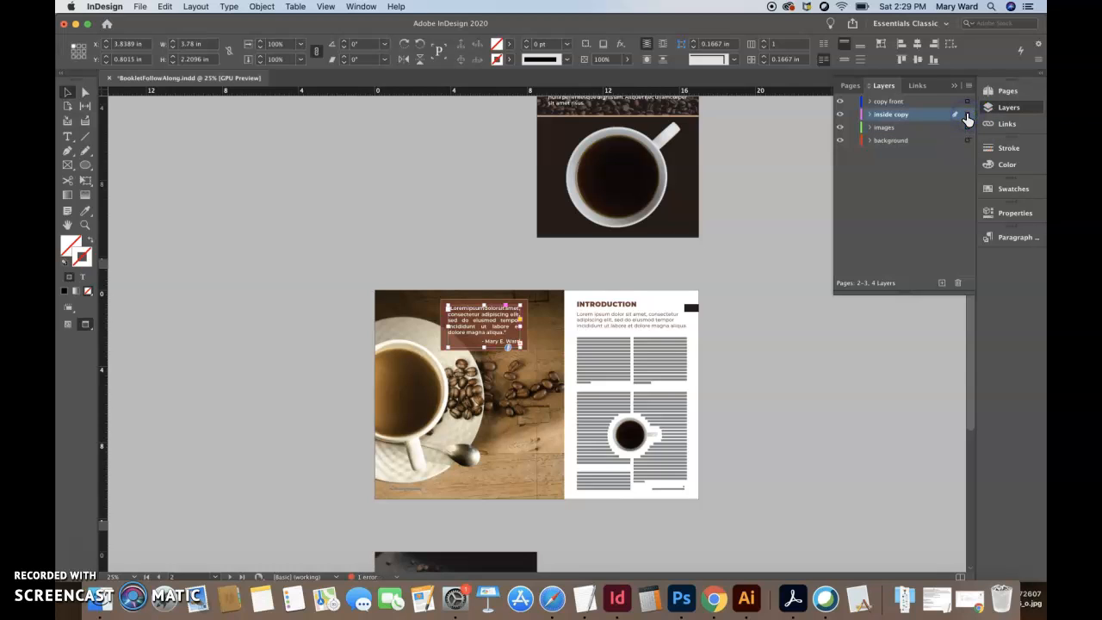
{"action": "left_click", "coordinate": [525, 318]}
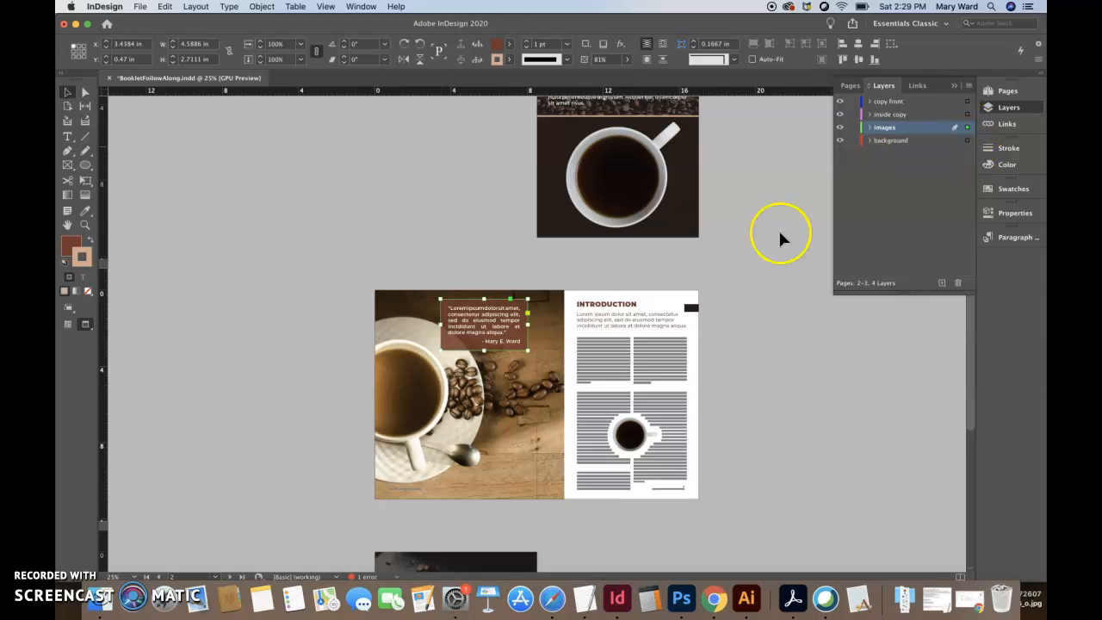
- Move the Introduction heading frame and the two-column body text frame to the inside copy layer
{"action": "left_click", "coordinate": [626, 325]}
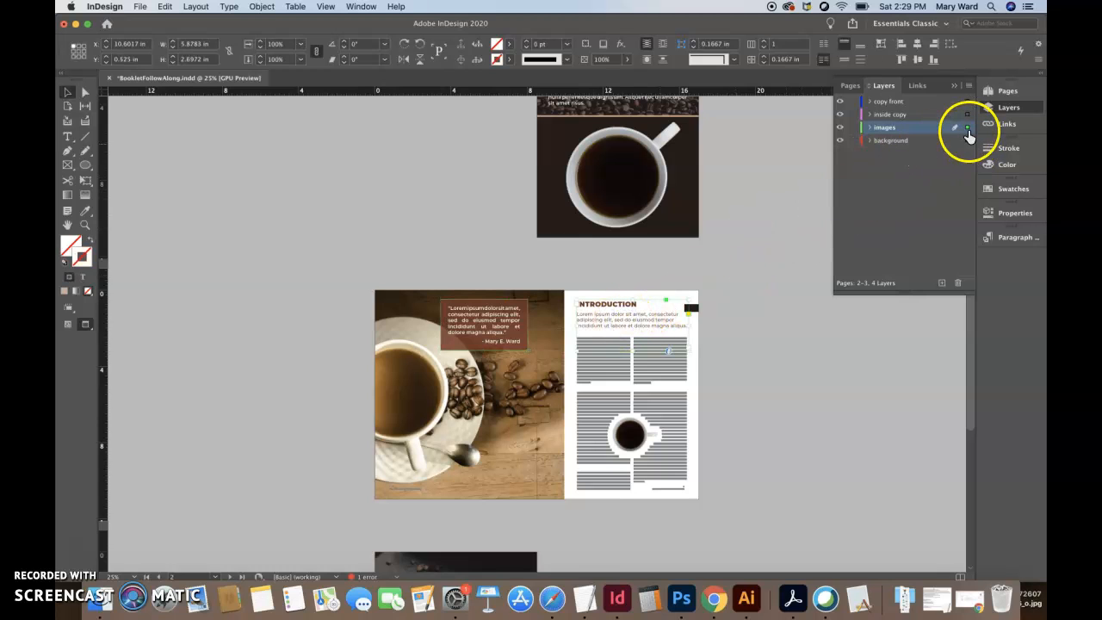
{"action": "left_click_drag", "start_coordinate": [967, 128], "coordinate": [967, 116]}
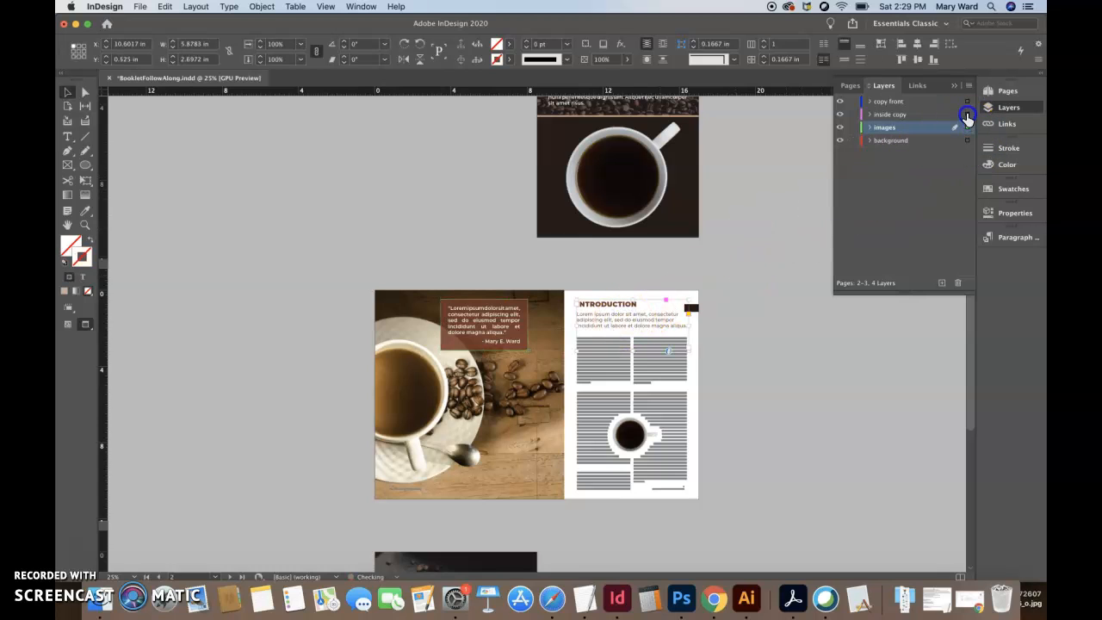
{"action": "left_click", "coordinate": [627, 385]}
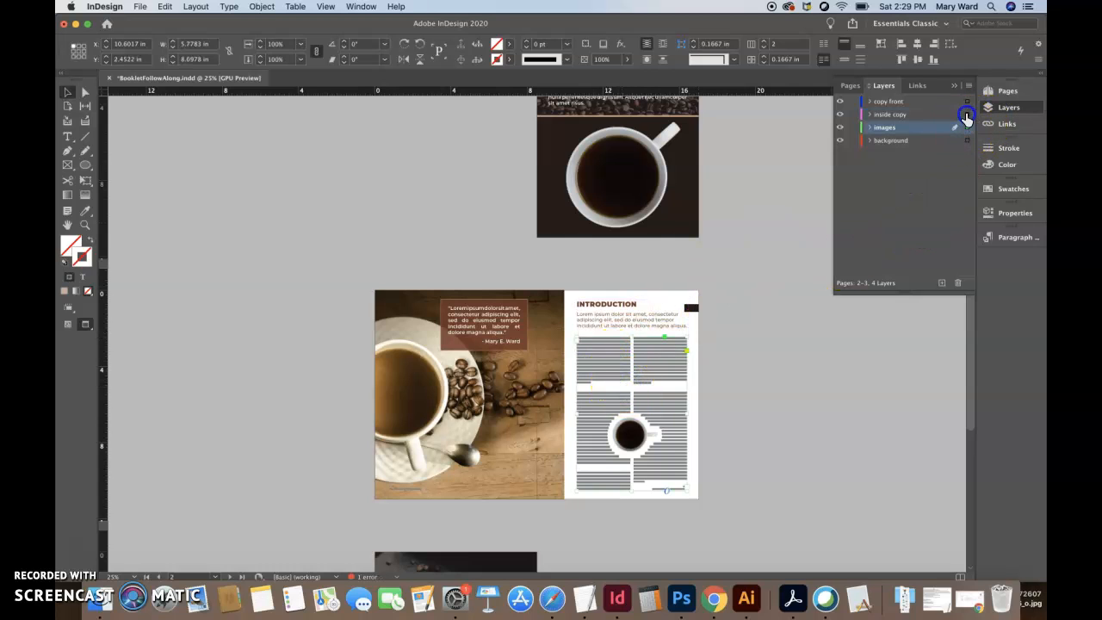
{"action": "left_click_drag", "start_coordinate": [967, 119], "coordinate": [967, 114]}
{"action": "left_click", "coordinate": [768, 449]}
- Check which layers hold the small wrapped mug and the back cover's background
{"action": "left_click", "coordinate": [627, 445]}
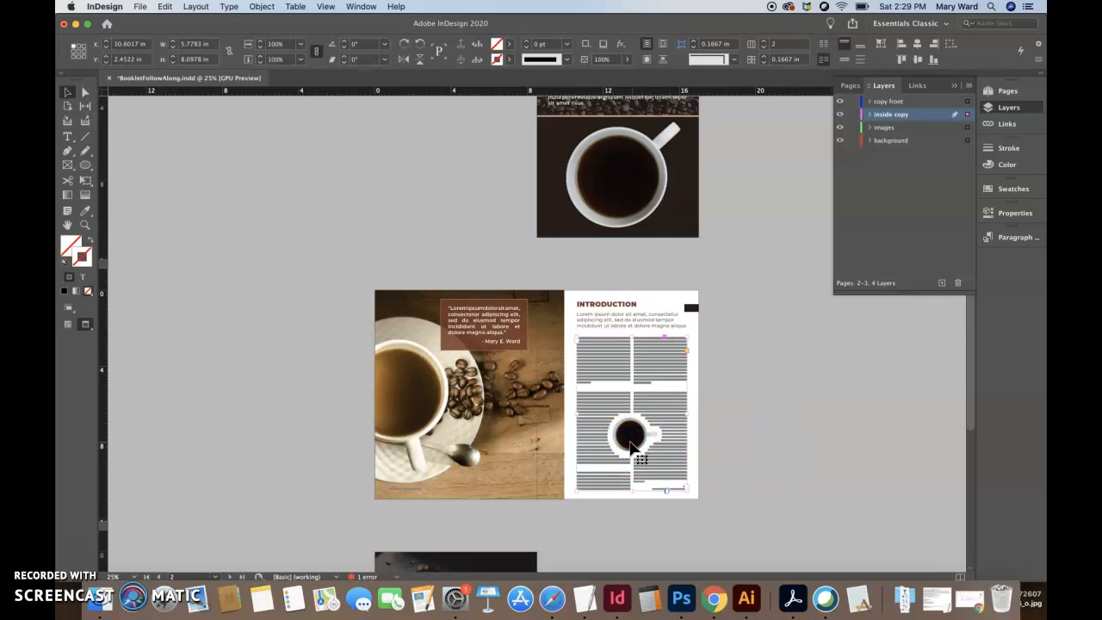
{"action": "right_click", "coordinate": [631, 445]}
{"action": "left_click", "coordinate": [818, 452]}
{"action": "left_click", "coordinate": [632, 437]}
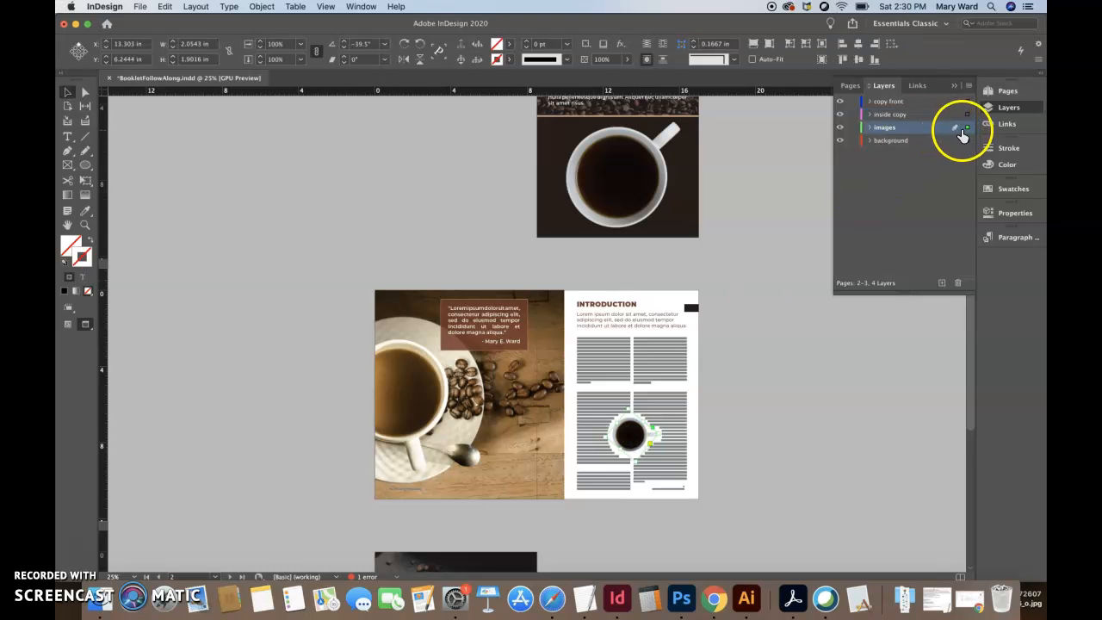
{"action": "left_click", "coordinate": [803, 408]}
{"action": "scroll", "coordinate": [776, 473], "scroll_direction": "down", "scroll_amount": 3}
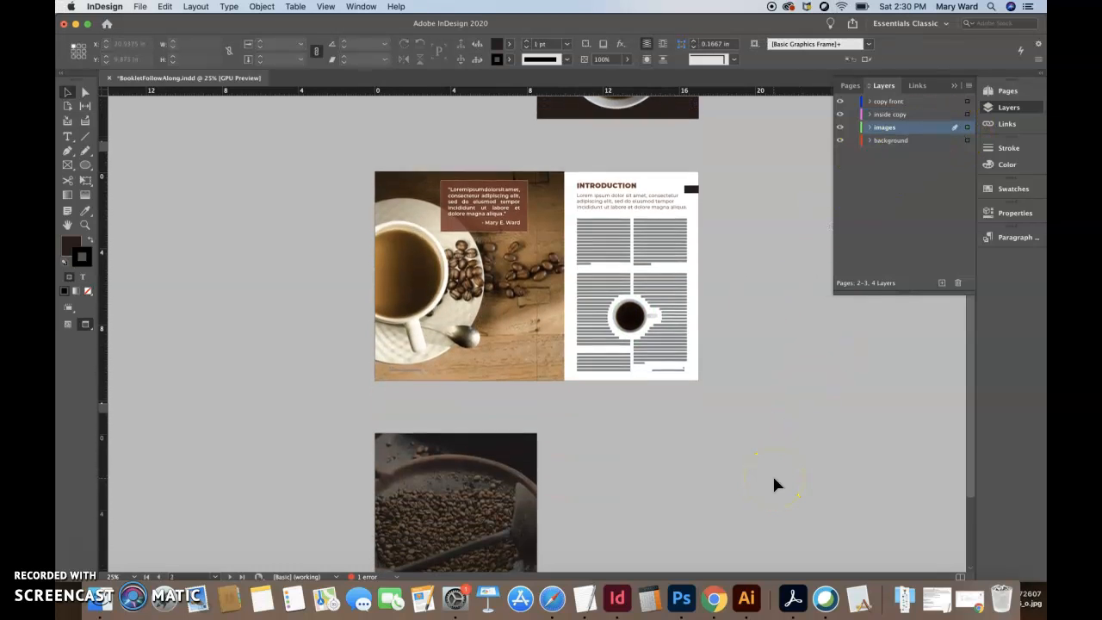
{"action": "left_click", "coordinate": [513, 499]}
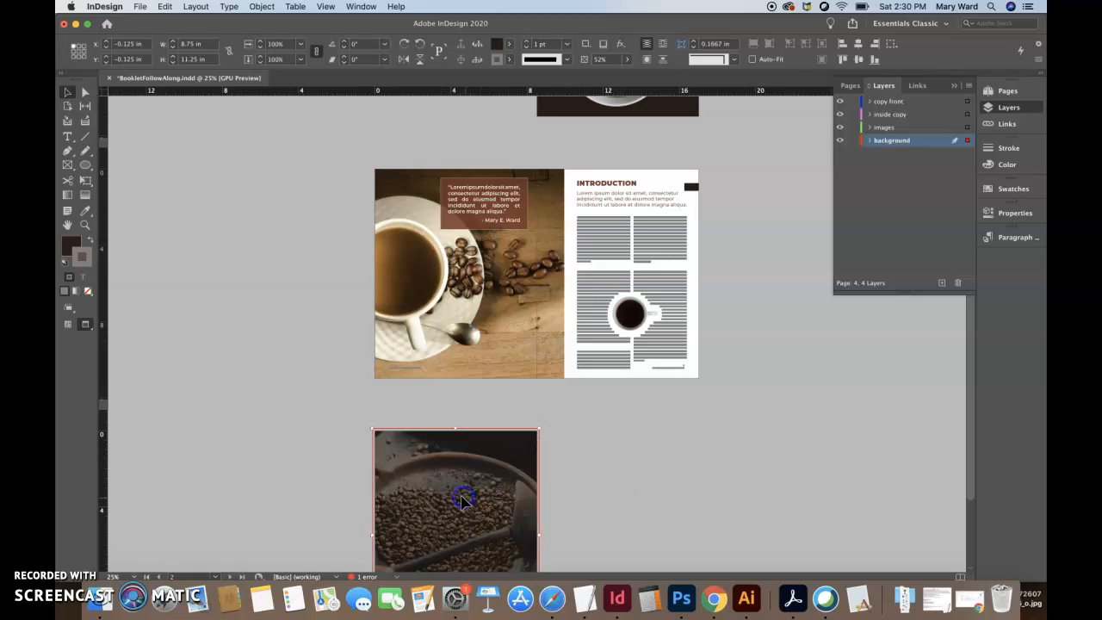
{"action": "left_click", "coordinate": [660, 482]}
- Select the mug image inside its front cover frame and display its Info to check resolution and color space
{"action": "scroll", "coordinate": [659, 482], "scroll_direction": "up", "scroll_amount": 4}
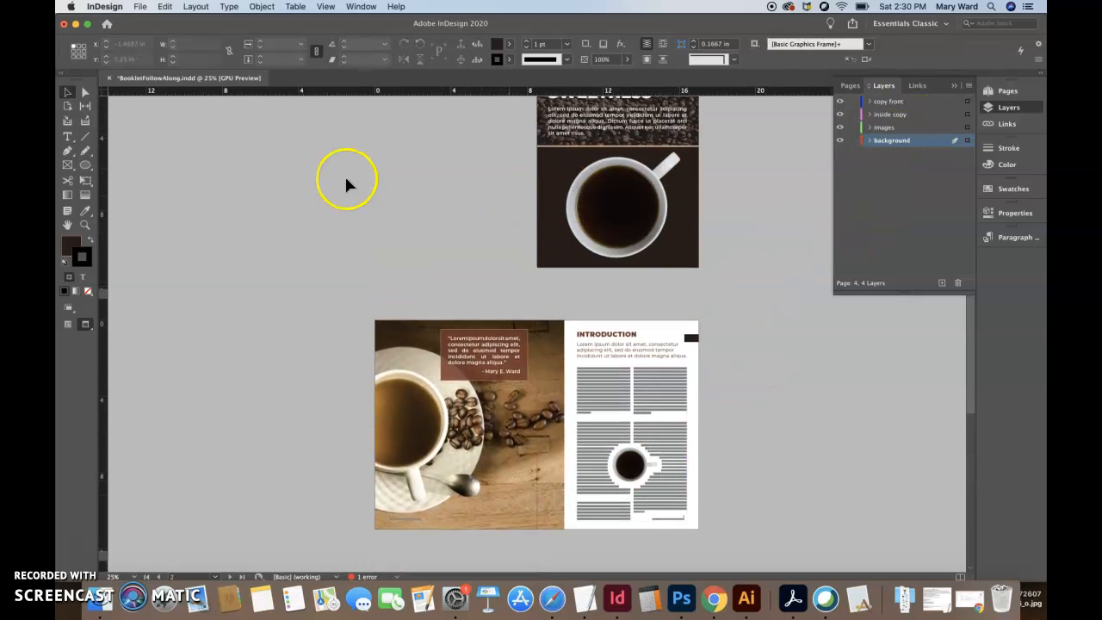
{"action": "left_click", "coordinate": [84, 93]}
{"action": "left_click", "coordinate": [616, 237]}
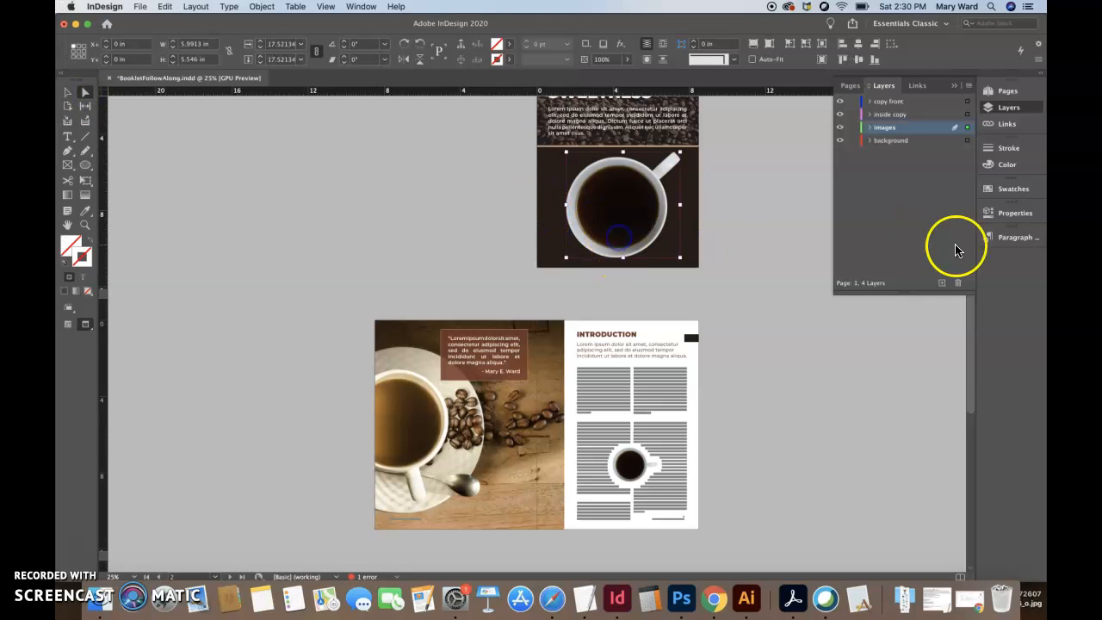
{"action": "left_click", "coordinate": [362, 7]}
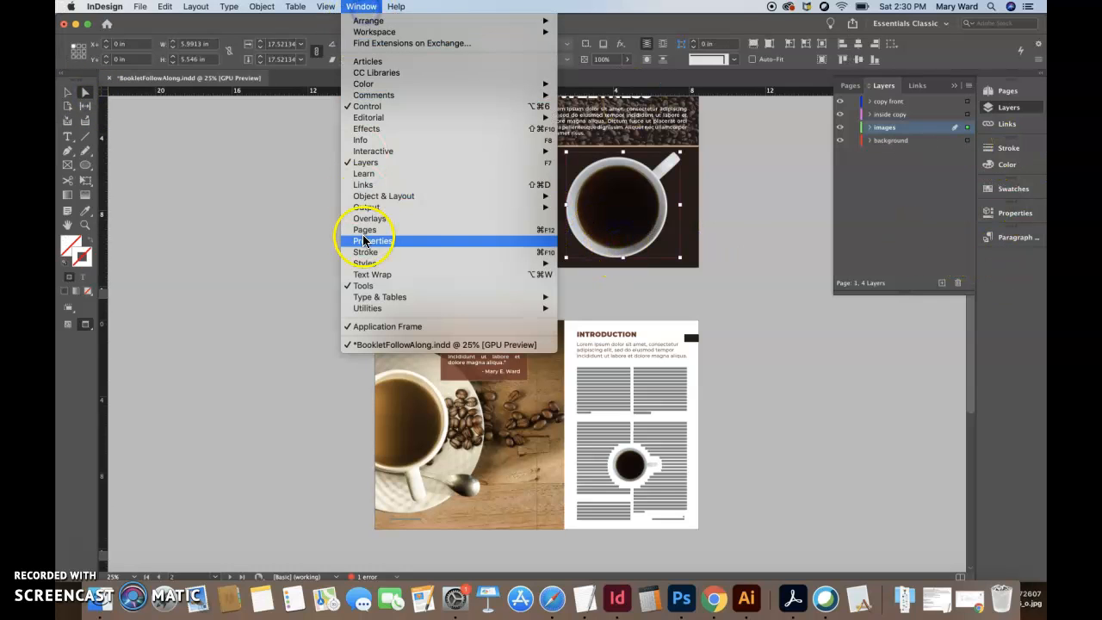
{"action": "left_click", "coordinate": [372, 139]}
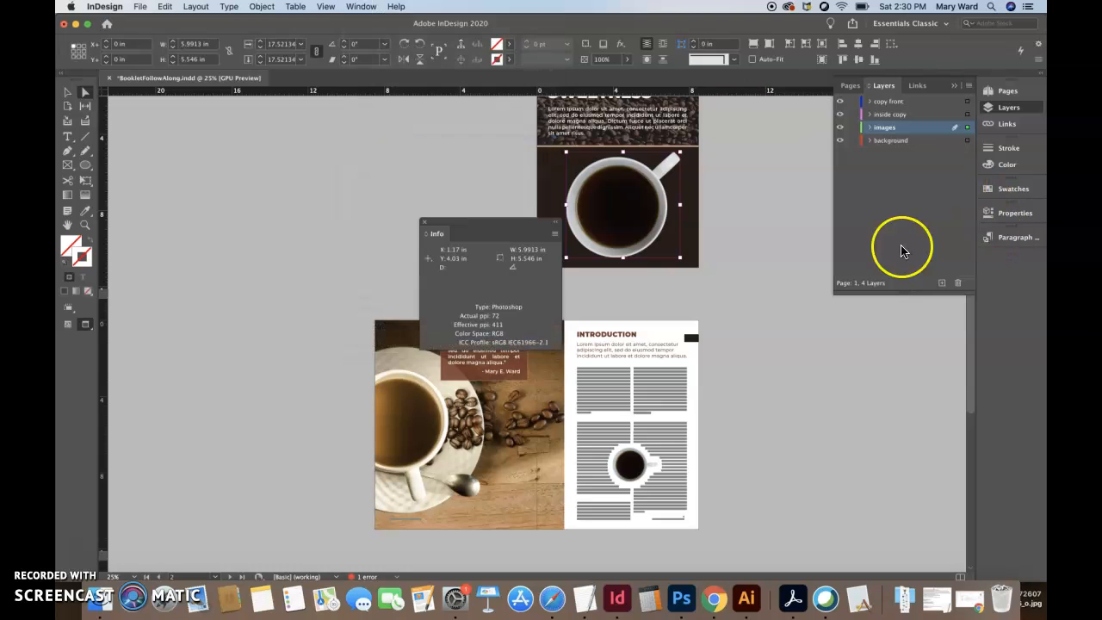
- Inspect the Info of objects across the cover, inside spread and back cover, and close the Info display
{"action": "left_click", "coordinate": [603, 241]}
{"action": "left_click", "coordinate": [488, 441]}
{"action": "left_click", "coordinate": [649, 468]}
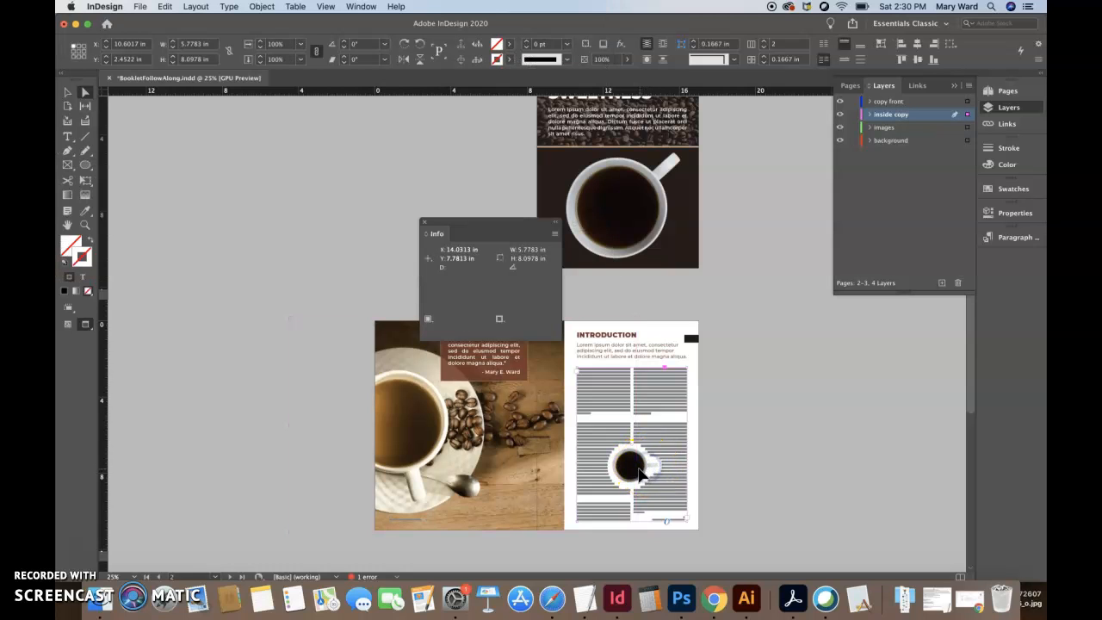
{"action": "left_click", "coordinate": [792, 478]}
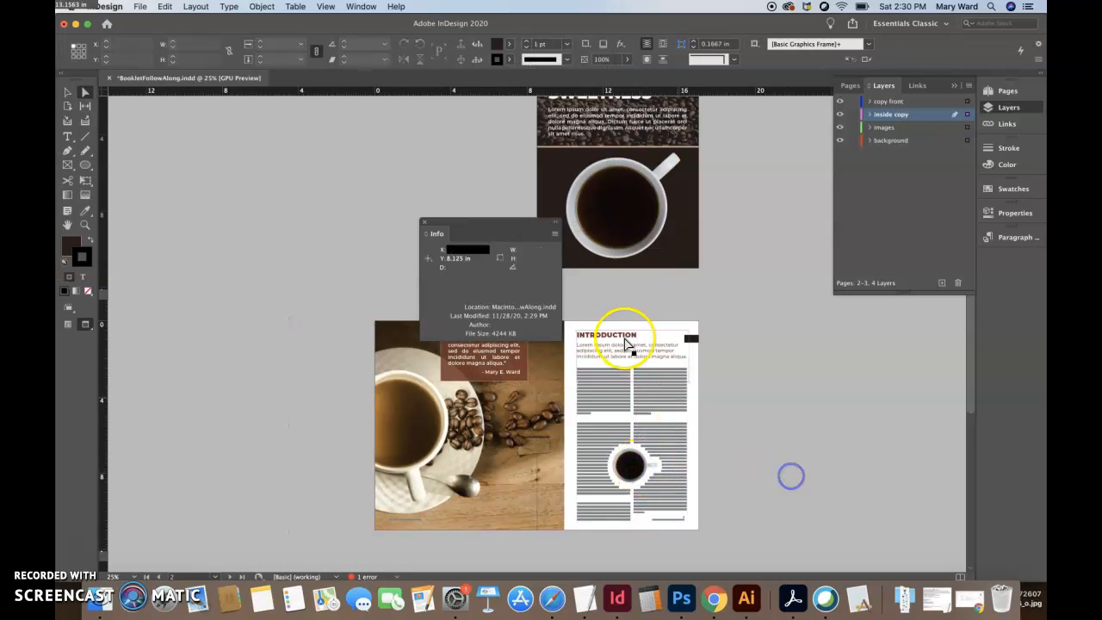
{"action": "left_click", "coordinate": [638, 205]}
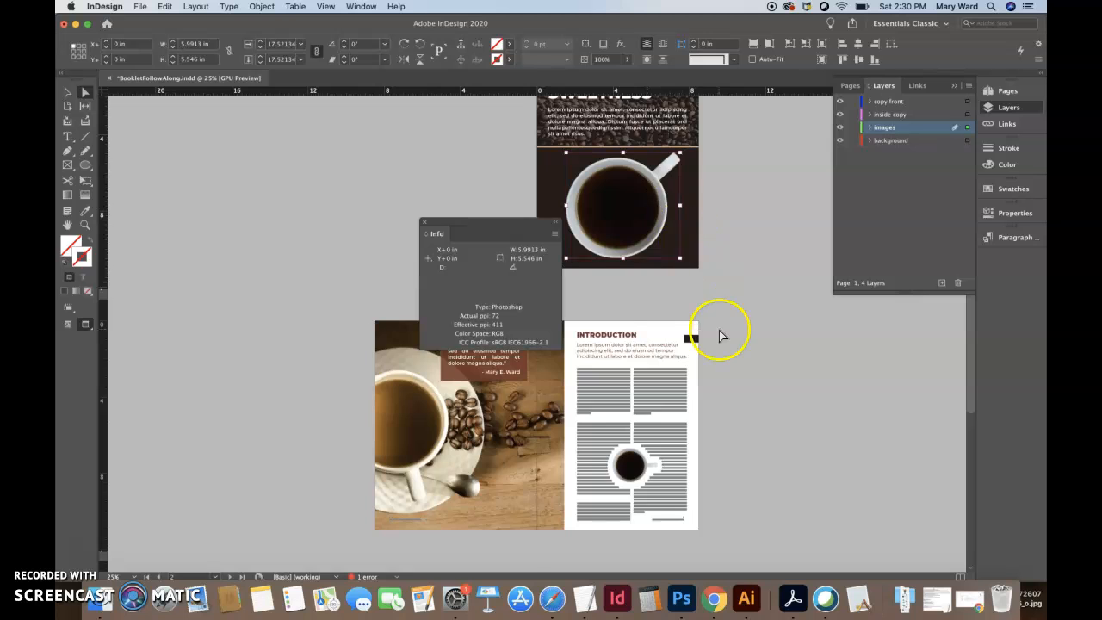
{"action": "scroll", "coordinate": [719, 334], "scroll_direction": "down", "scroll_amount": 4}
{"action": "left_click", "coordinate": [500, 450]}
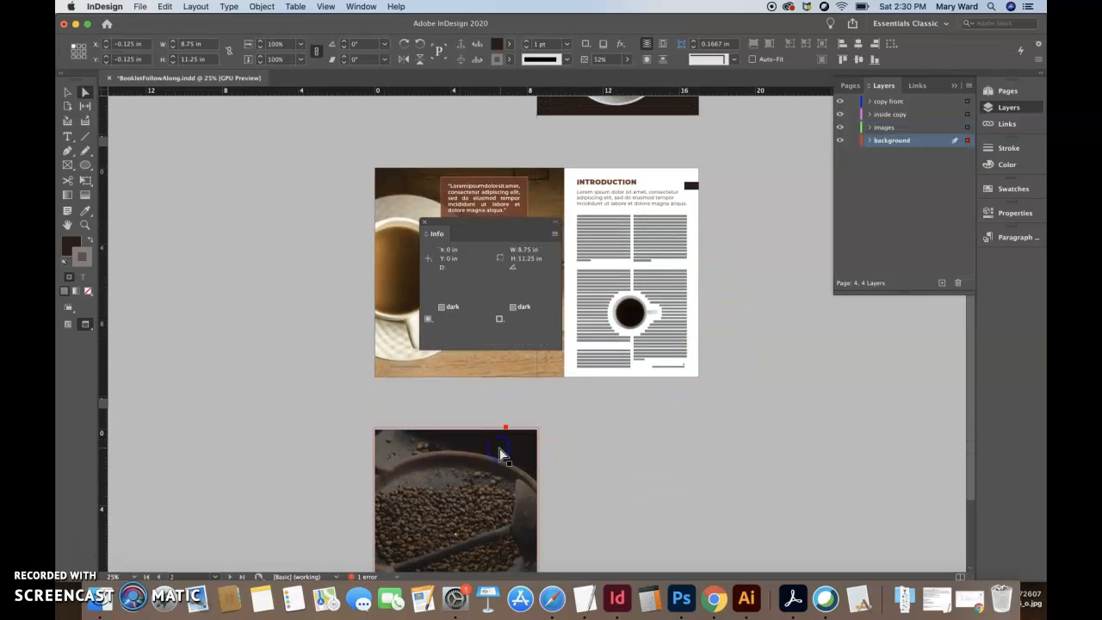
{"action": "left_click", "coordinate": [424, 223]}
- Locate the front cover mug among the document's links and open coffeeMug.psd for editing in Adobe Photoshop 2020
{"action": "scroll", "coordinate": [770, 310], "scroll_direction": "up", "scroll_amount": 6}
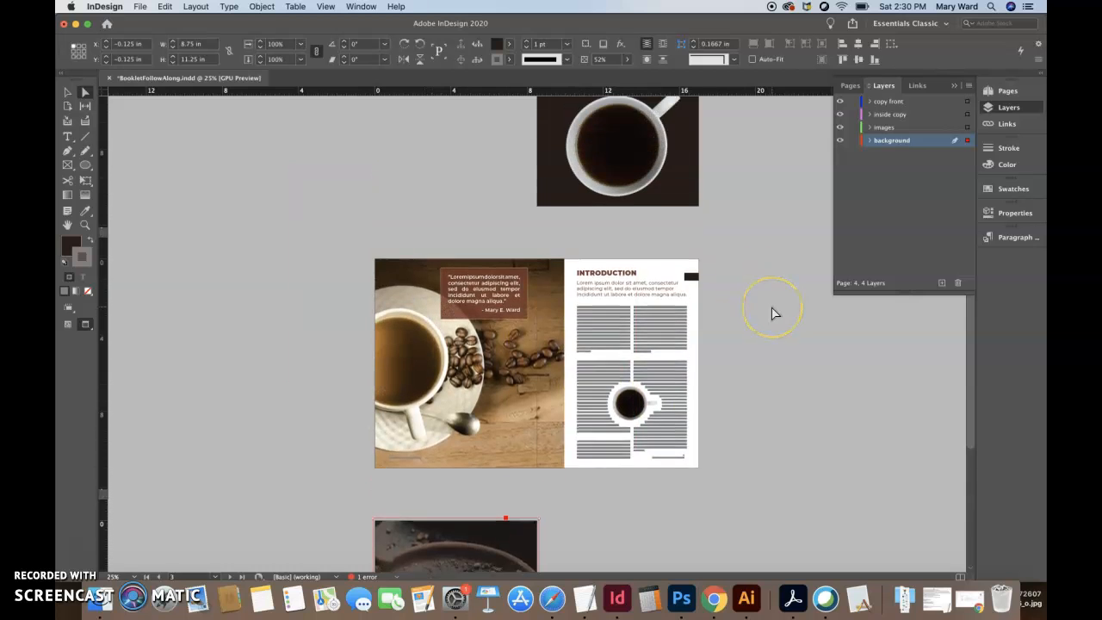
{"action": "left_click", "coordinate": [598, 261]}
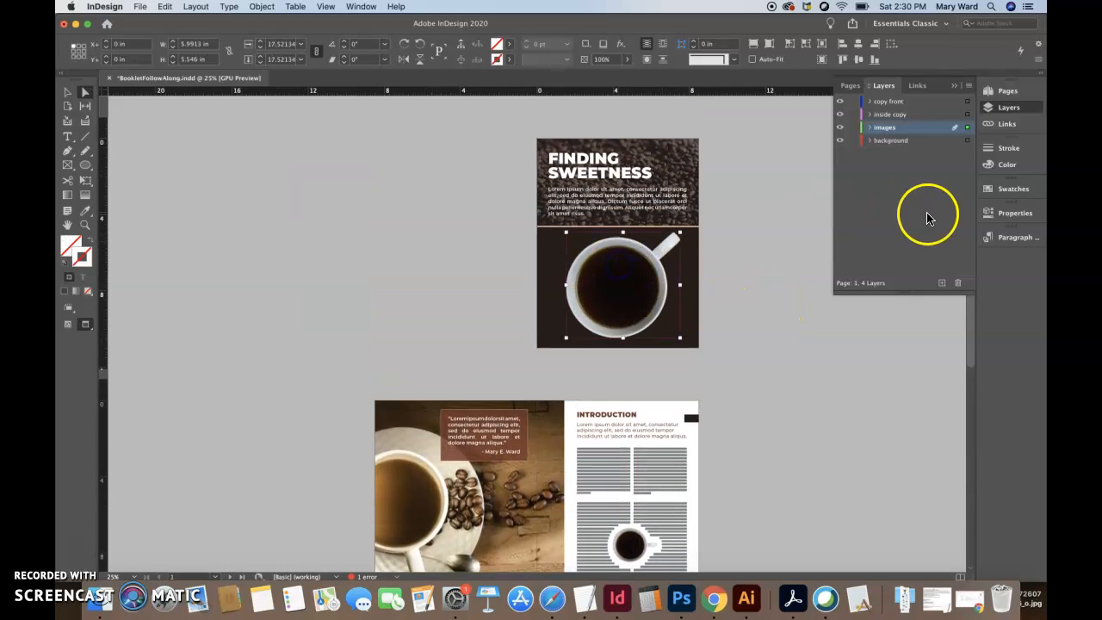
{"action": "left_click", "coordinate": [1012, 124]}
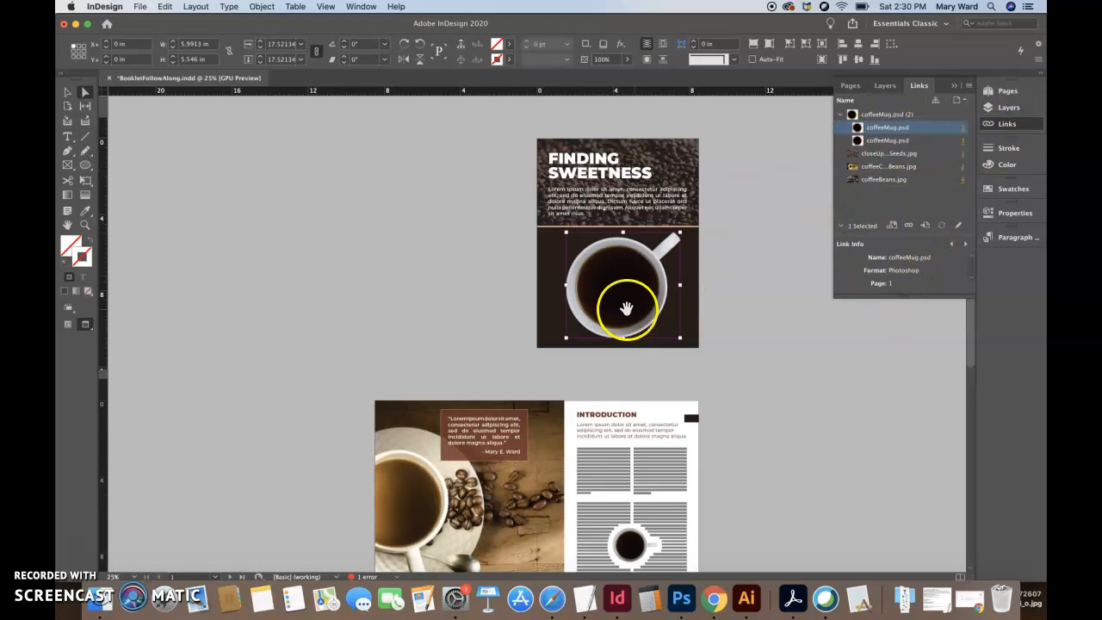
{"action": "right_click", "coordinate": [623, 308]}
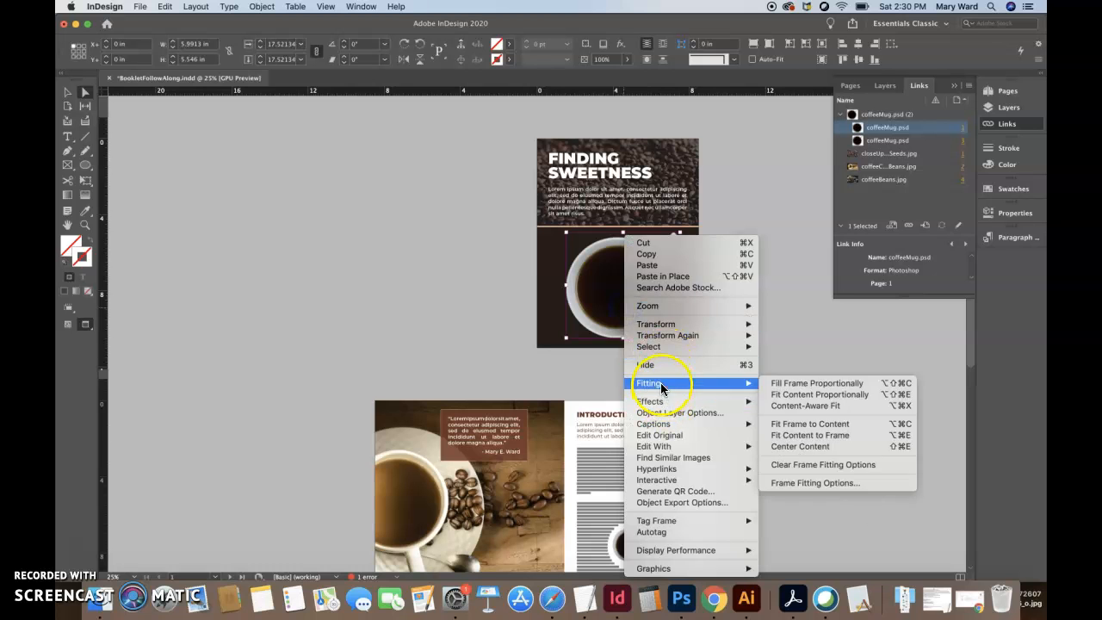
{"action": "mouse_move", "coordinate": [669, 447]}
{"action": "left_click", "coordinate": [784, 456]}
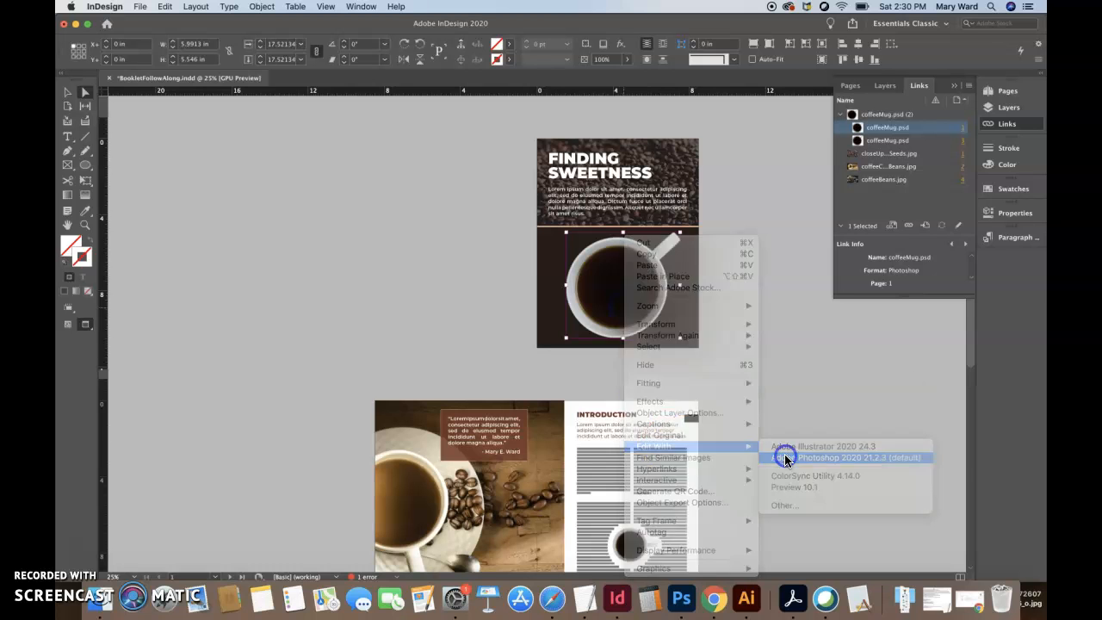
- Convert coffeeMug.psd to CMYK color mode and save it
{"action": "left_click", "coordinate": [205, 7]}
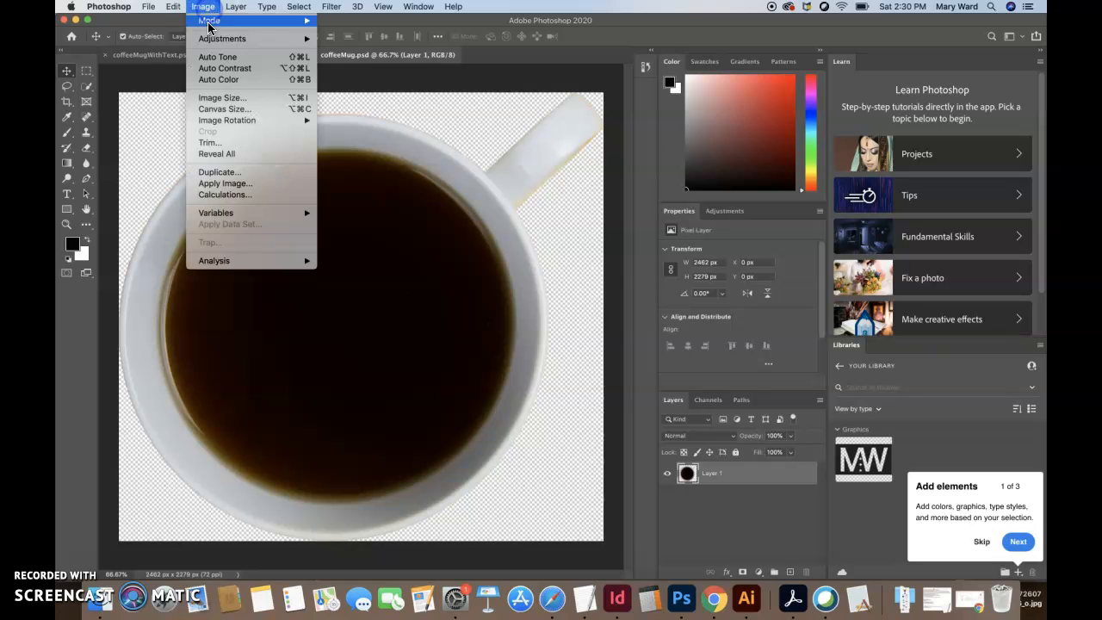
{"action": "mouse_move", "coordinate": [211, 21]}
{"action": "left_click", "coordinate": [353, 79]}
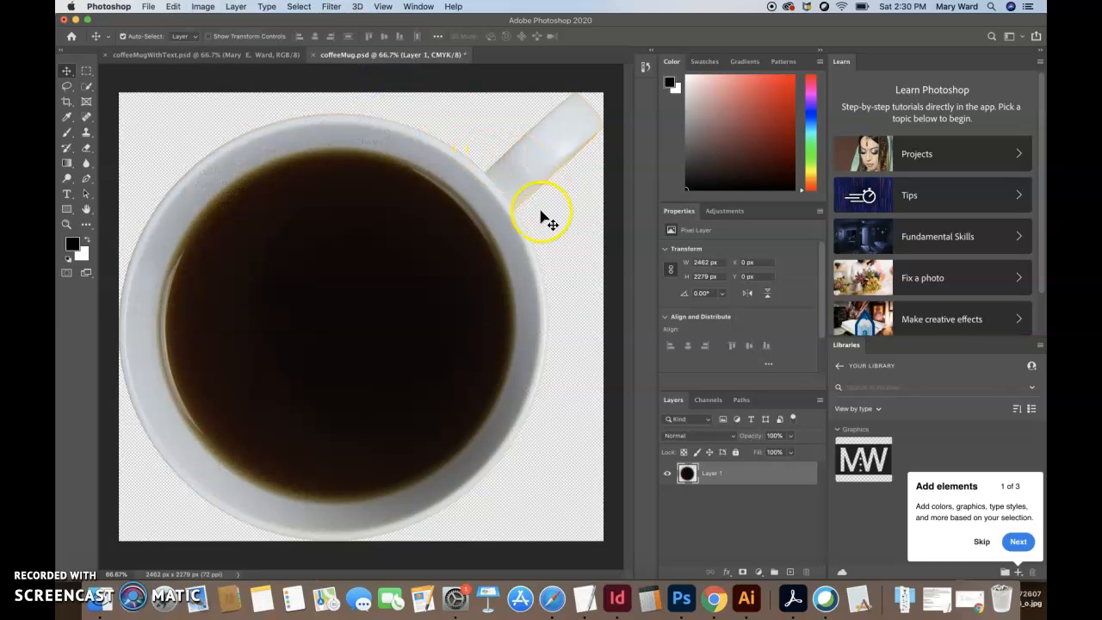
{"action": "key", "text": "ctrl+s"}
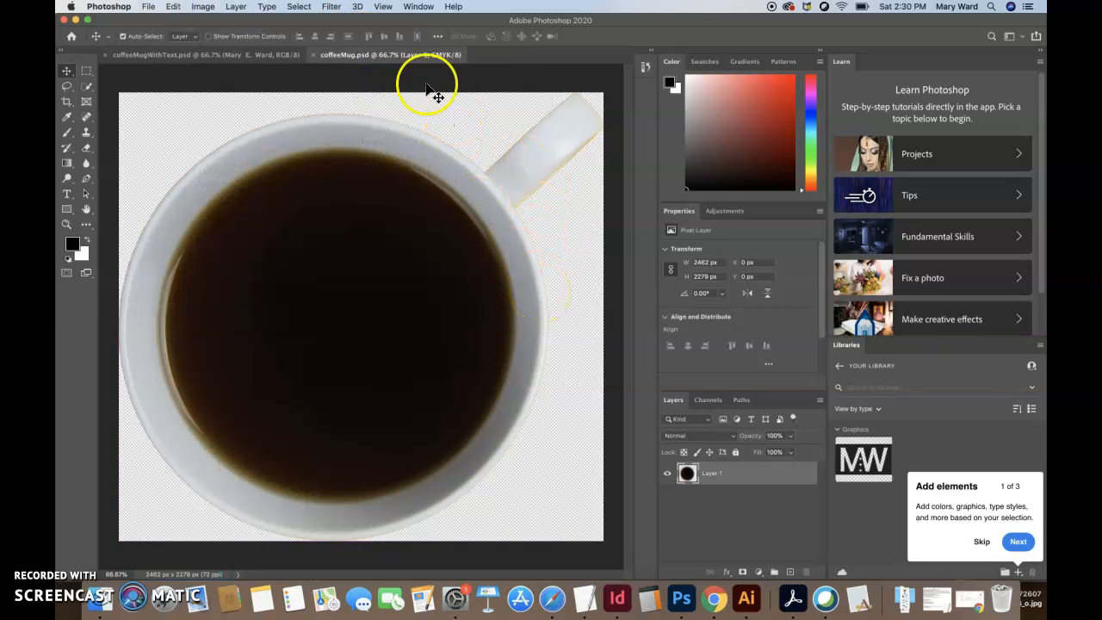
- Switch back to InDesign, check the cover mug's color space in its Info, and close the Info display
{"action": "left_click", "coordinate": [617, 599]}
{"action": "left_click", "coordinate": [642, 275]}
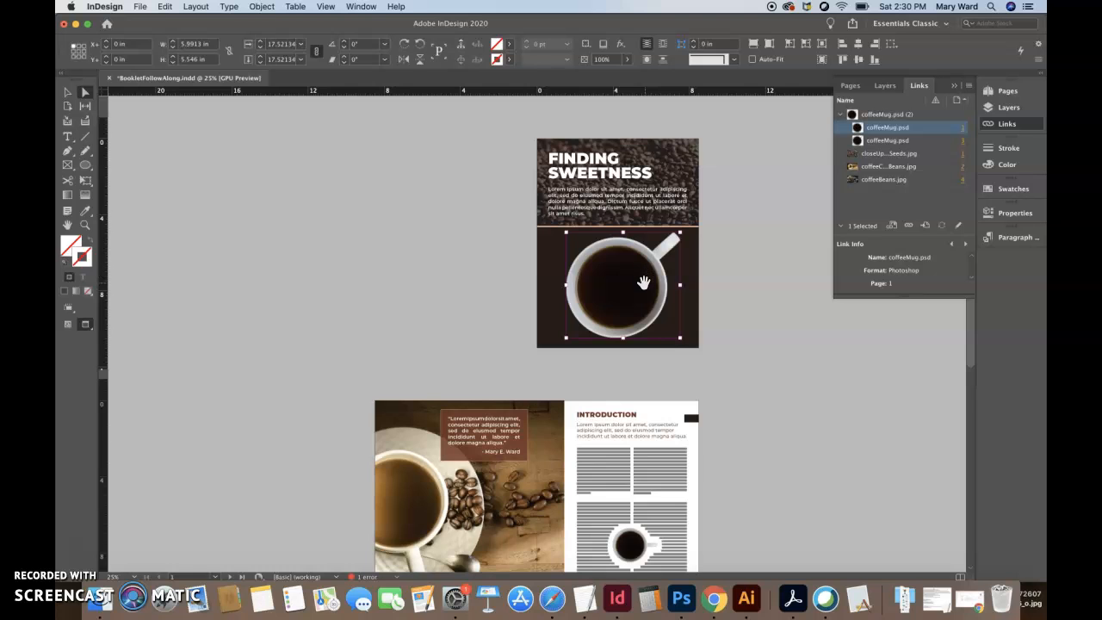
{"action": "left_click", "coordinate": [361, 6]}
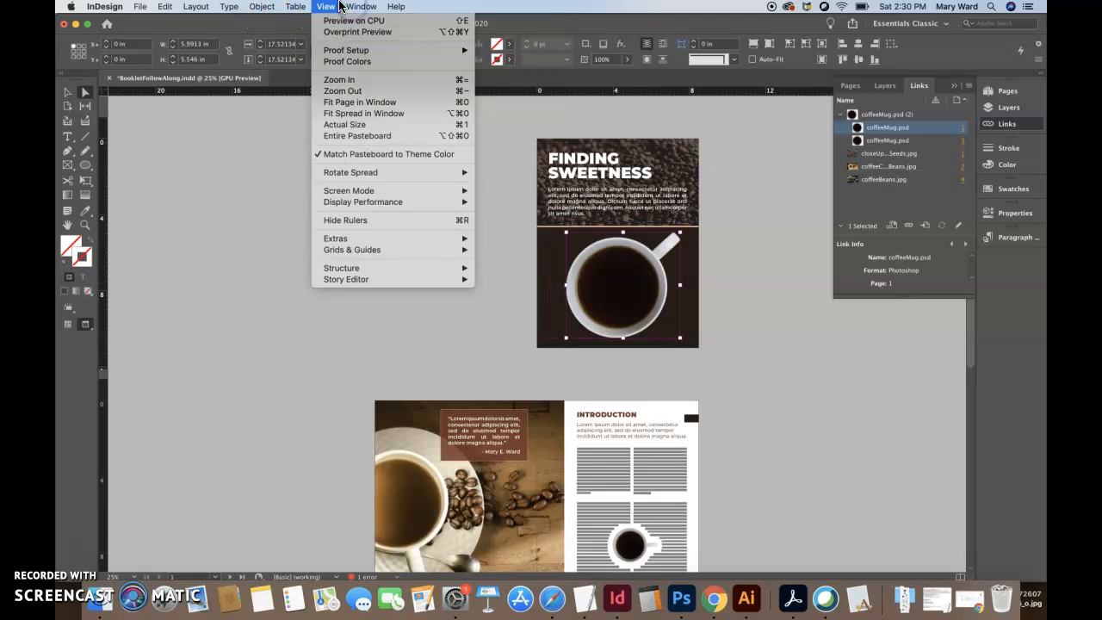
{"action": "left_click", "coordinate": [360, 140]}
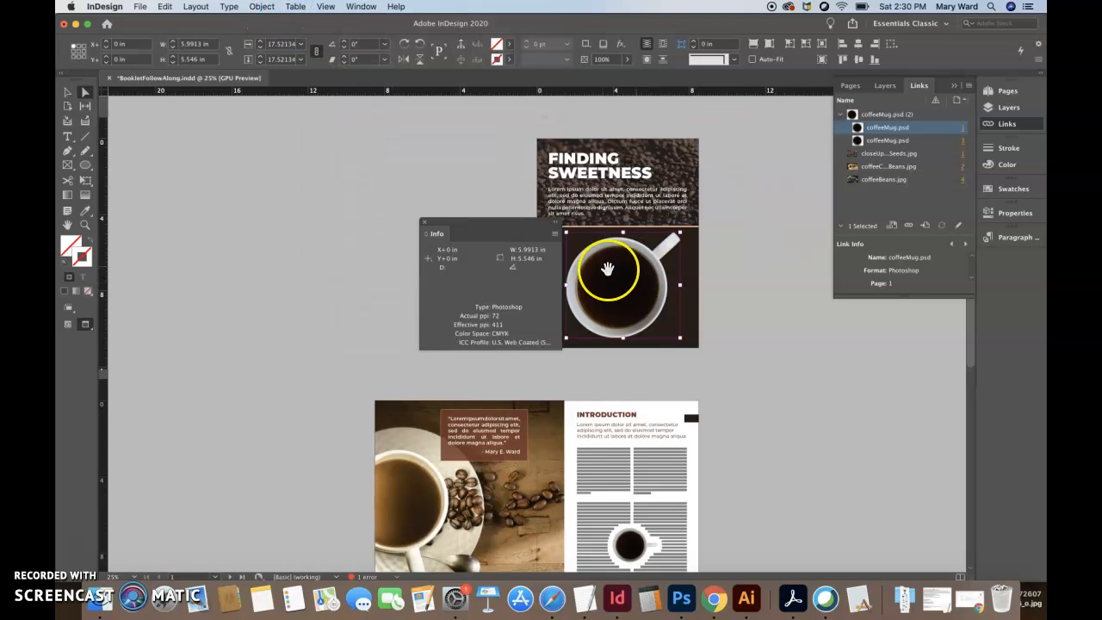
{"action": "left_click", "coordinate": [422, 226]}
{"action": "left_click", "coordinate": [422, 242]}
{"action": "scroll", "coordinate": [433, 302], "scroll_direction": "down", "scroll_amount": 3}
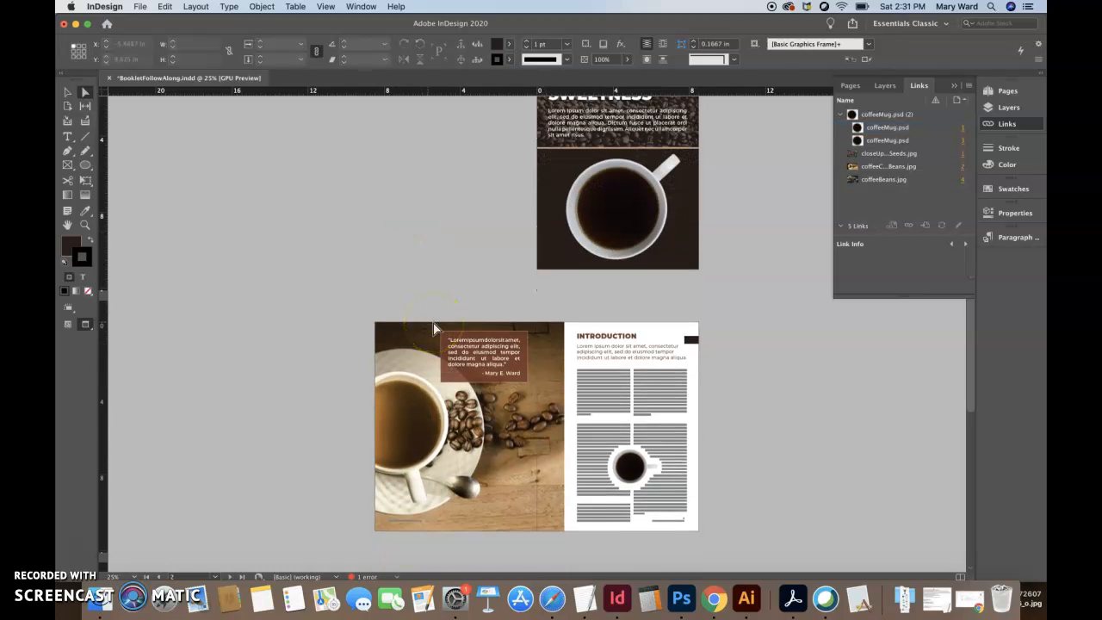
- Set up a print PDF export of the booklet as BookletFollowAlong using the [Press Quality] preset
{"action": "scroll", "coordinate": [435, 328], "scroll_direction": "down", "scroll_amount": 3}
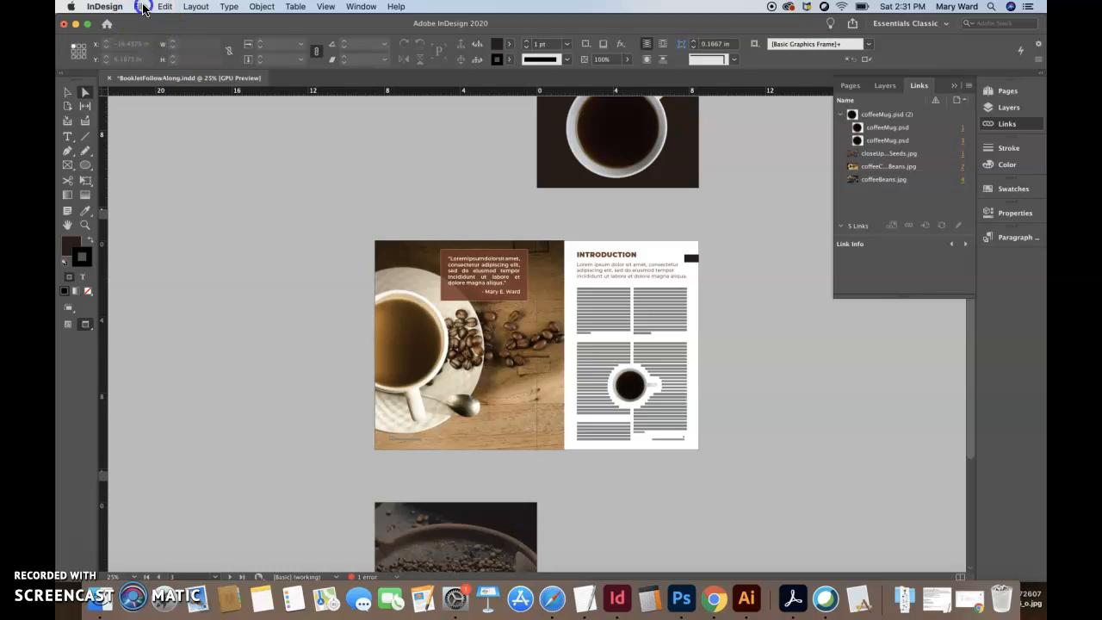
{"action": "left_click", "coordinate": [140, 7]}
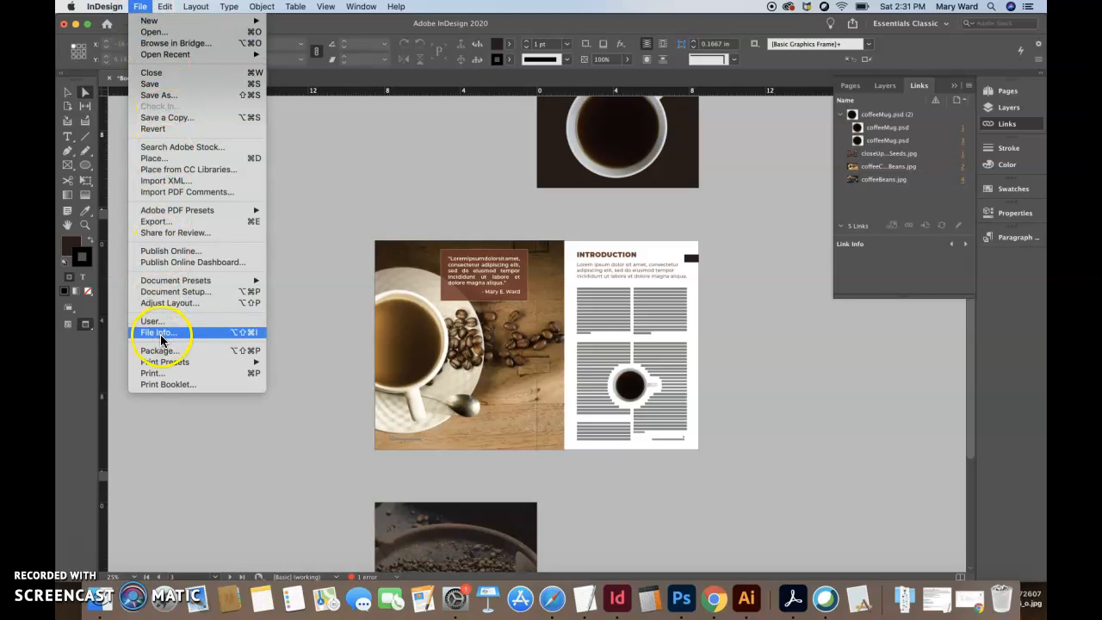
{"action": "left_click", "coordinate": [158, 221]}
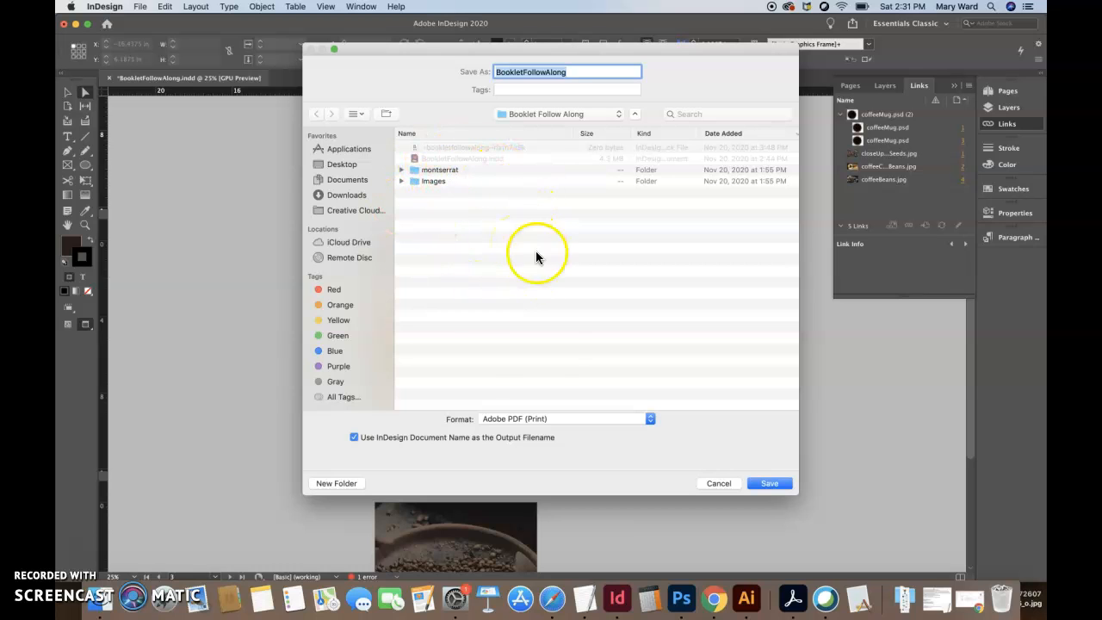
{"action": "left_click", "coordinate": [768, 485]}
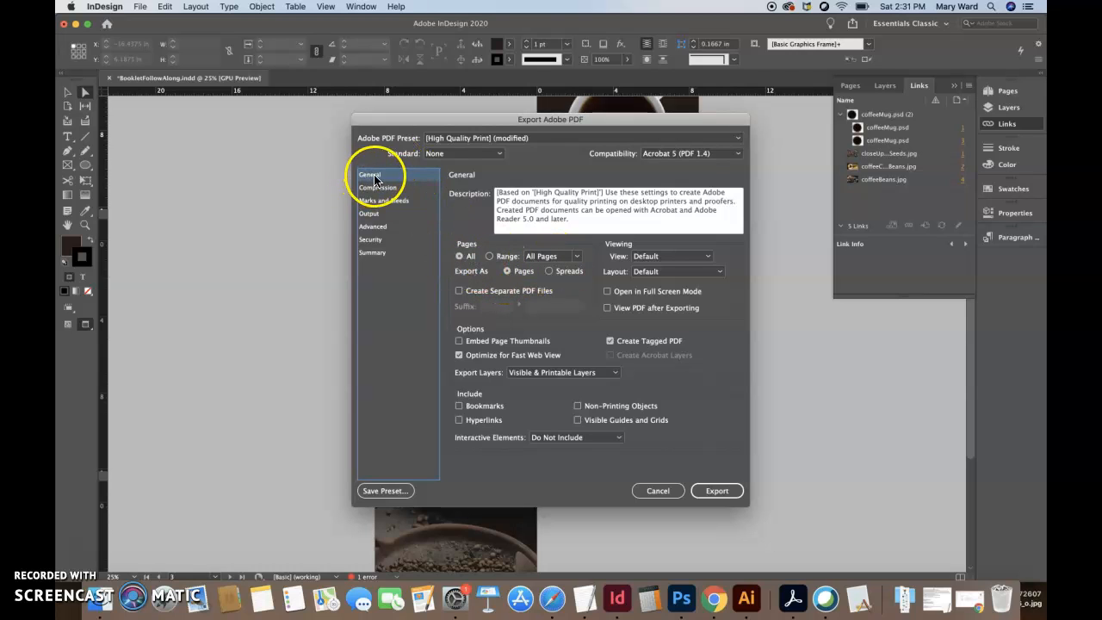
{"action": "left_click", "coordinate": [488, 139]}
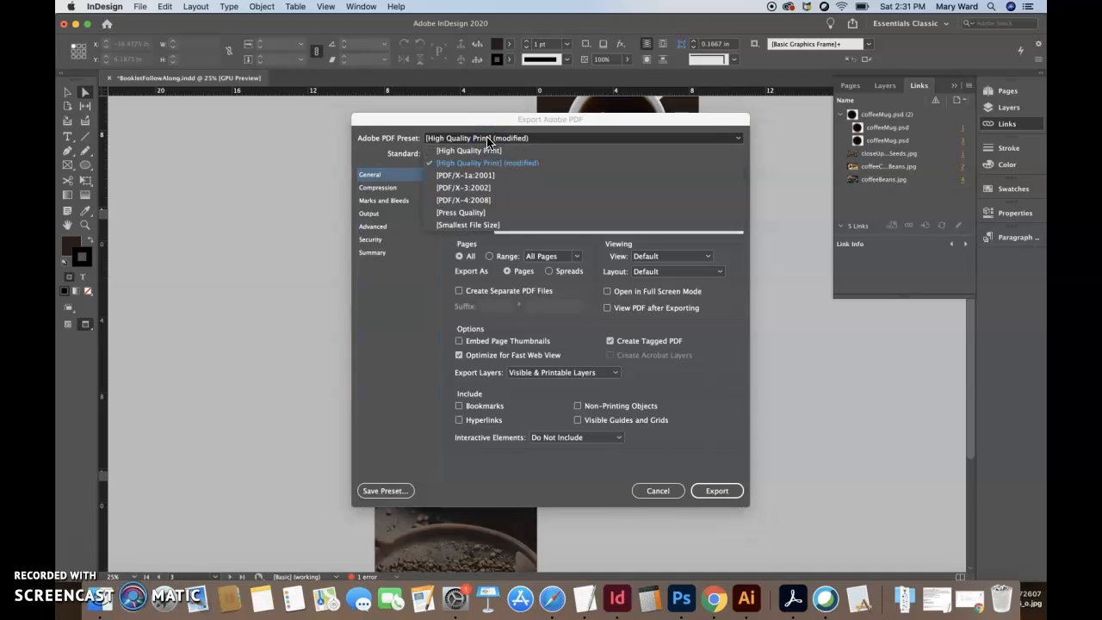
{"action": "left_click", "coordinate": [465, 212]}
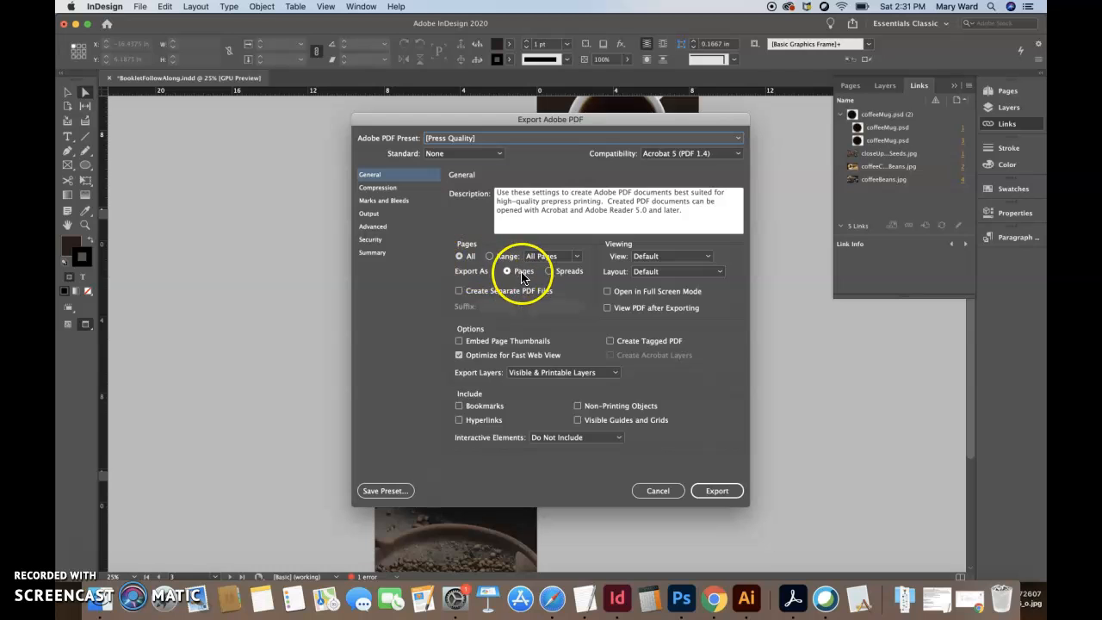
- Include only crop marks and bleed marks in the PDF, without registration marks, color bars or page information, and use the document bleed settings
{"action": "left_click", "coordinate": [390, 191]}
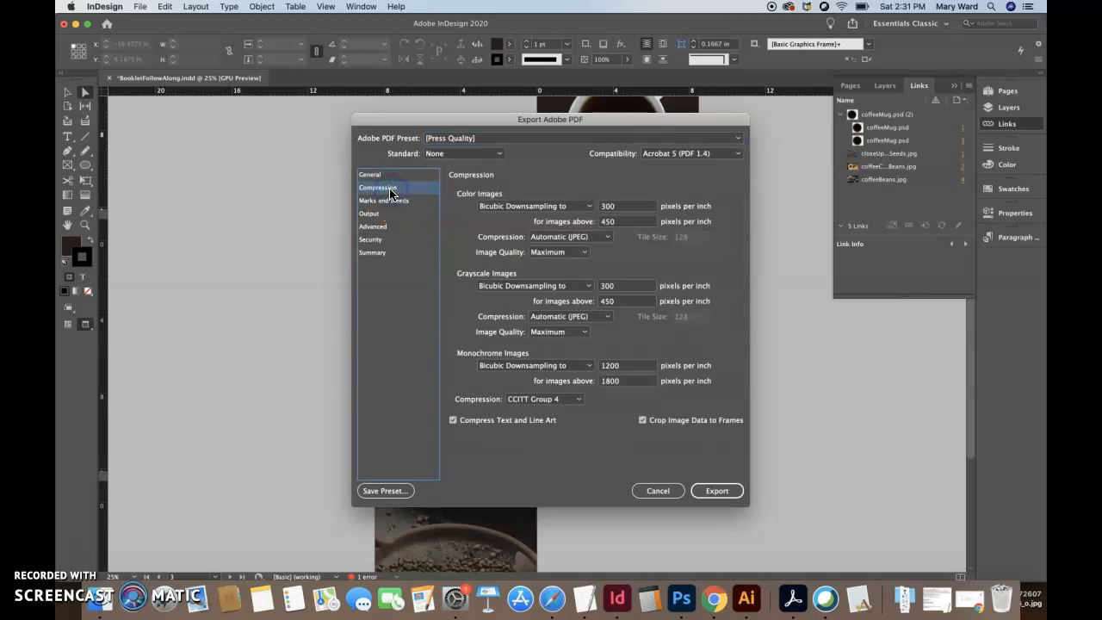
{"action": "left_click", "coordinate": [392, 204]}
{"action": "left_click", "coordinate": [459, 315]}
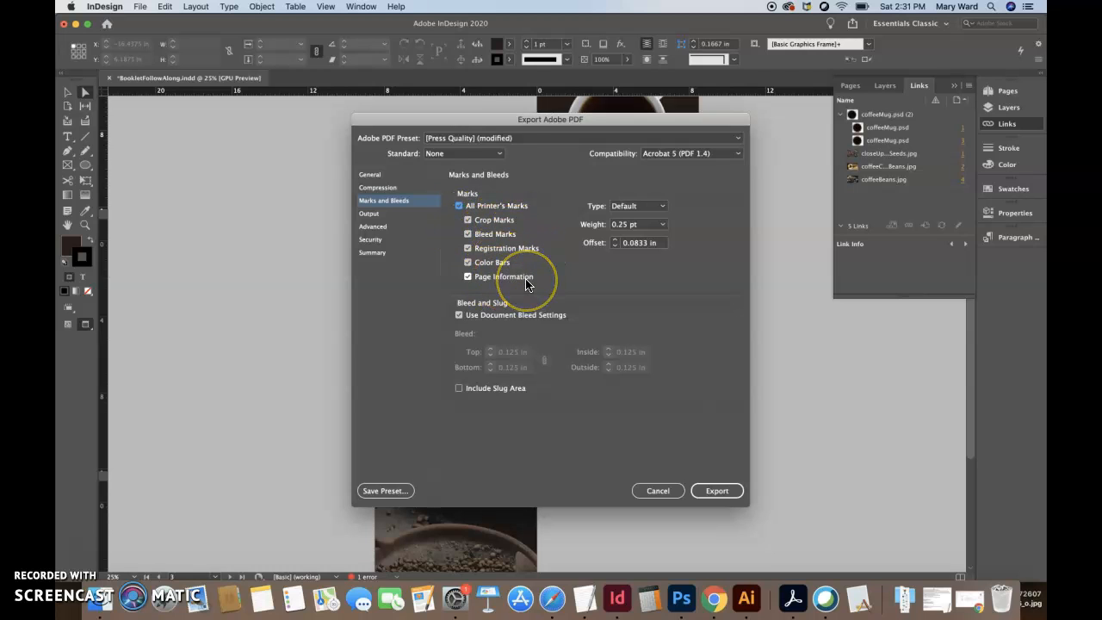
{"action": "left_click", "coordinate": [466, 278]}
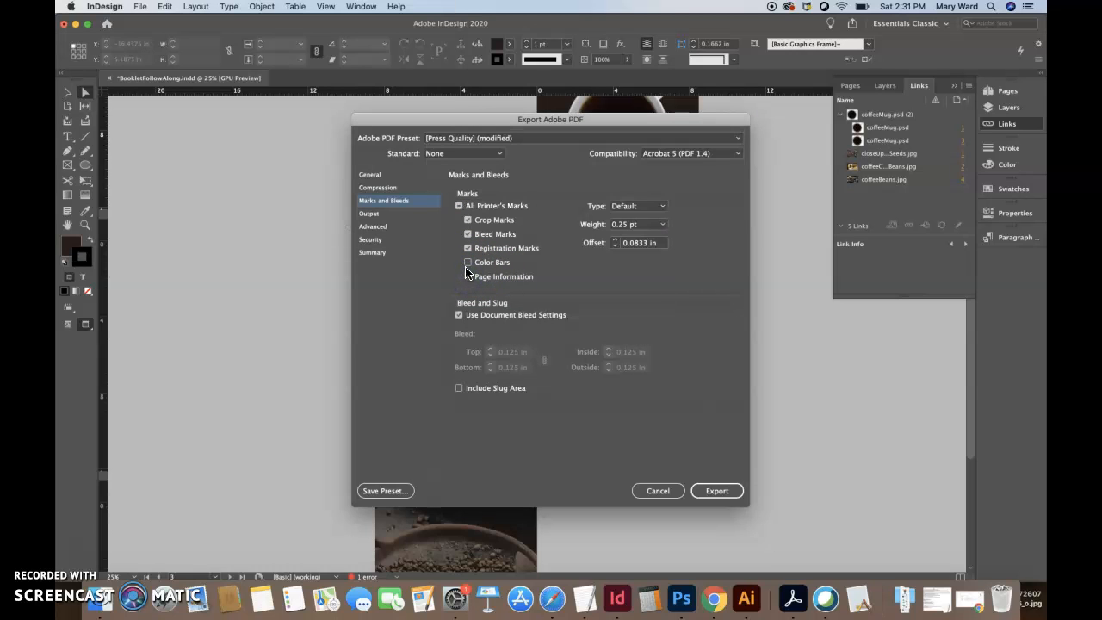
{"action": "left_click", "coordinate": [467, 248]}
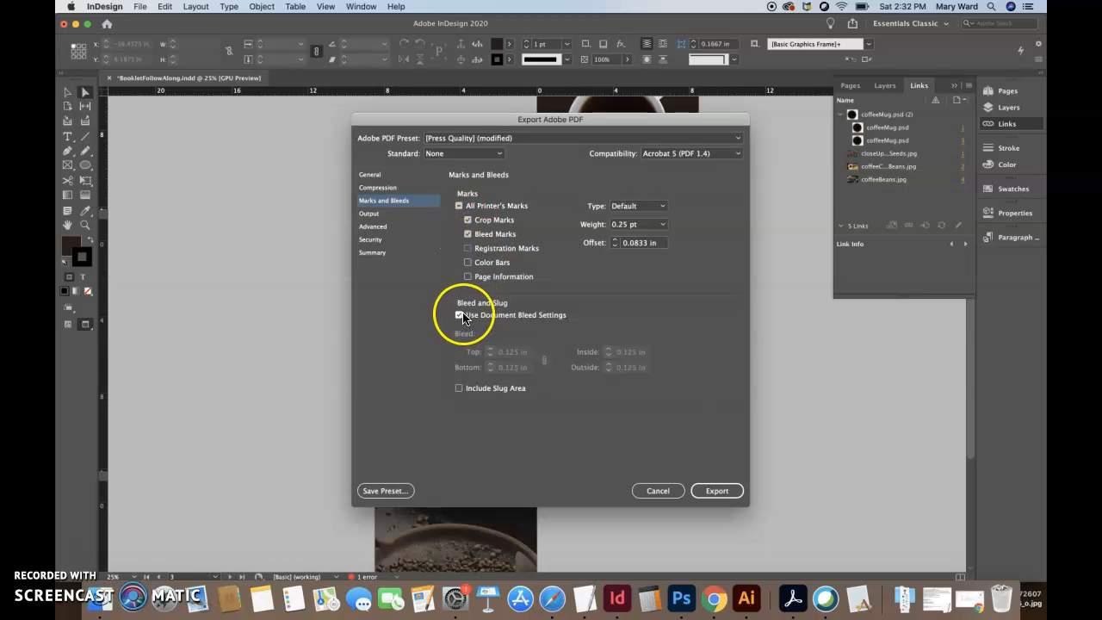
- Check the output, advanced, security and summary settings before exporting the PDF, and save the booklet document
{"action": "left_click", "coordinate": [370, 214]}
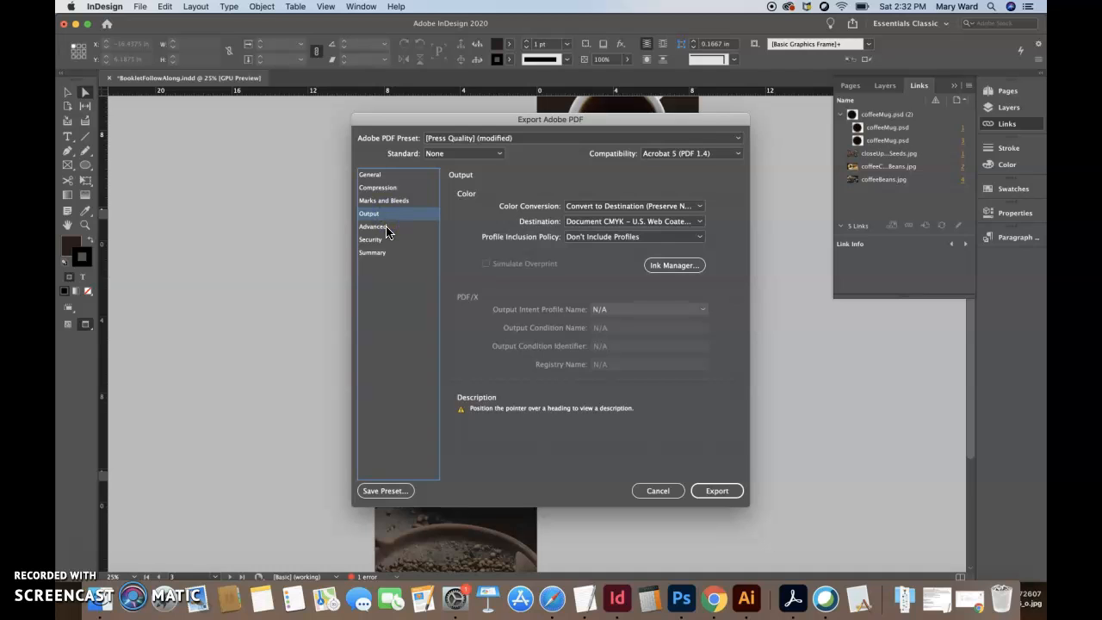
{"action": "left_click", "coordinate": [386, 228]}
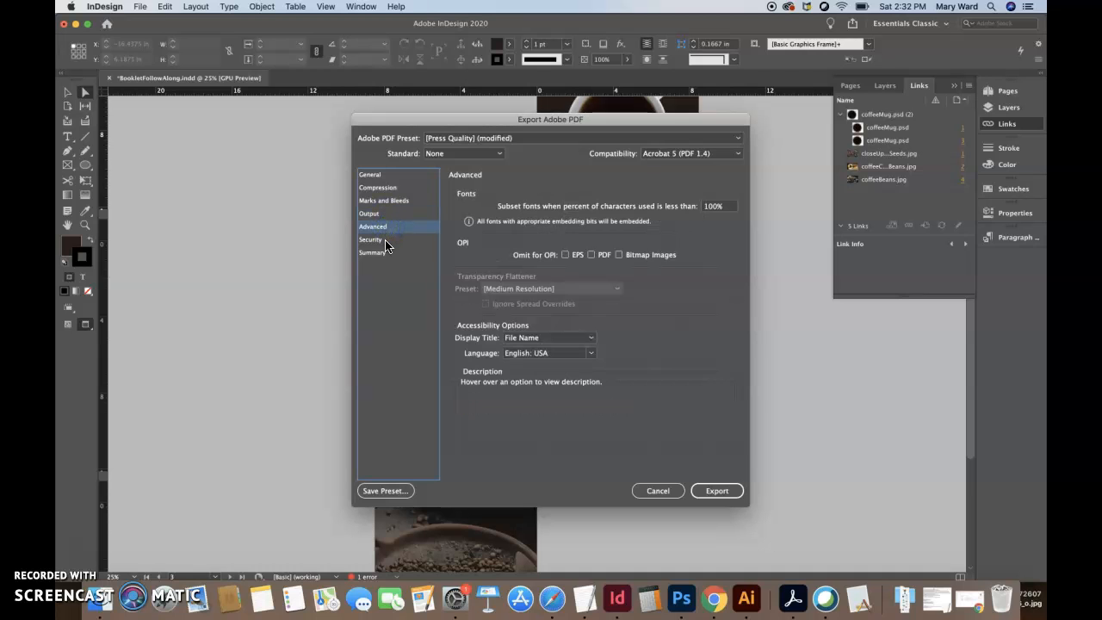
{"action": "left_click", "coordinate": [385, 244]}
{"action": "left_click", "coordinate": [386, 255]}
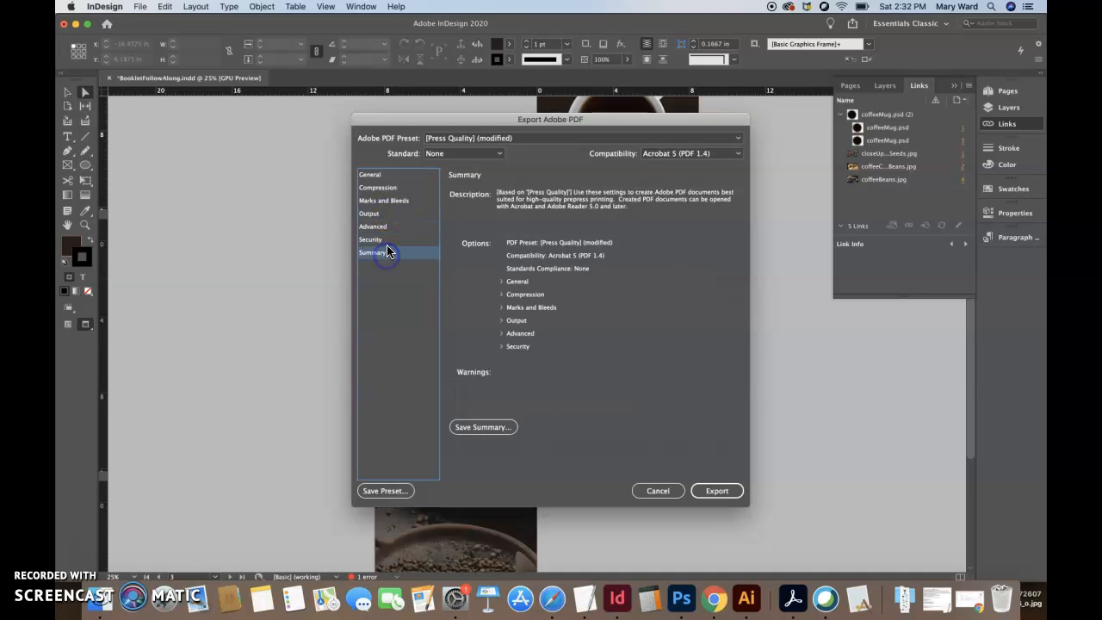
{"action": "left_click", "coordinate": [713, 492]}
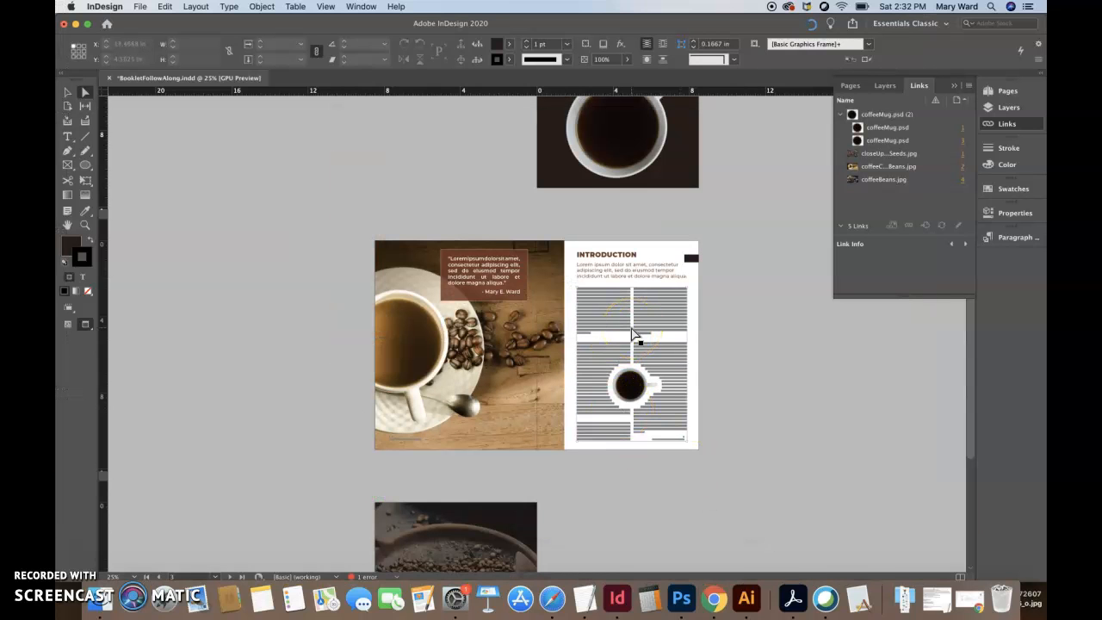
{"action": "left_click", "coordinate": [140, 7]}
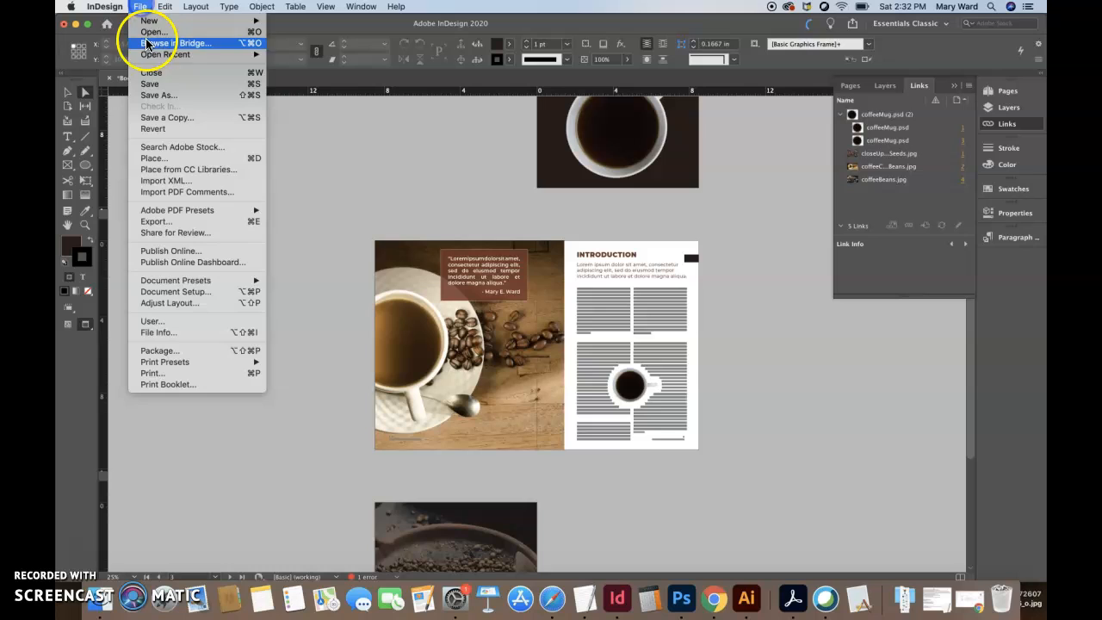
{"action": "left_click", "coordinate": [153, 85]}
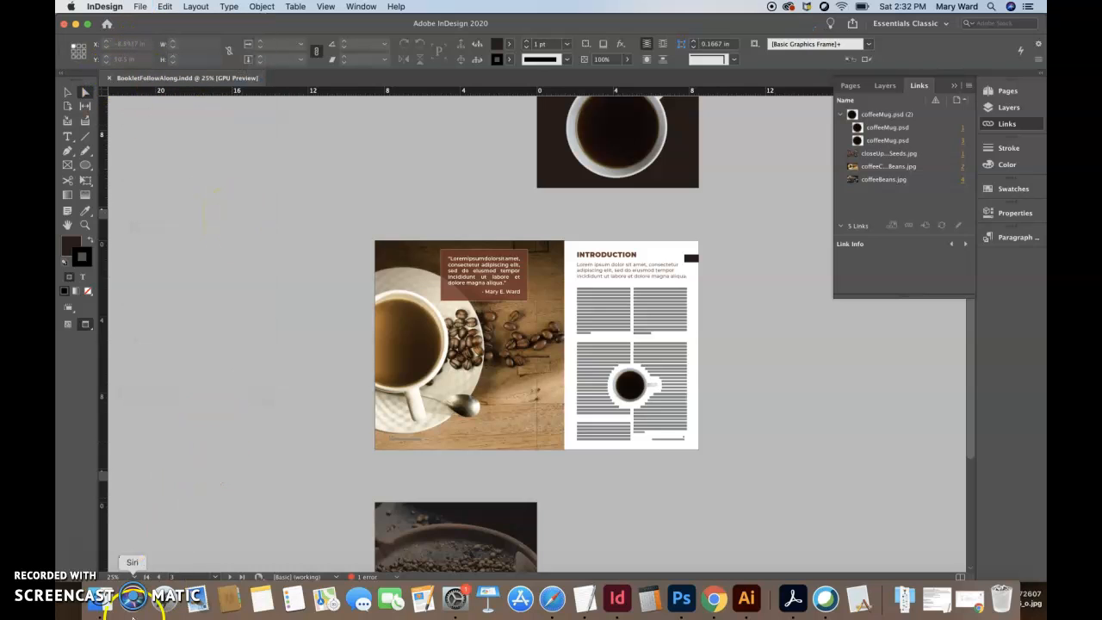
- Switch to Finder, open BookletFollowAlong.pdf from the Booklet Follow Along folder in Acrobat Pro DC, and fit the whole page in view
{"action": "left_click", "coordinate": [99, 597]}
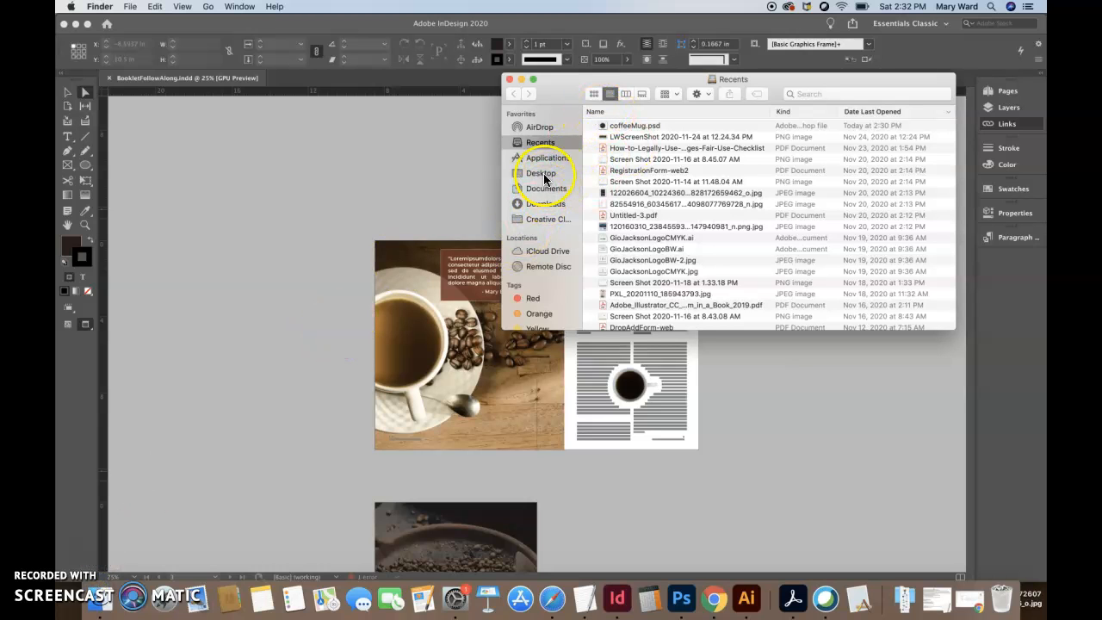
{"action": "left_click", "coordinate": [544, 192]}
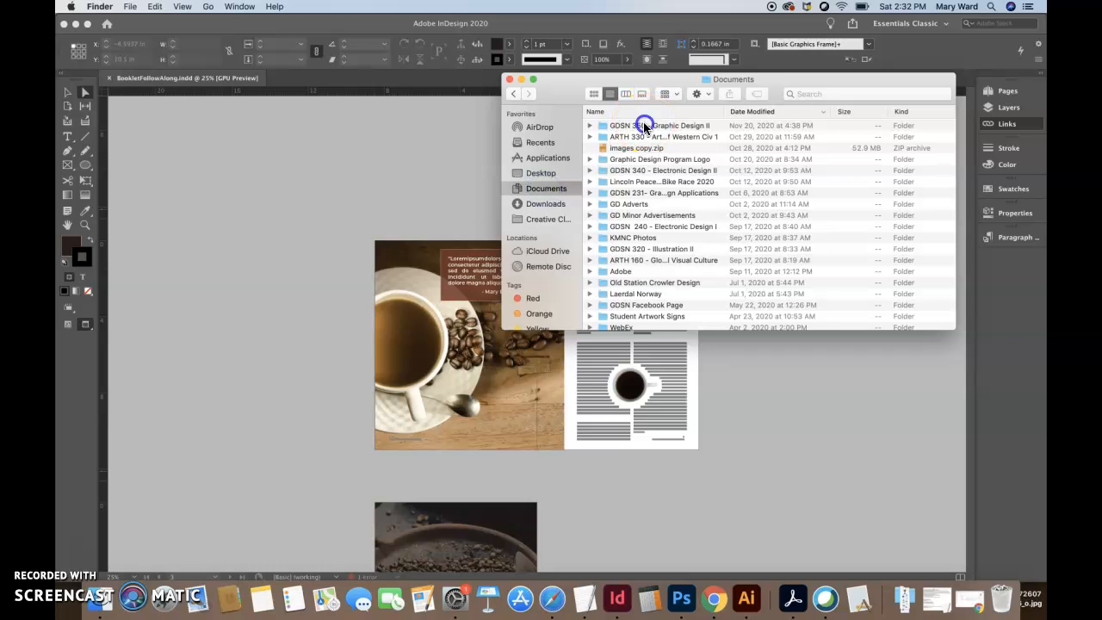
{"action": "double_click", "coordinate": [641, 125]}
{"action": "double_click", "coordinate": [649, 125]}
{"action": "double_click", "coordinate": [641, 147]}
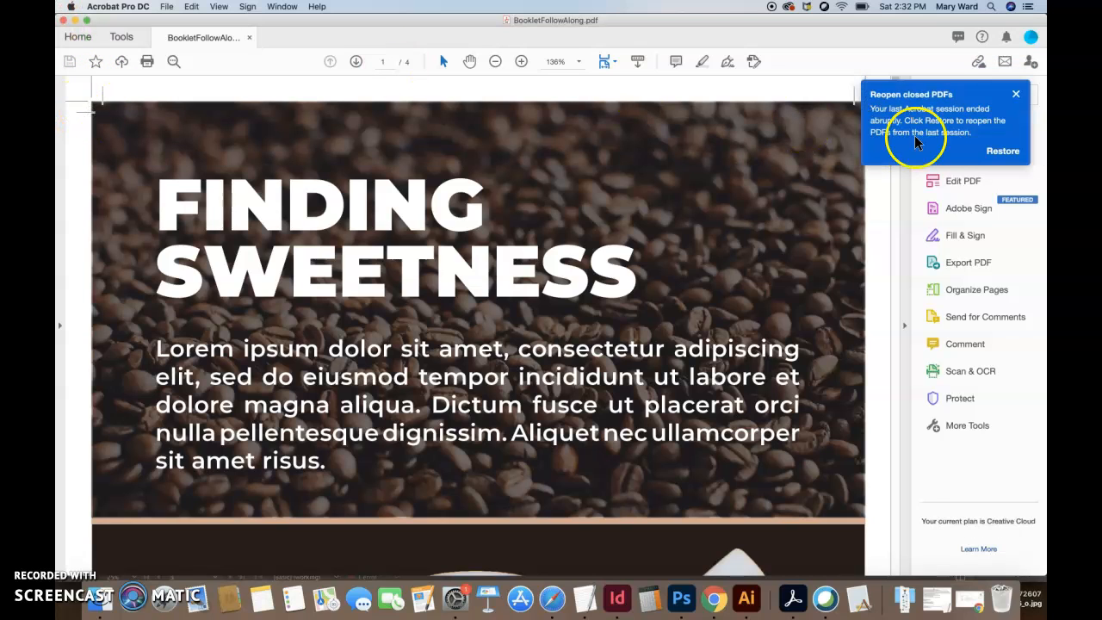
{"action": "left_click", "coordinate": [1016, 94]}
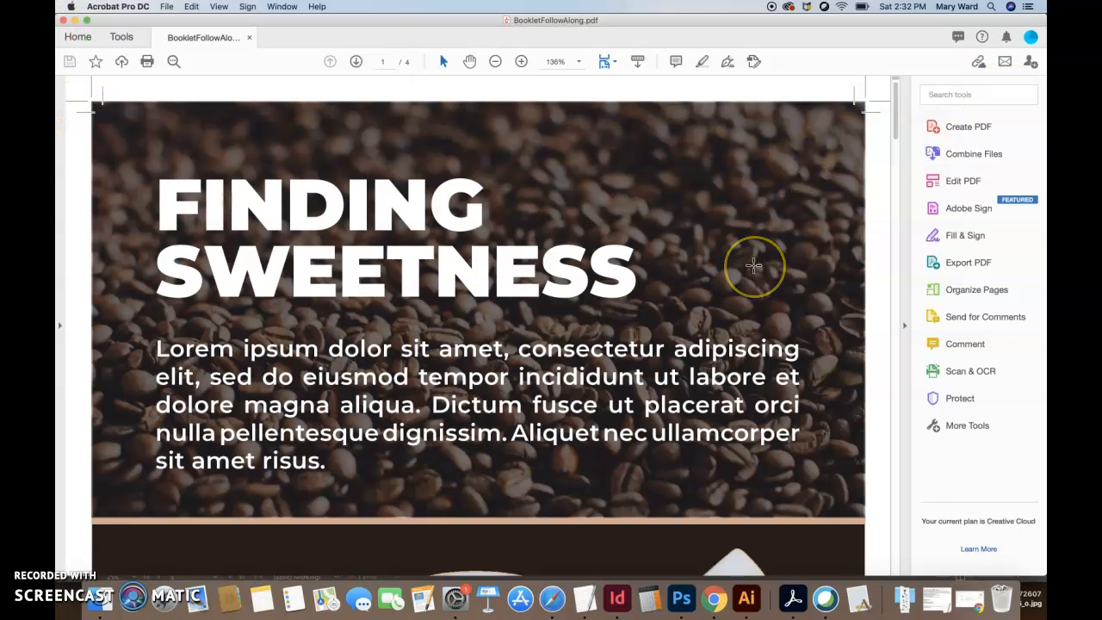
{"action": "key", "text": "super+0"}
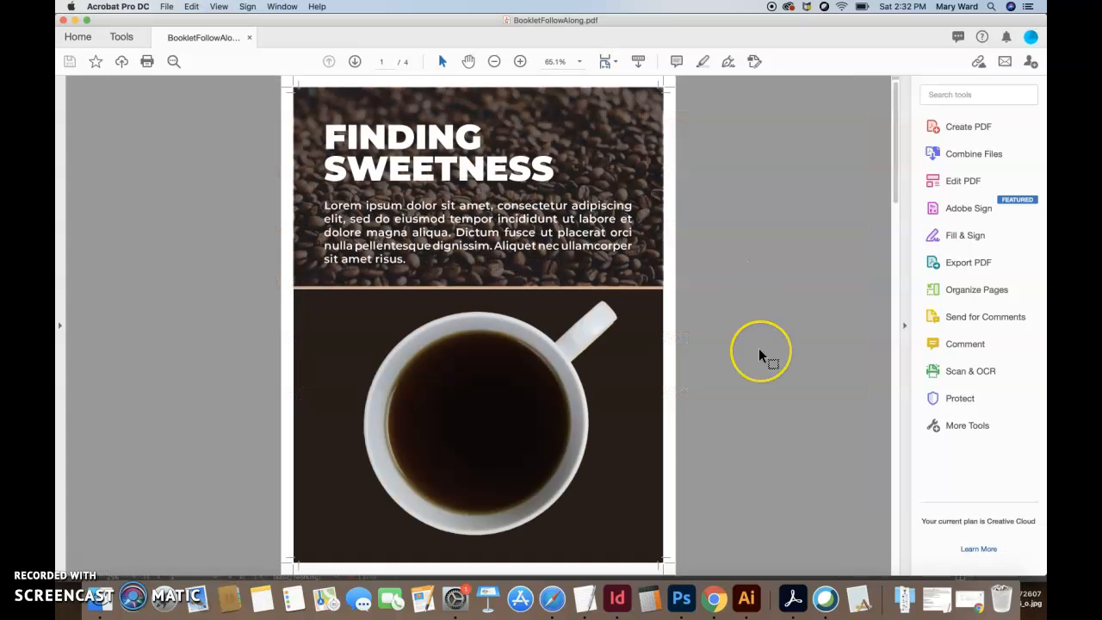
- Examine the exported PDF's pages from front cover to back cover, including the printer's marks and bleeds, and close the PDF
{"action": "scroll", "coordinate": [760, 356], "scroll_direction": "down", "scroll_amount": 5}
{"action": "scroll", "coordinate": [759, 353], "scroll_direction": "down", "scroll_amount": 6}
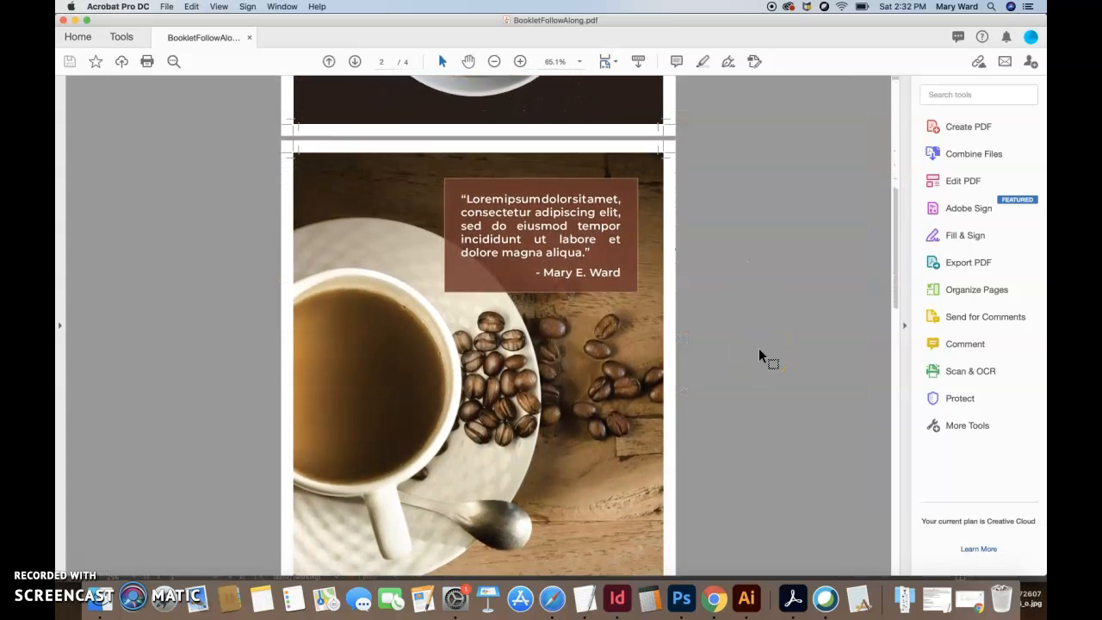
{"action": "scroll", "coordinate": [761, 355], "scroll_direction": "down", "scroll_amount": 6}
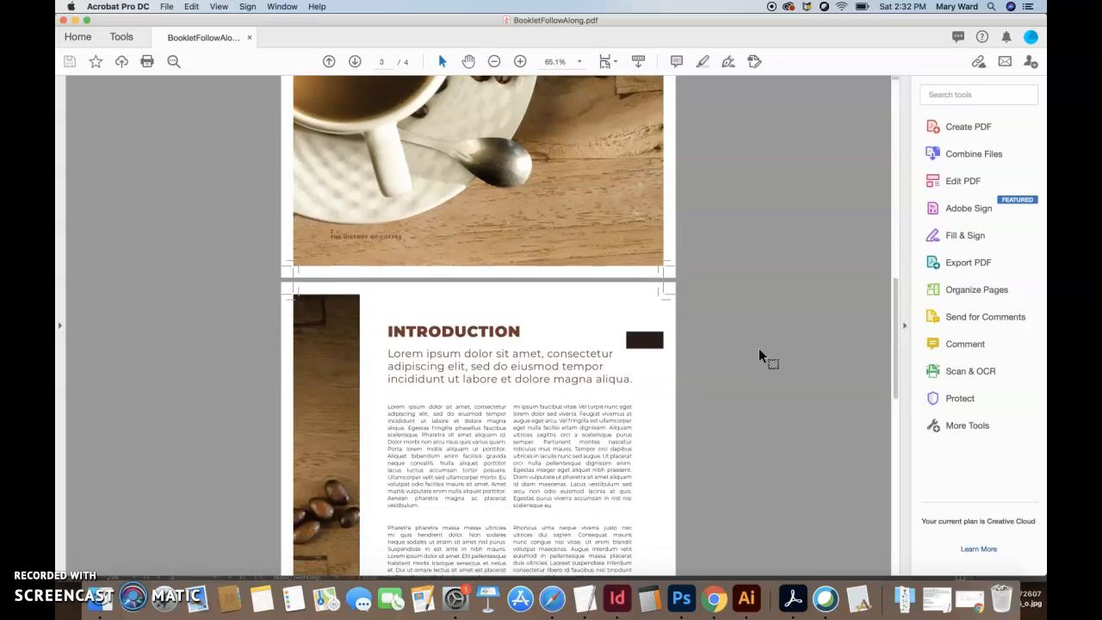
{"action": "scroll", "coordinate": [760, 350], "scroll_direction": "down", "scroll_amount": 7}
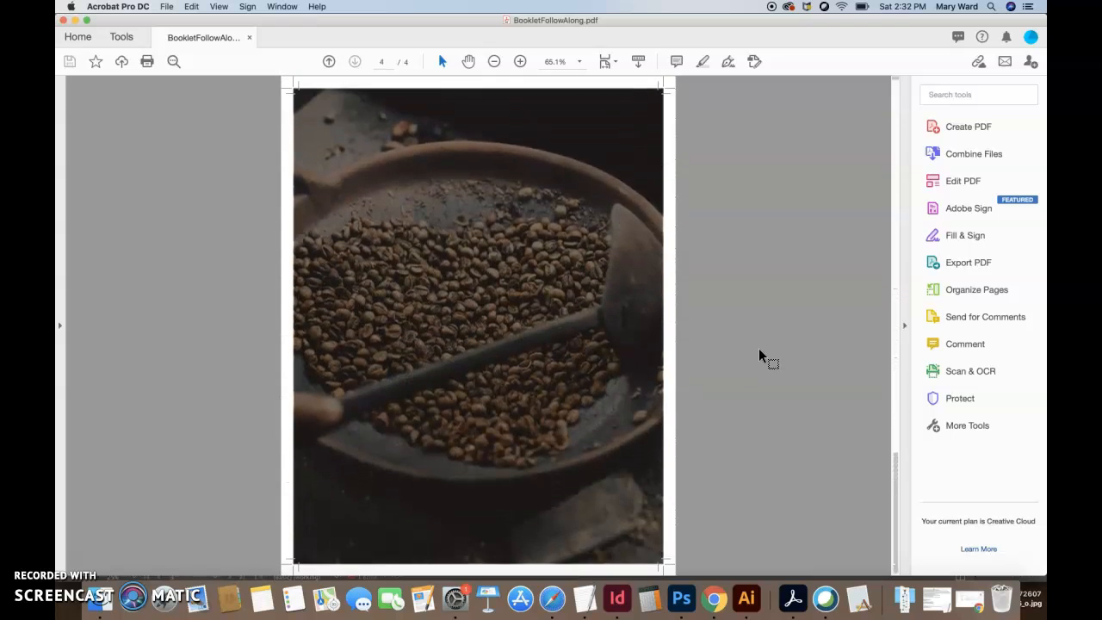
{"action": "scroll", "coordinate": [760, 354], "scroll_direction": "up", "scroll_amount": 6}
{"action": "scroll", "coordinate": [760, 350], "scroll_direction": "up", "scroll_amount": 12}
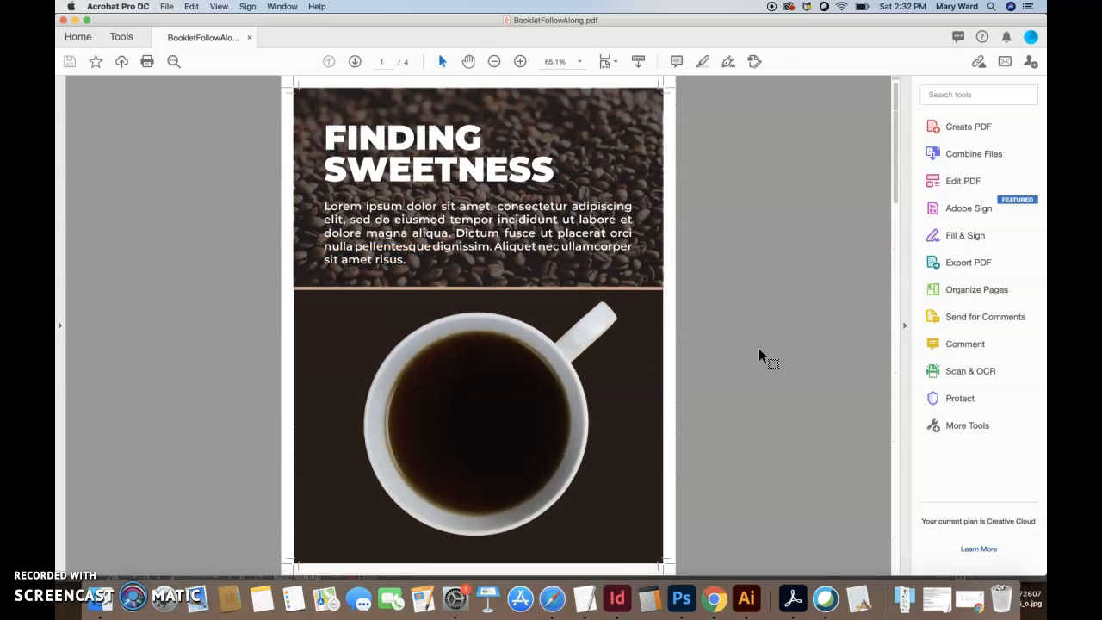
{"action": "scroll", "coordinate": [758, 348], "scroll_direction": "down", "scroll_amount": 1}
{"action": "scroll", "coordinate": [759, 348], "scroll_direction": "up", "scroll_amount": 1}
{"action": "scroll", "coordinate": [758, 348], "scroll_direction": "down", "scroll_amount": 1}
{"action": "scroll", "coordinate": [758, 347], "scroll_direction": "up", "scroll_amount": 1}
{"action": "scroll", "coordinate": [759, 348], "scroll_direction": "down", "scroll_amount": 1}
{"action": "scroll", "coordinate": [759, 348], "scroll_direction": "up", "scroll_amount": 1}
{"action": "scroll", "coordinate": [759, 348], "scroll_direction": "down", "scroll_amount": 1}
{"action": "scroll", "coordinate": [758, 348], "scroll_direction": "up", "scroll_amount": 1}
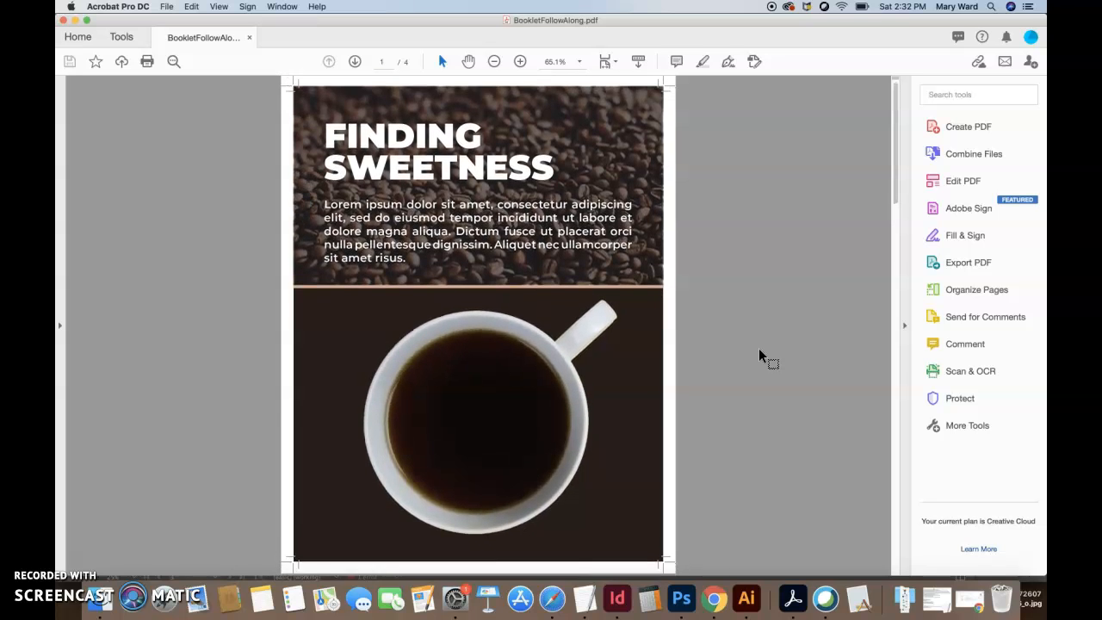
{"action": "scroll", "coordinate": [760, 350], "scroll_direction": "down", "scroll_amount": 15}
{"action": "scroll", "coordinate": [759, 353], "scroll_direction": "down", "scroll_amount": 15}
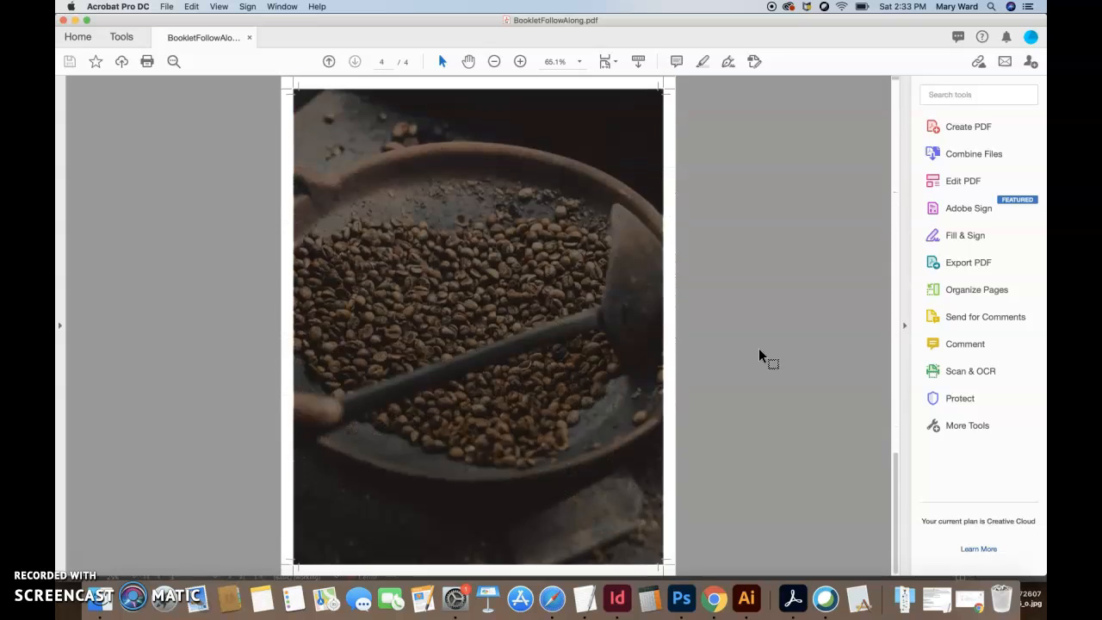
{"action": "scroll", "coordinate": [759, 348], "scroll_direction": "up", "scroll_amount": 20}
{"action": "scroll", "coordinate": [759, 348], "scroll_direction": "down", "scroll_amount": 20}
{"action": "scroll", "coordinate": [759, 353], "scroll_direction": "down", "scroll_amount": 5}
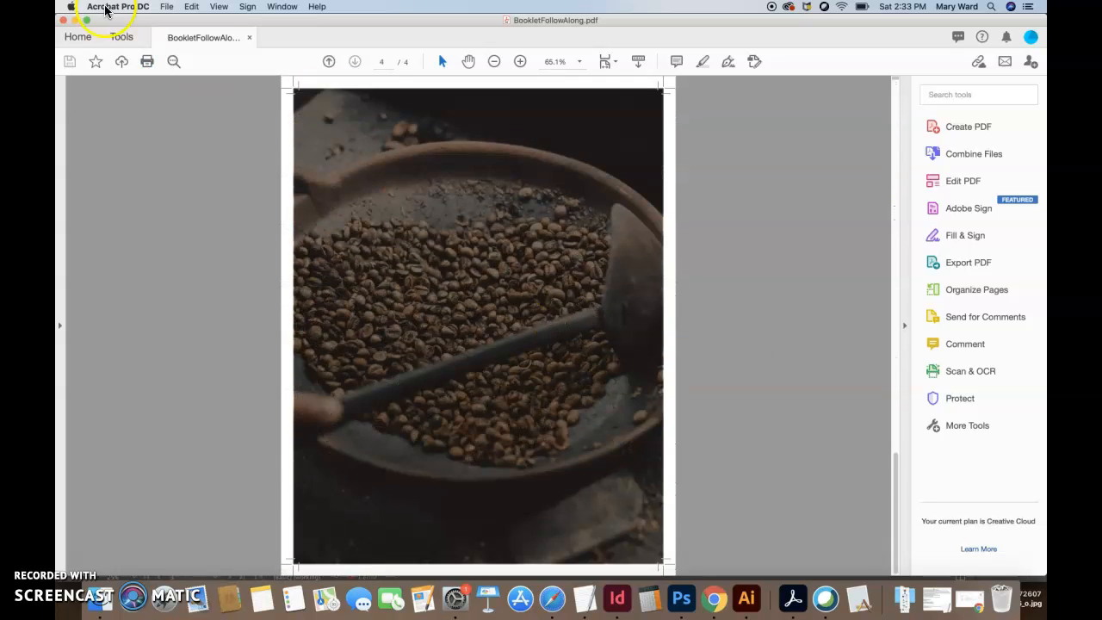
{"action": "left_click", "coordinate": [64, 19]}
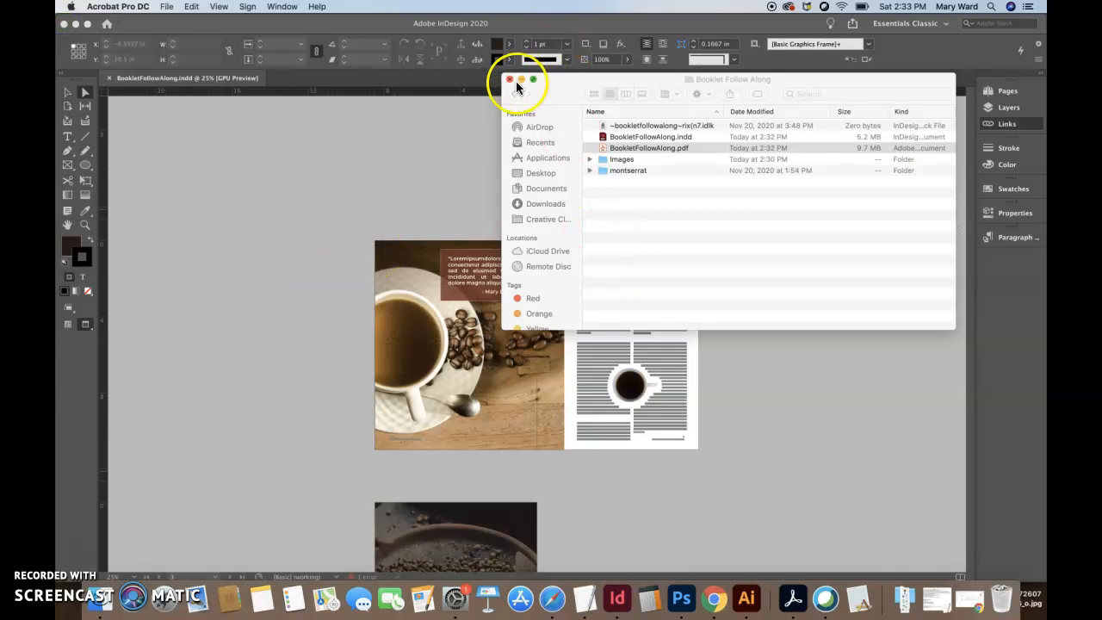